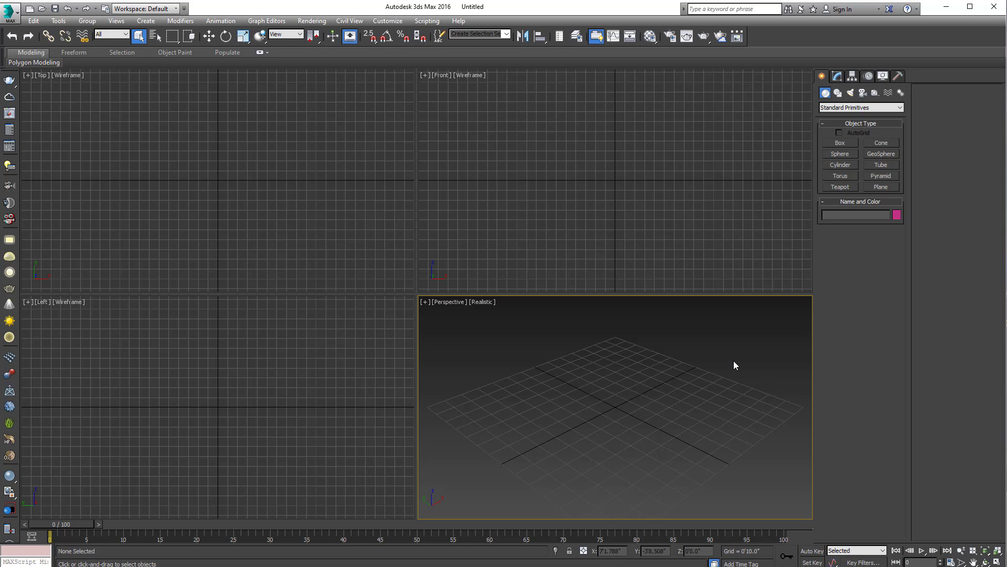
Maximize and reframe the Front view, and pick the Line shape tool.
left_click(526, 210)
key("alt+w")
mouse_move(526, 208)
middle_mouse_down()
mouse_move(483, 381)
mouse_move(437, 428)
middle_mouse_up()
left_click(838, 92)
left_click(840, 151)
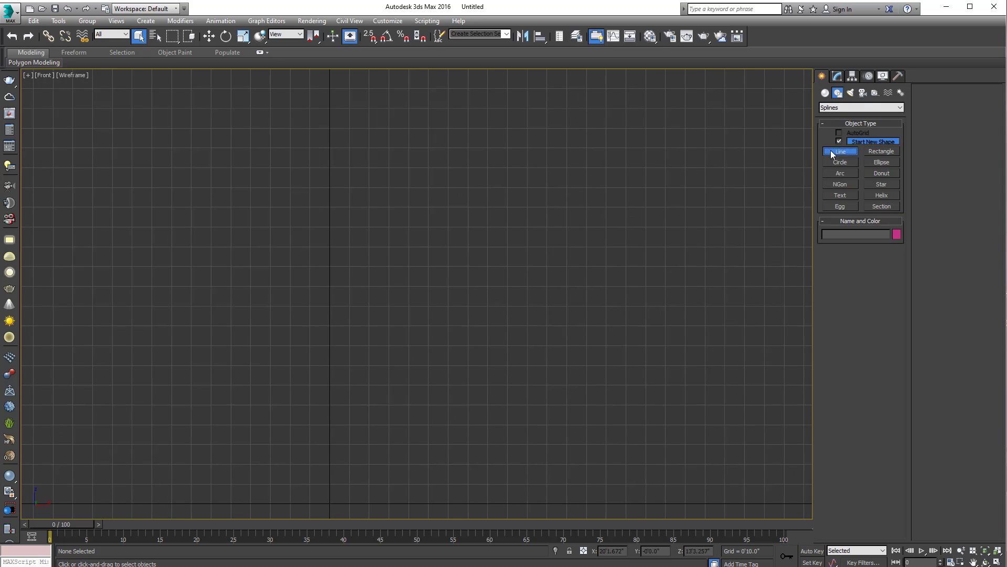
middle_click_drag(411, 331, 353, 376)
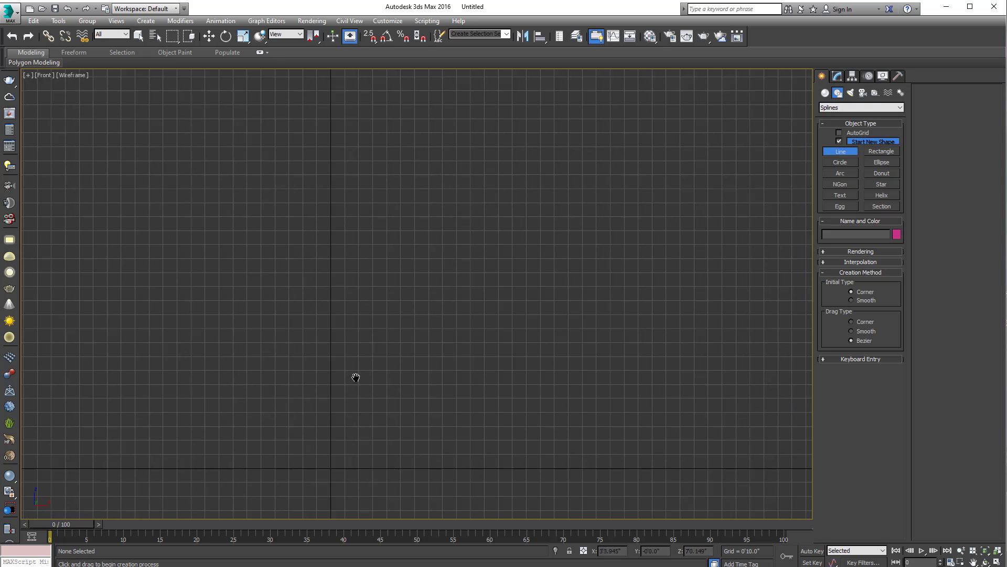
With grid snapping on, draw a straight vertical line rising from the ground.
left_click(369, 36)
right_click(369, 36)
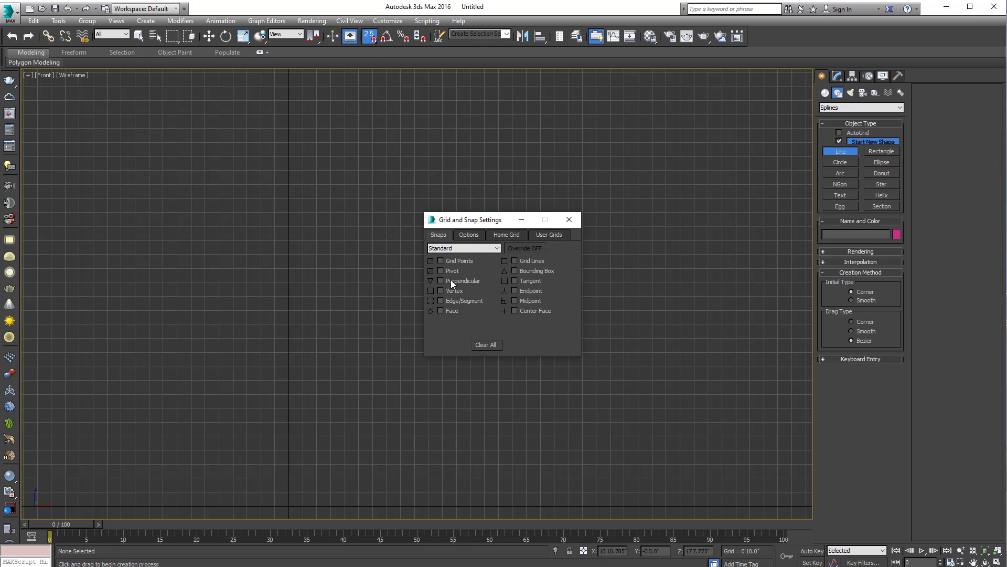
left_click(567, 219)
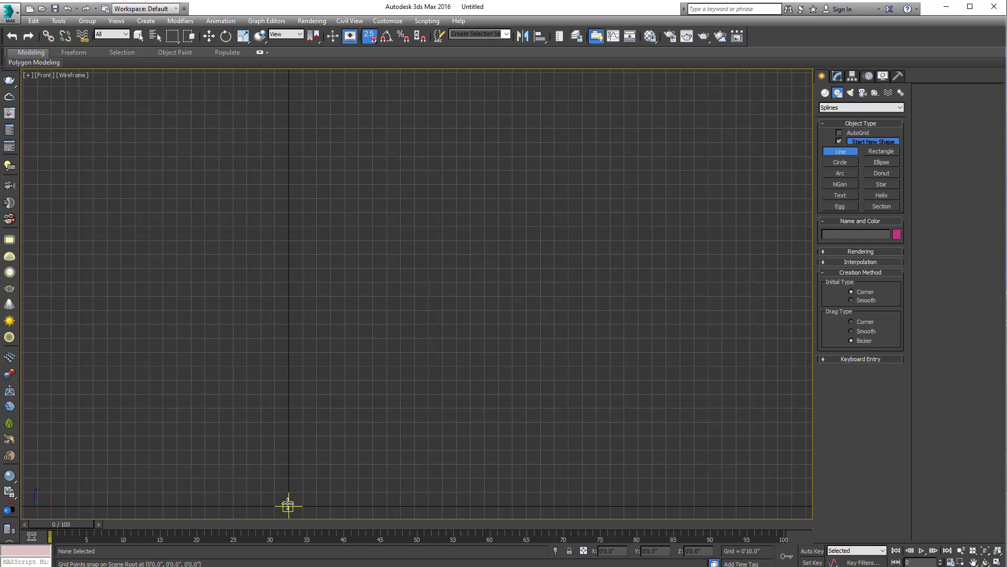
left_click(289, 506)
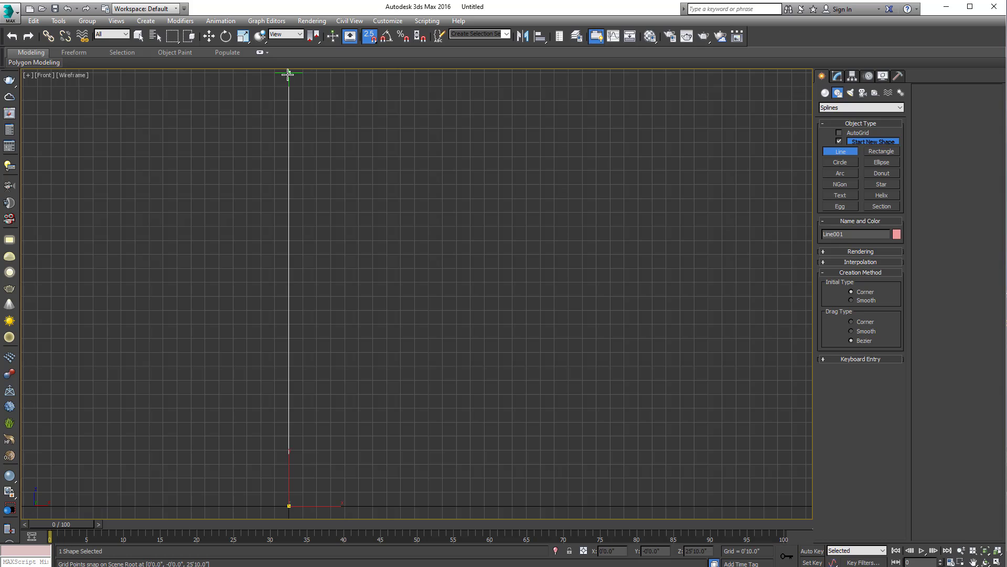
scroll(277, 262, "down", 2)
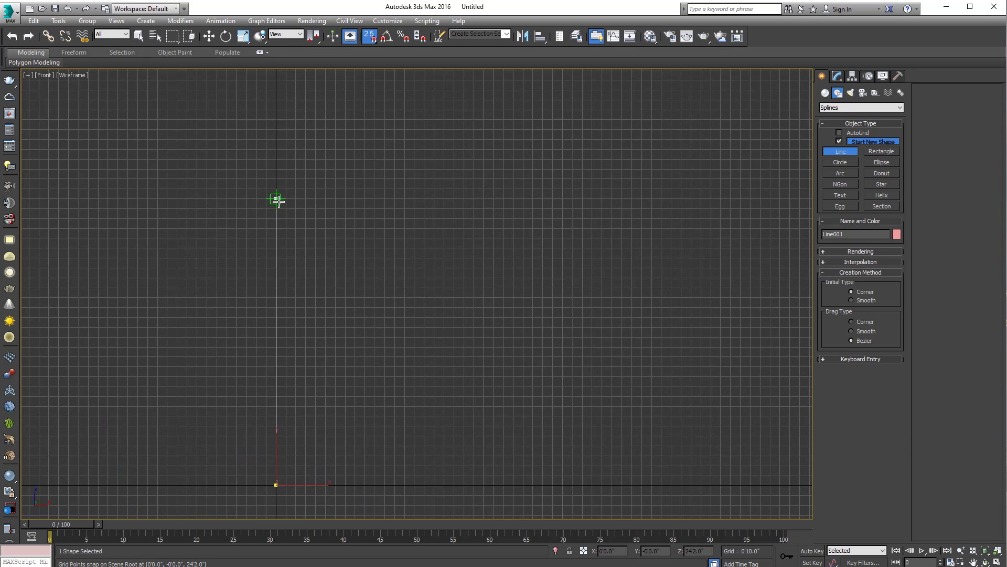
left_click(276, 199)
right_click(367, 215)
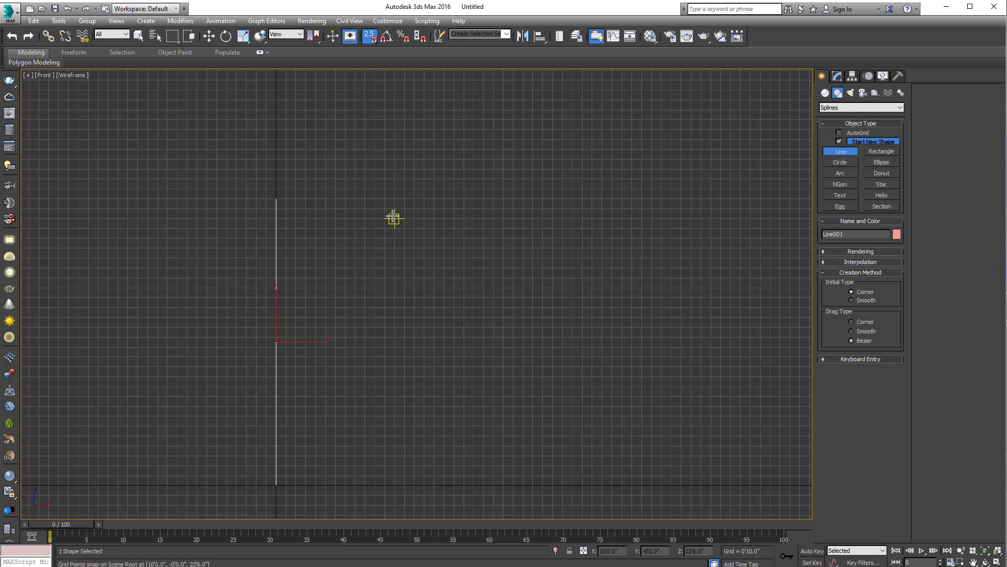
right_click(420, 218)
left_click(837, 76)
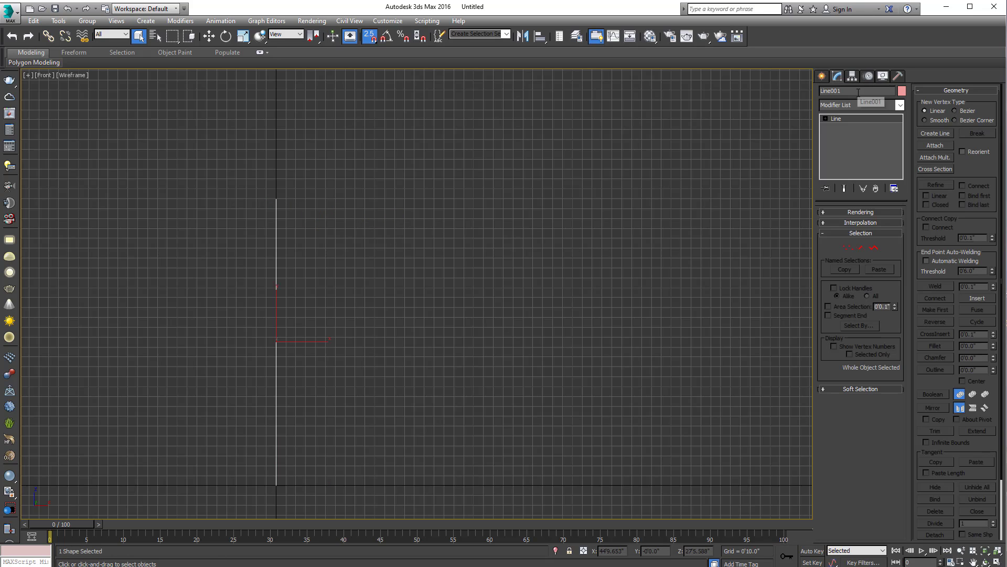
Rename the line 'Path', deselect it, and turn snapping off.
type("Path")
left_click(367, 291)
middle_click_drag(383, 262, 323, 238)
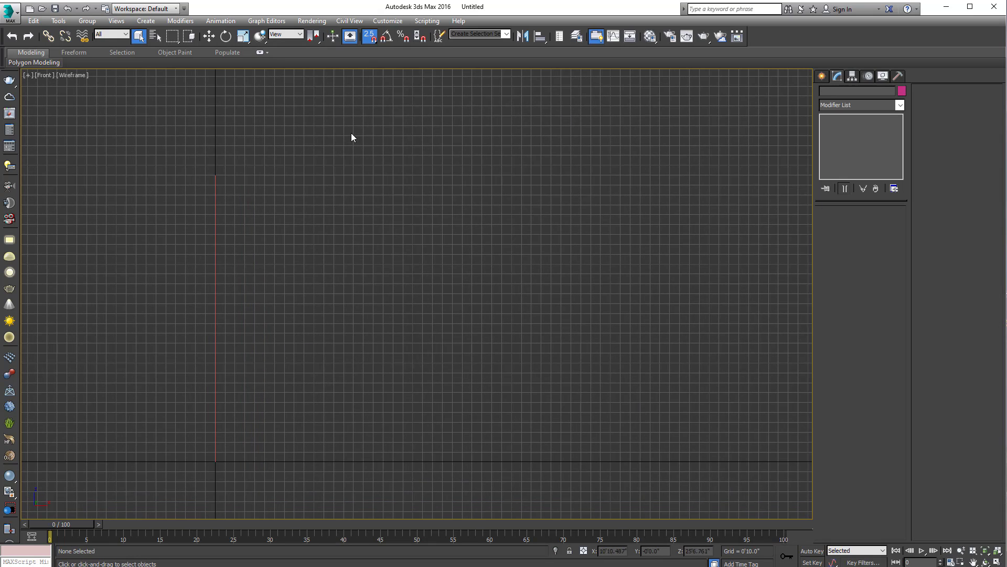
left_click(369, 35)
Return to the four-view layout and orbit the Perspective view to a new angle.
left_click(822, 76)
key("alt+w")
left_click(713, 379)
mouse_move(617, 386)
middle_mouse_down("alt")
mouse_move(524, 379)
mouse_move(592, 371)
mouse_move(582, 369)
middle_mouse_up("alt")
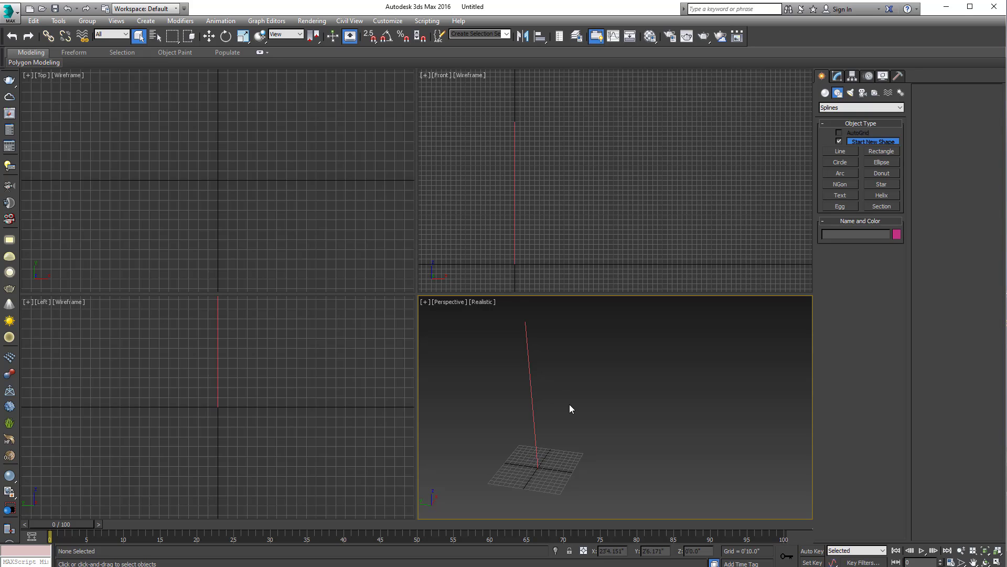
Draw a grid-snapped square rectangle, about 3'4" per side, around the origin at the line's base.
left_click(871, 152)
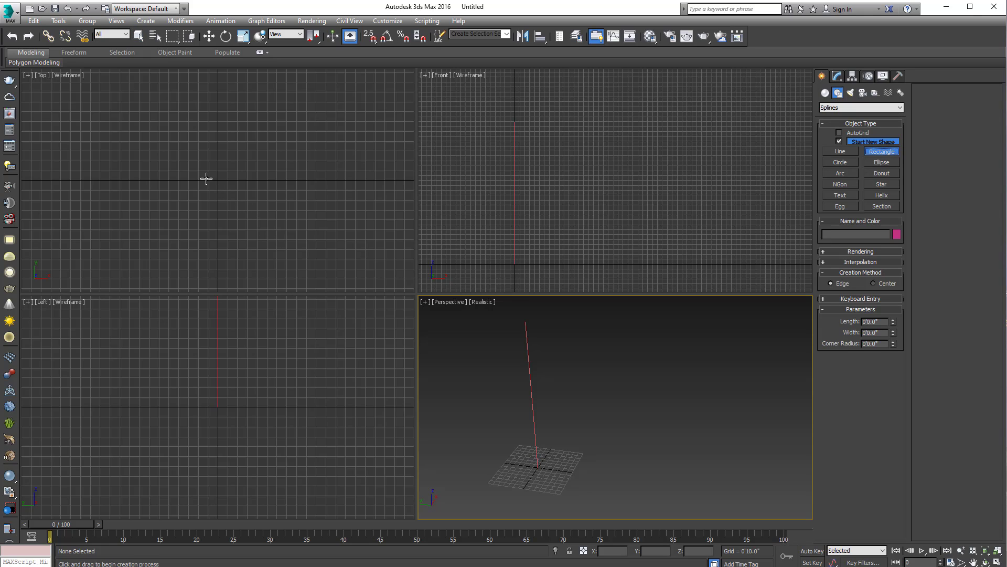
key("s")
left_click_drag(208, 169, 219, 176)
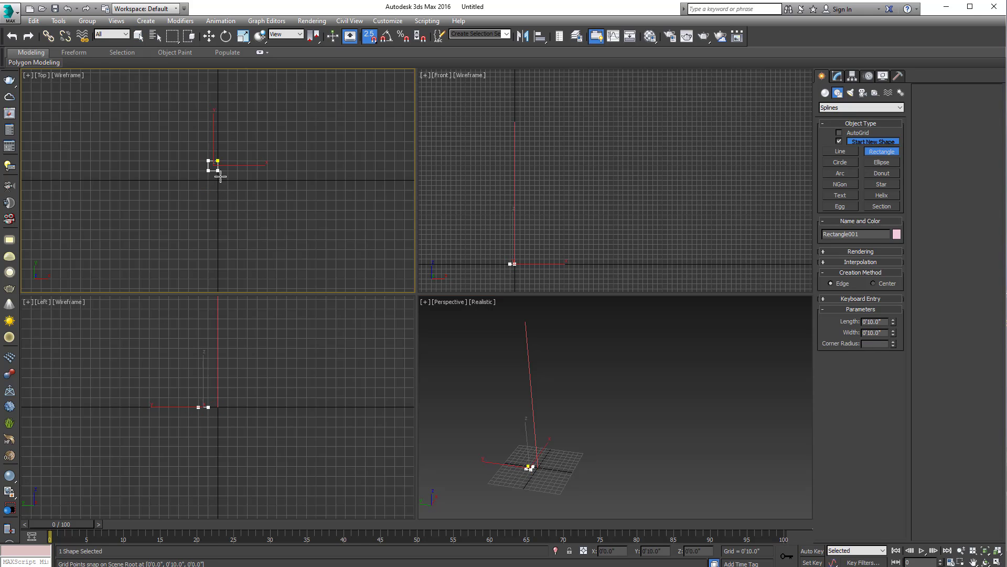
left_click_drag(219, 177, 237, 190)
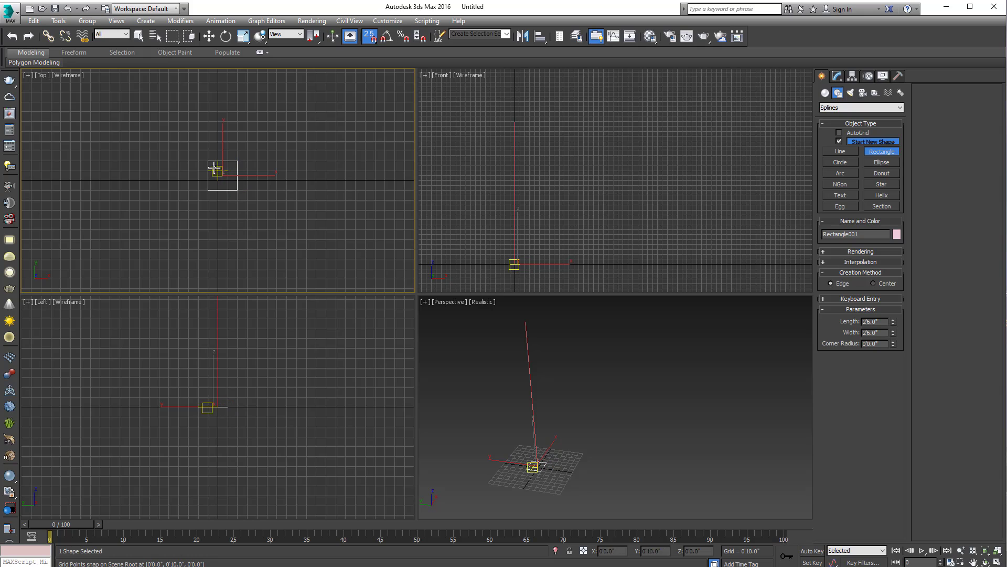
key("ctrl+z")
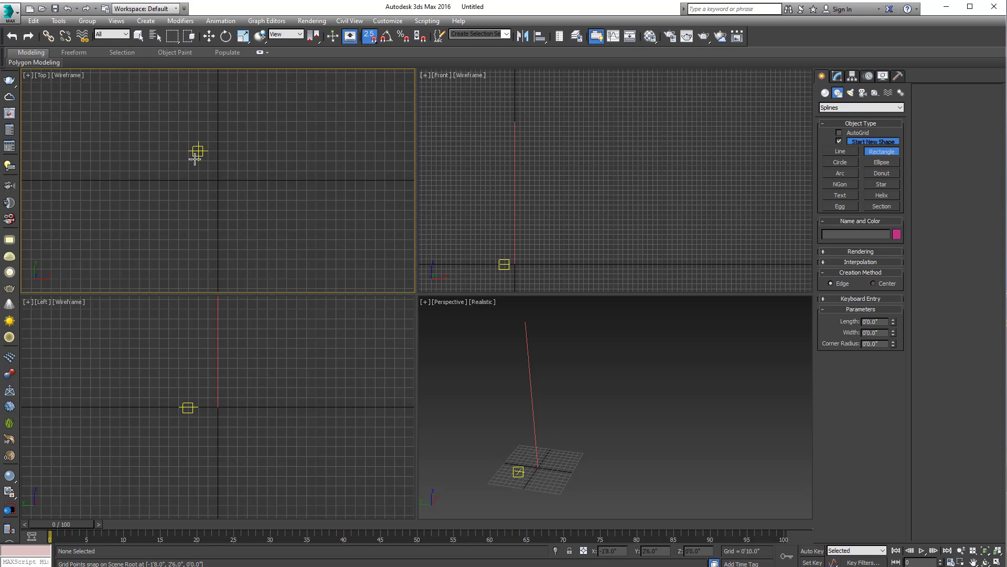
left_click_drag(198, 160, 237, 200)
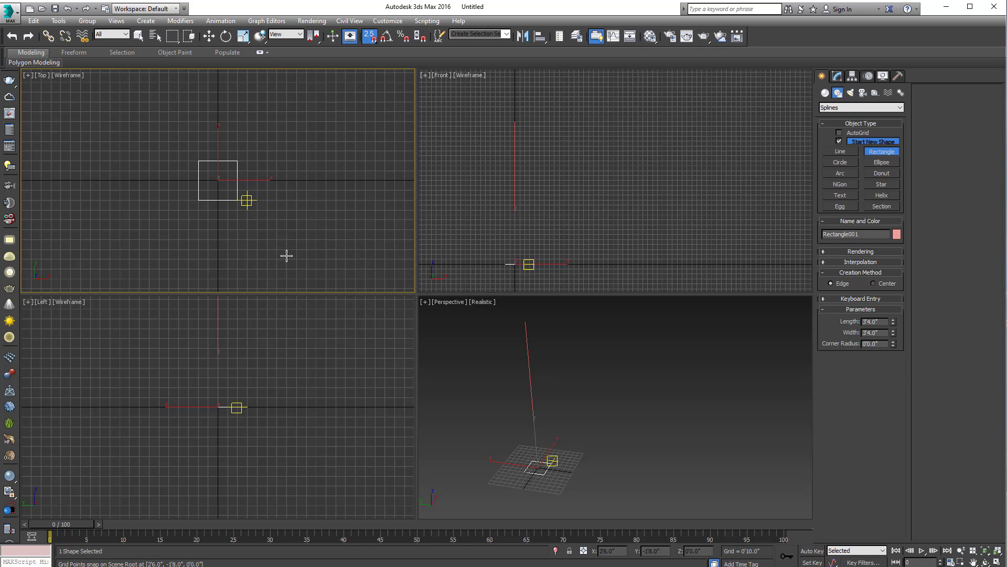
right_click(484, 368)
middle_click_drag(489, 366, 512, 383)
key("alt+w")
Draw a grid-snapped circle centred at the origin in the maximized Top view.
key("w")
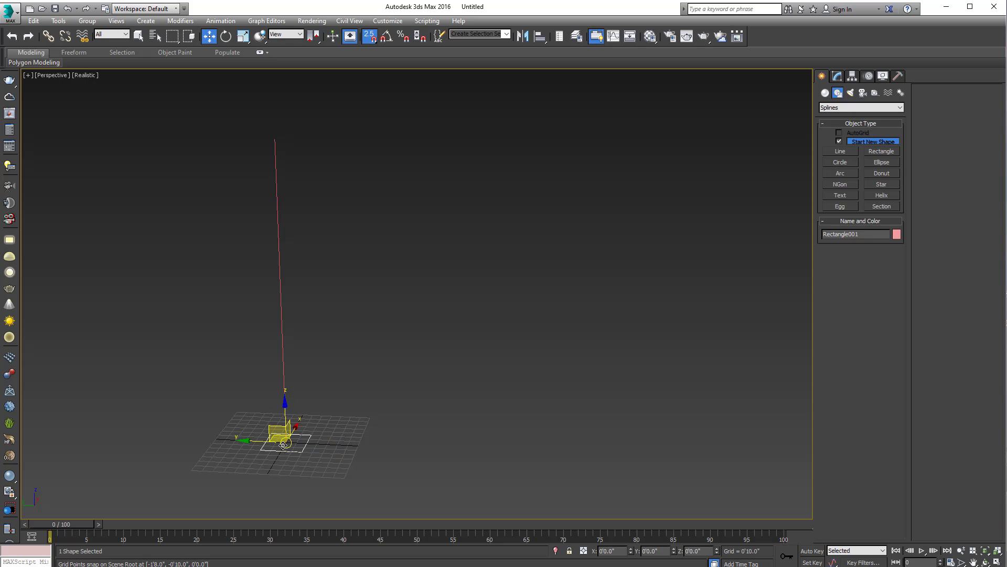
key("alt+w")
right_click(294, 240)
key("alt+w")
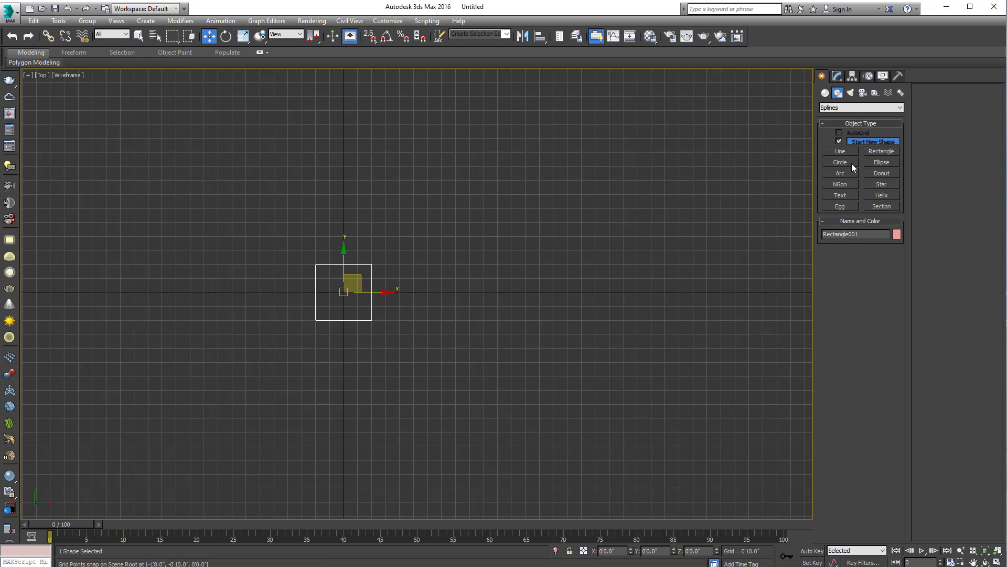
left_click(849, 162)
key("s")
scroll(374, 330, "up", 2)
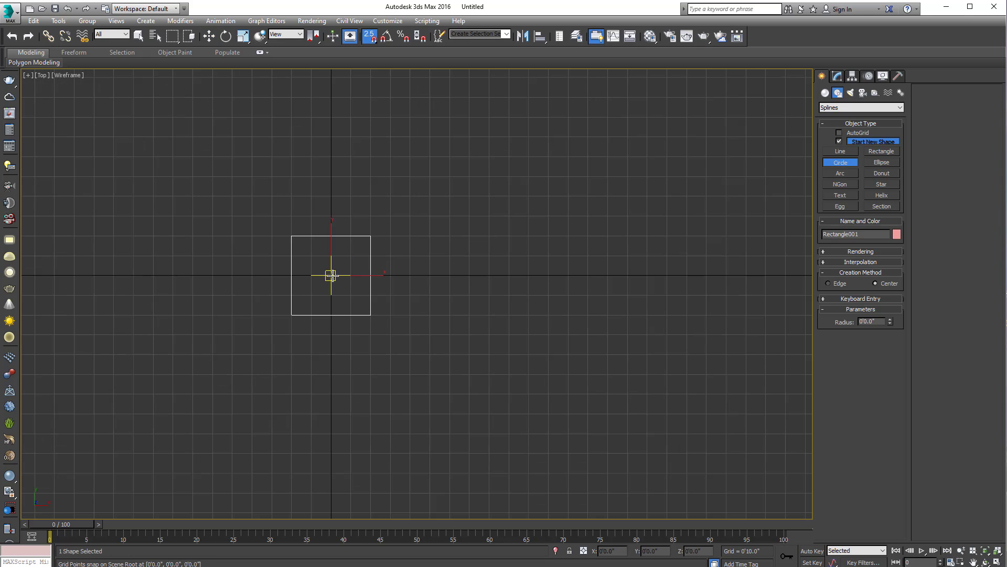
left_click_drag(331, 275, 349, 293)
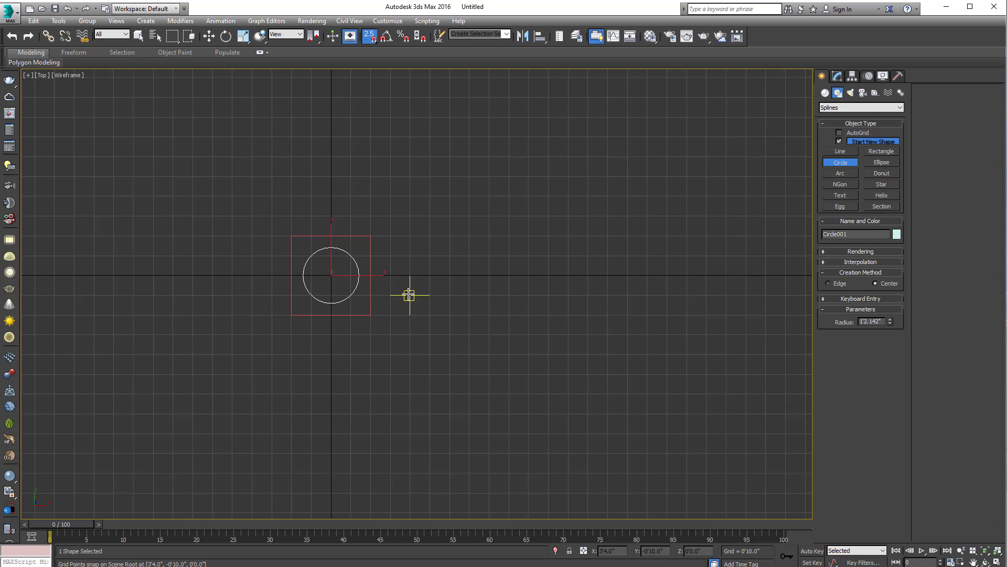
key("s")
key("alt+w")
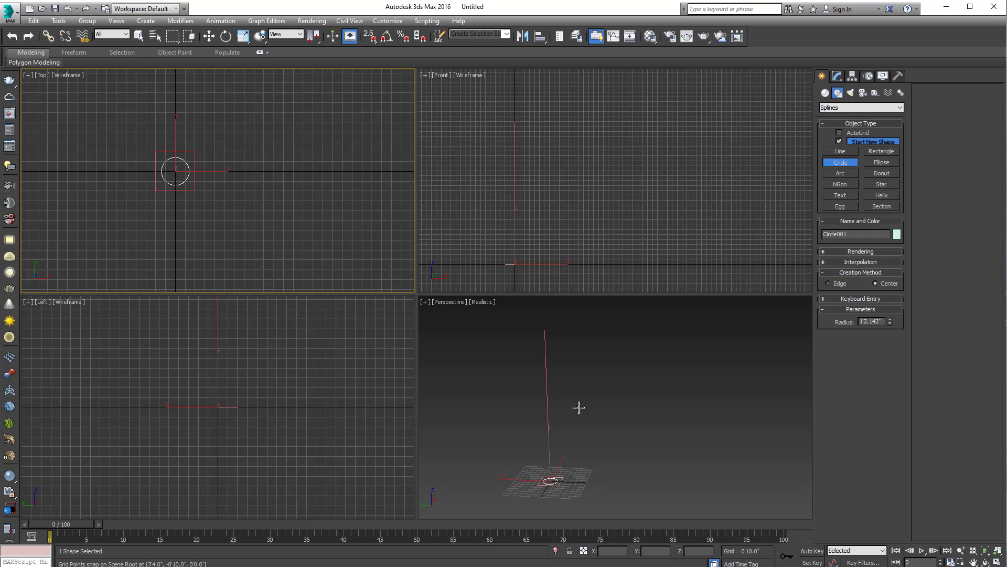
Raise the circle slightly above the ground in the Front view.
right_click(254, 240)
middle_click_drag(254, 240, 281, 250)
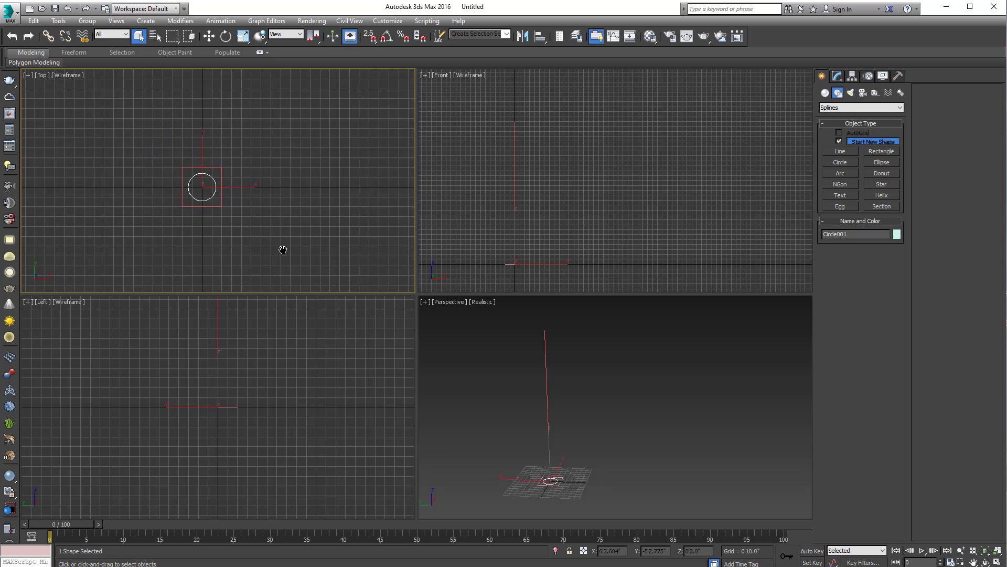
key("alt+w")
scroll(336, 268, "up", 3)
middle_click_drag(393, 273, 331, 209)
key("w")
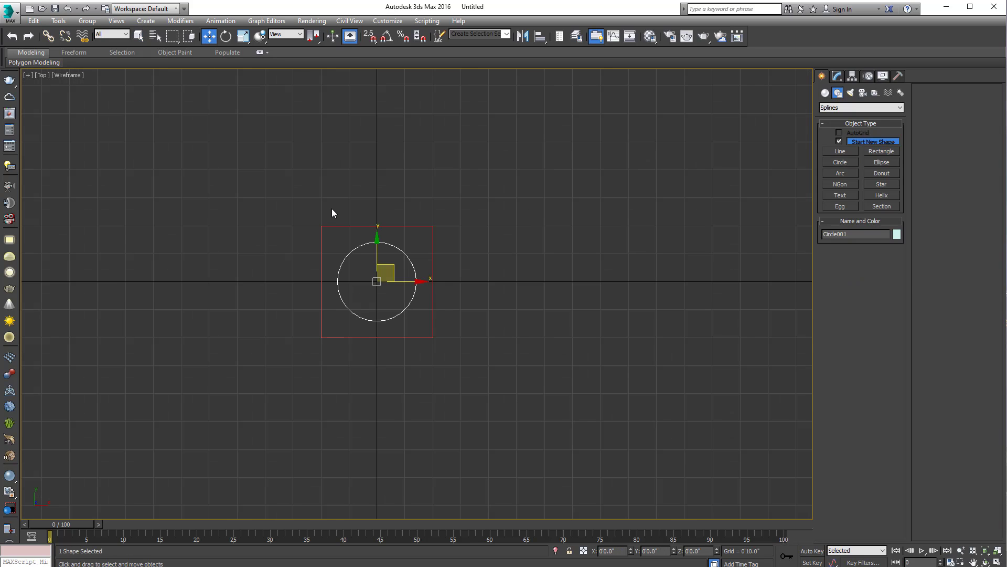
key("alt+w")
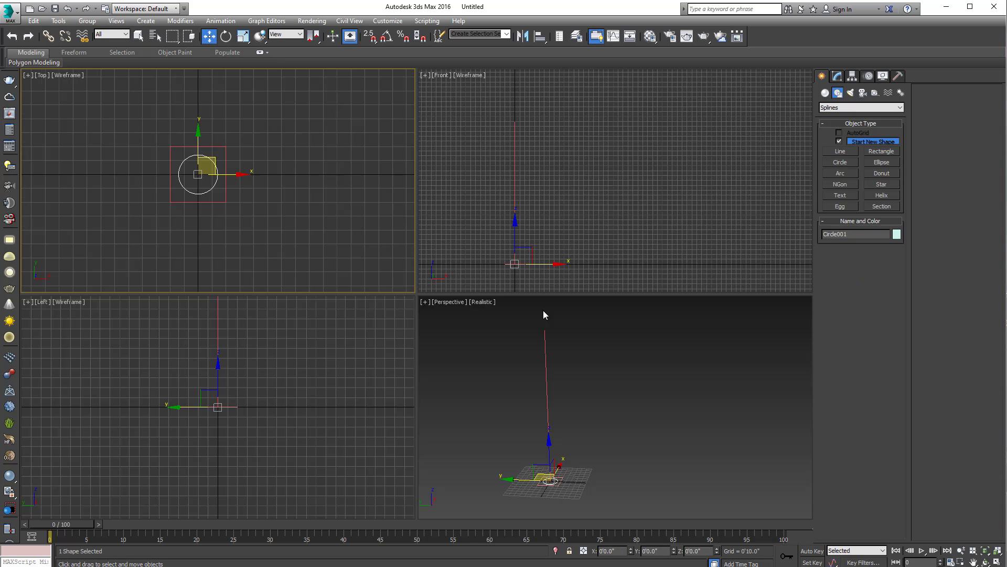
right_click(546, 264)
middle_click_drag(547, 264, 591, 238)
scroll(562, 223, "up", 4)
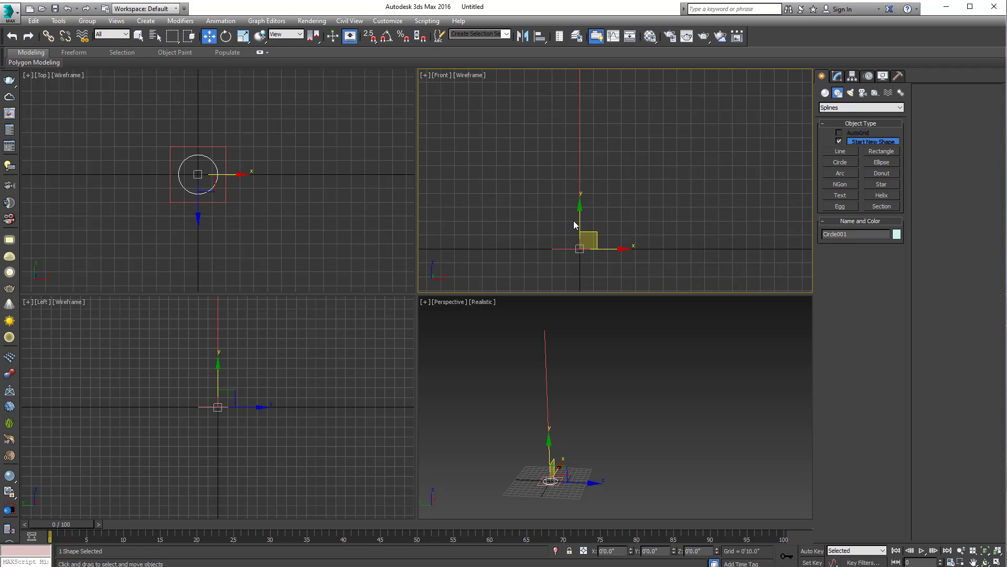
left_click_drag(578, 221, 578, 202)
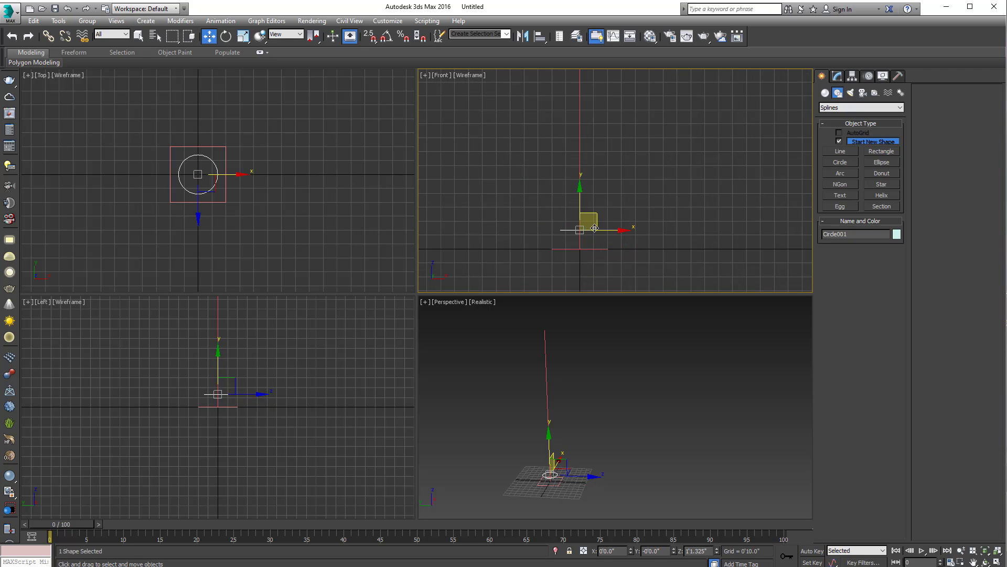
Shift-drag the circle in the Front view to start a copy.
middle_click_drag(333, 201, 336, 209)
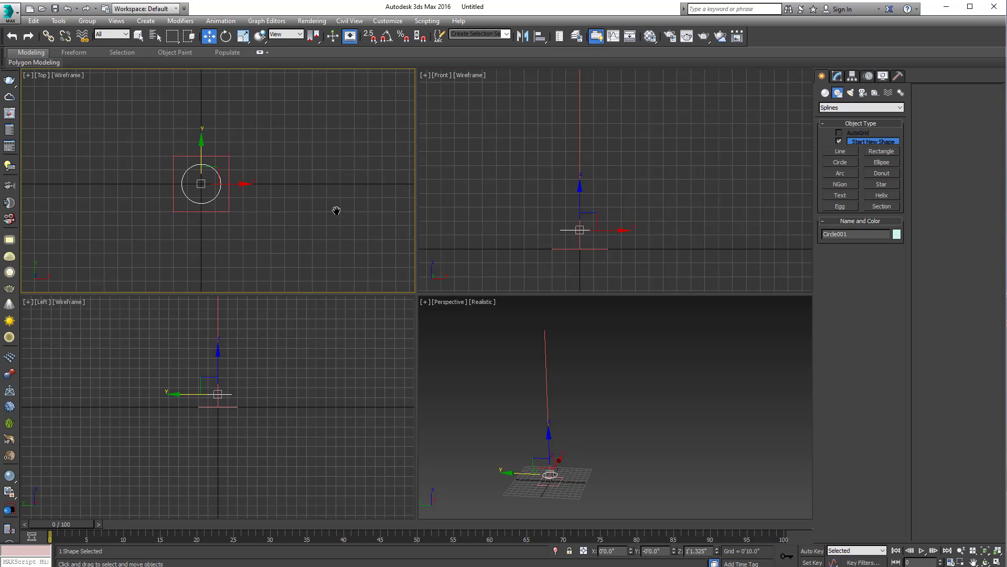
left_click(575, 225)
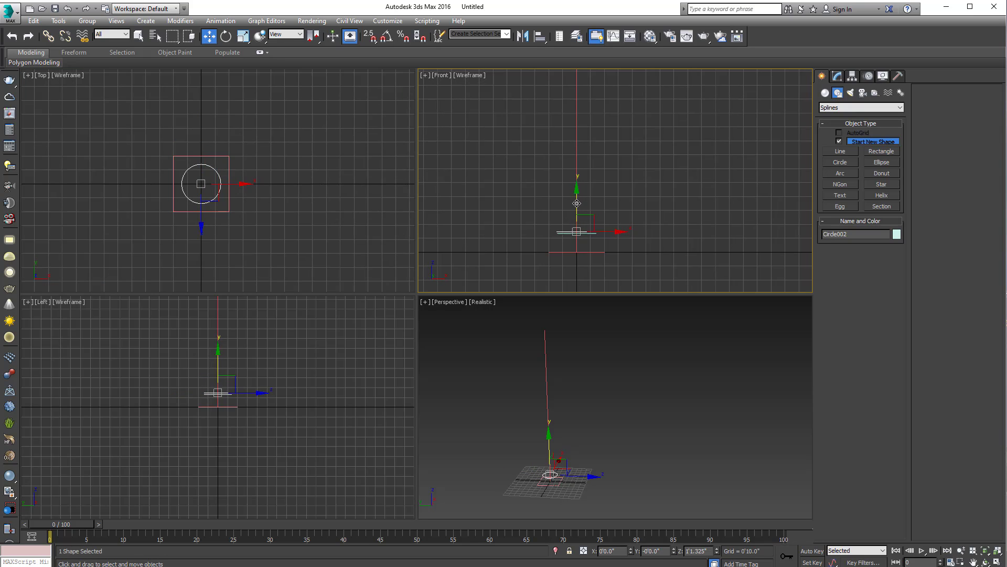
left_click_drag(576, 200, 576, 203, "shift")
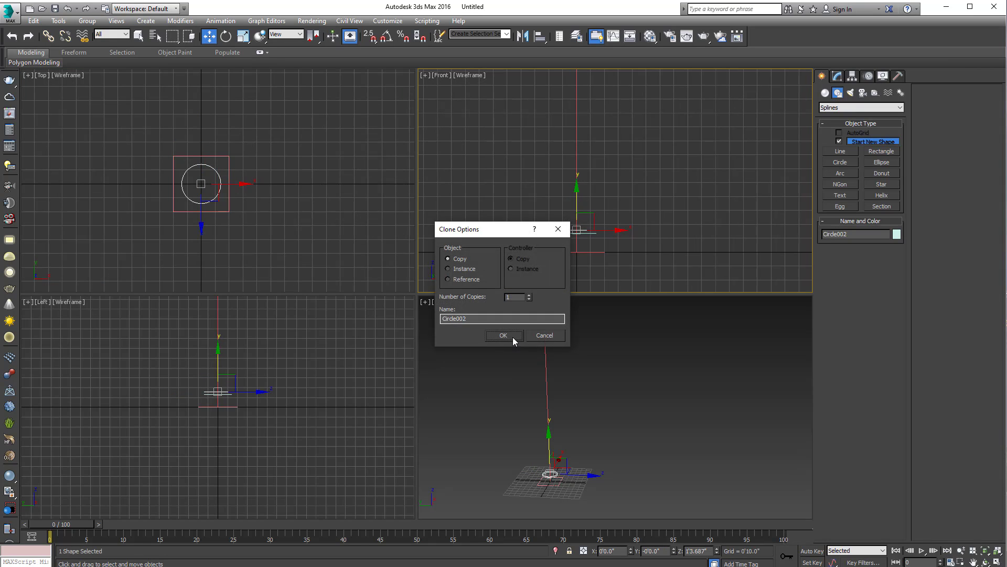
Confirm Circle002 as a copy and increase its radius to 1'3.839".
left_click(513, 336)
key("alt+w")
left_click(837, 76)
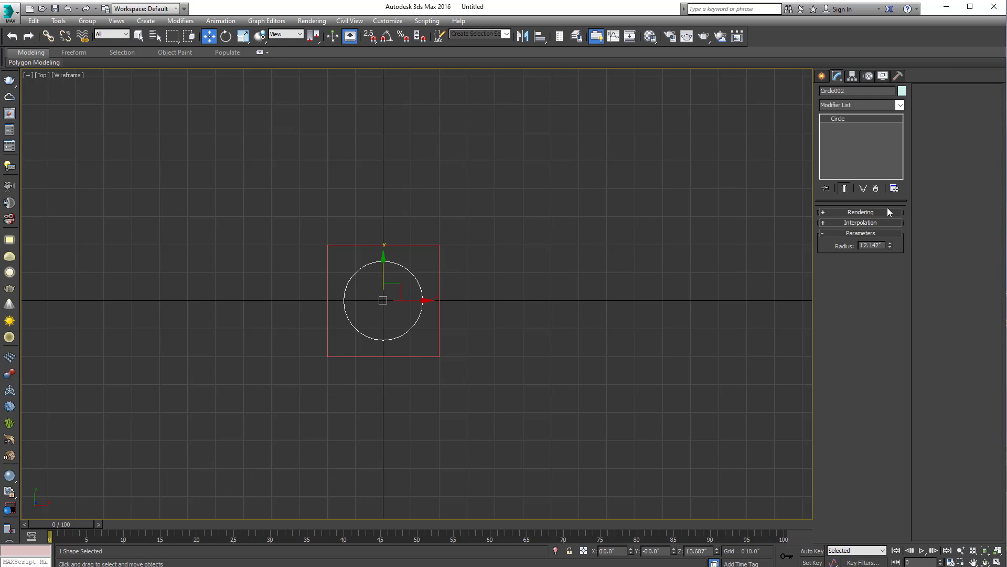
left_click_drag(889, 244, 886, 234)
key("alt+w")
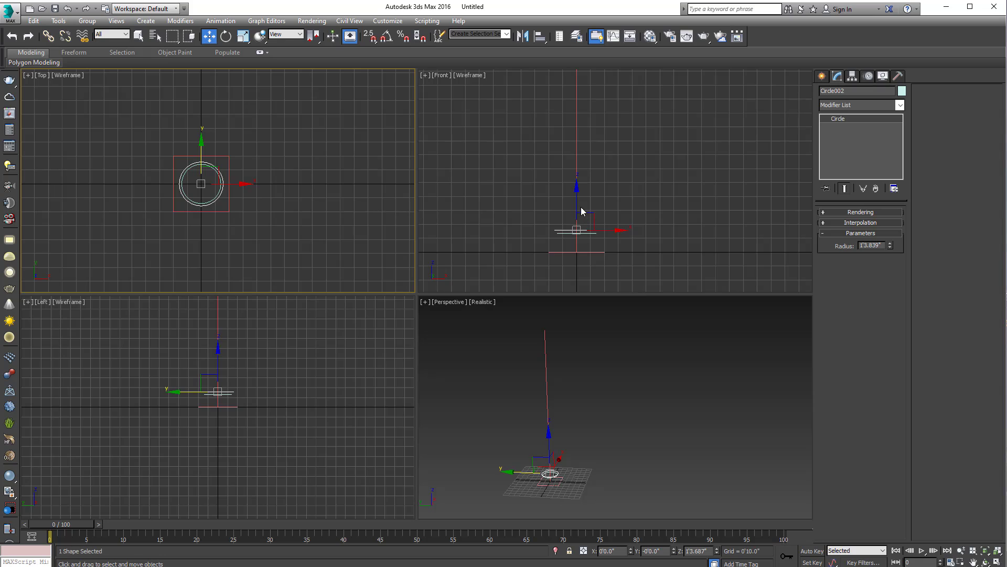
Move the two circles and the rectangle to the right along X.
left_click(629, 322)
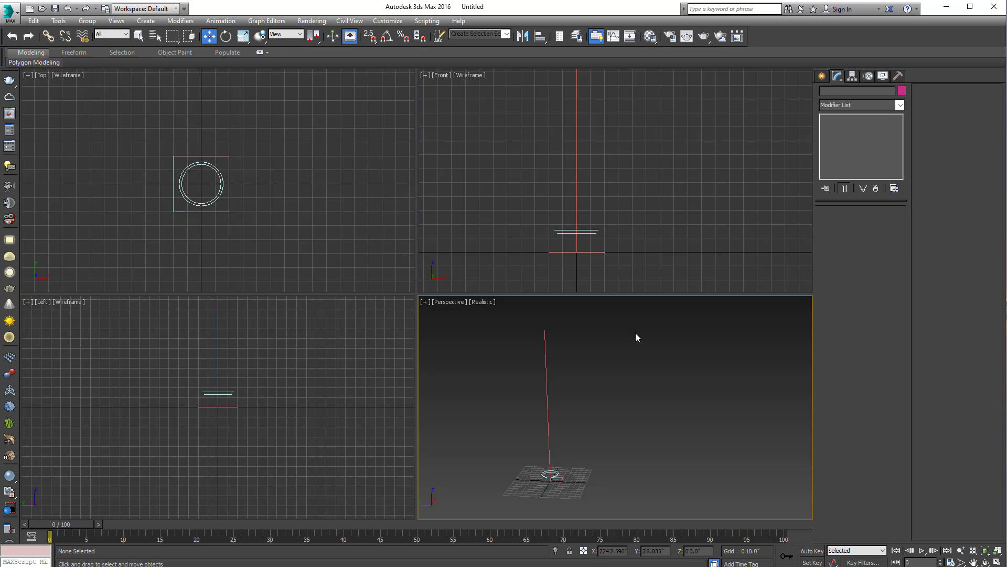
left_click_drag(636, 215, 600, 273)
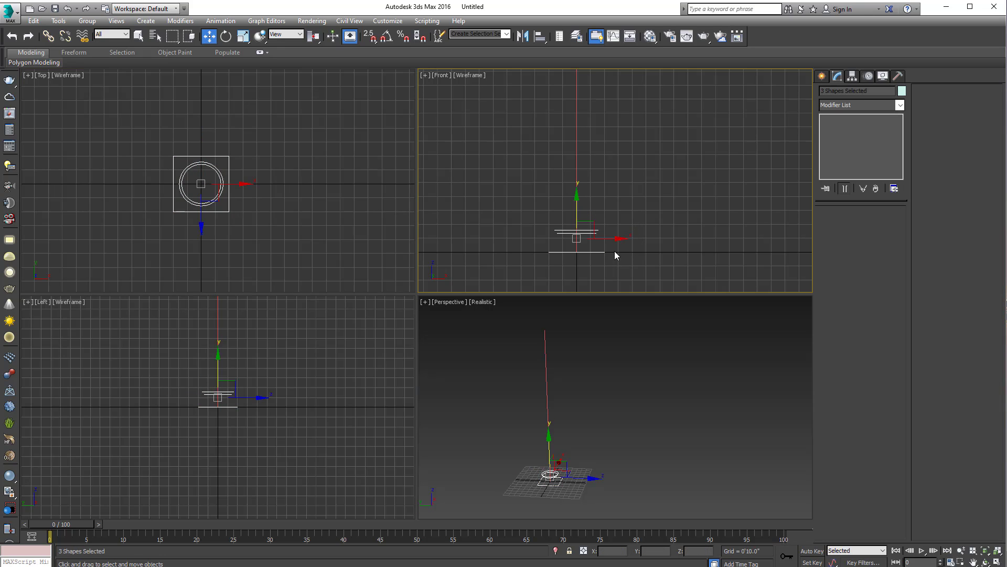
left_click_drag(614, 239, 718, 240)
left_click(697, 367)
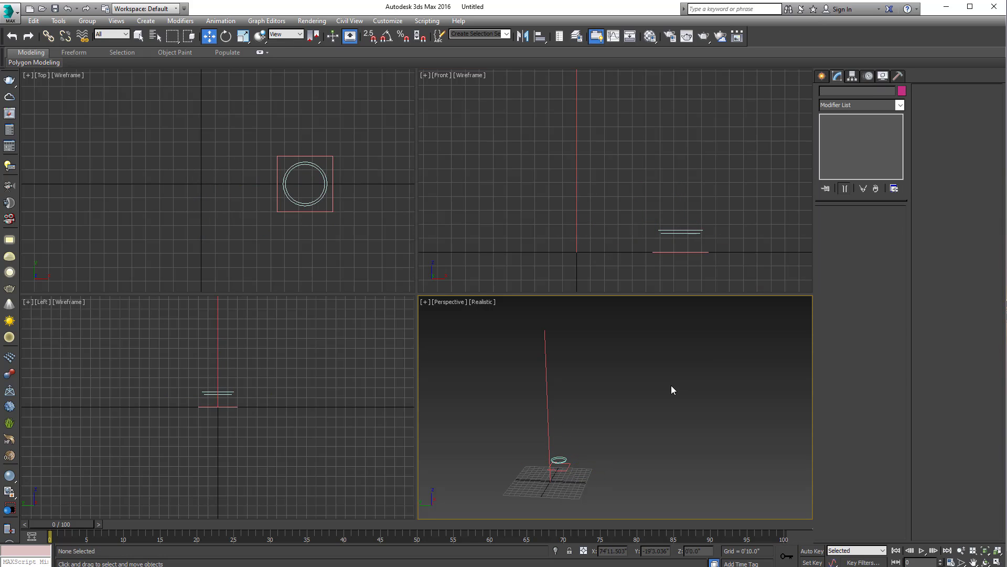
Frame all objects in Perspective, orbit around the path, and frame the circles in Top.
key("alt+w")
key("z")
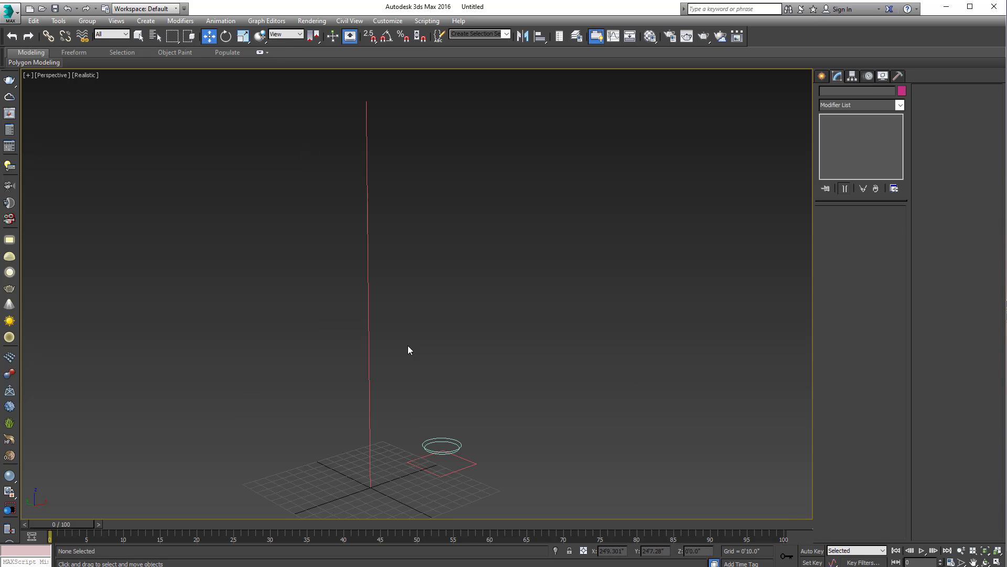
left_click(367, 342)
key("q")
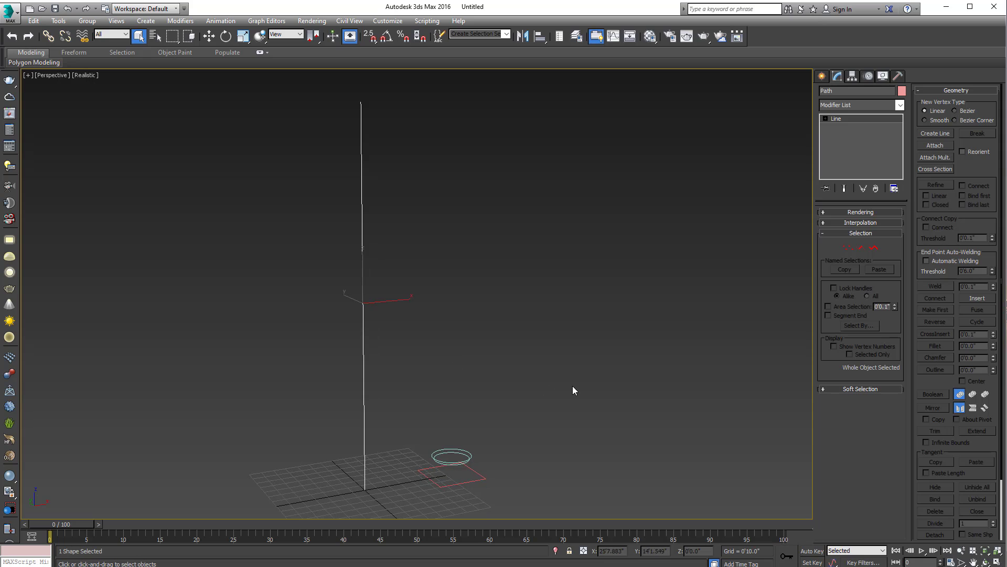
middle_click_drag(572, 386, 493, 372, "alt")
key("alt+w")
left_click(366, 223)
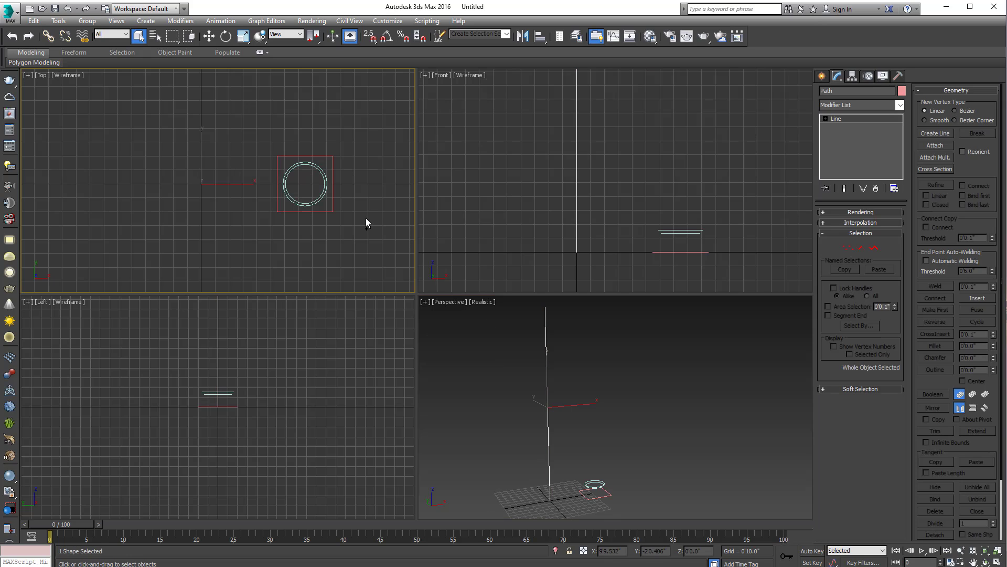
key("z")
key("alt+w")
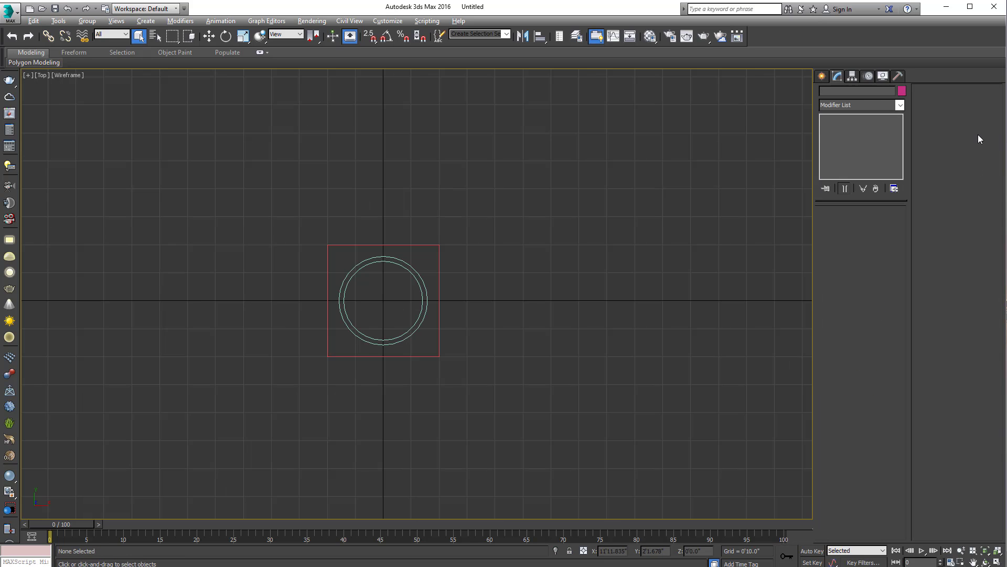
Pick the Star shape tool with the circles centred in the Top view.
left_click(822, 77)
middle_click_drag(660, 342, 758, 336)
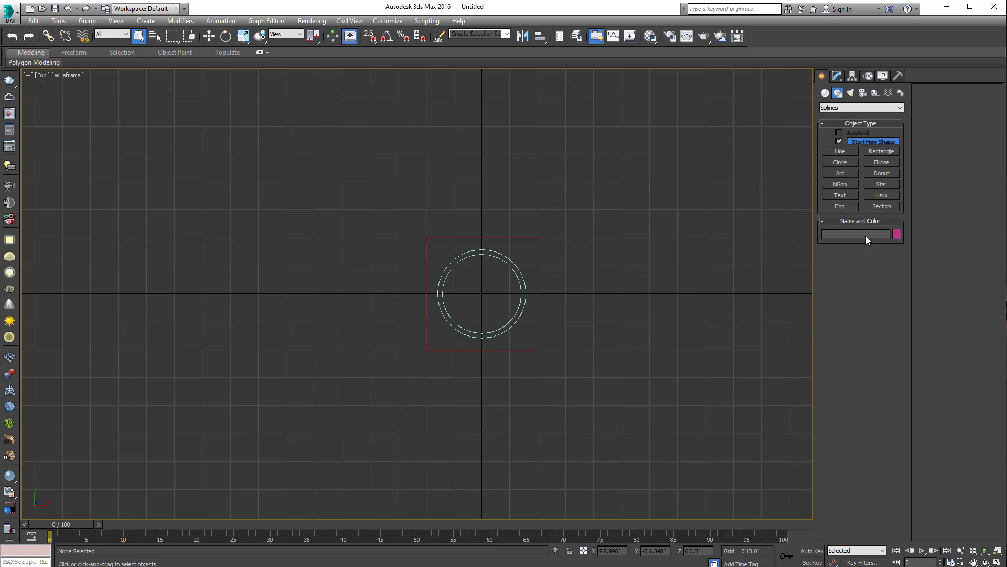
left_click(883, 184)
scroll(651, 404, "up", 2)
middle_click_drag(641, 419, 705, 458)
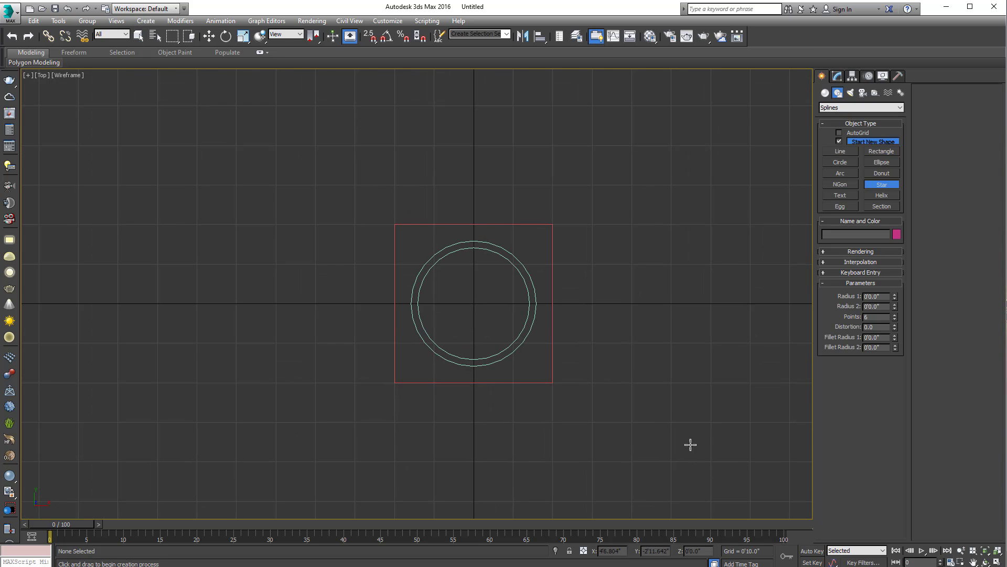
Draw a grid-snapped six-sided NGon hexagon centred inside the circles.
left_click(839, 183)
middle_click_drag(598, 315, 601, 337)
key("s")
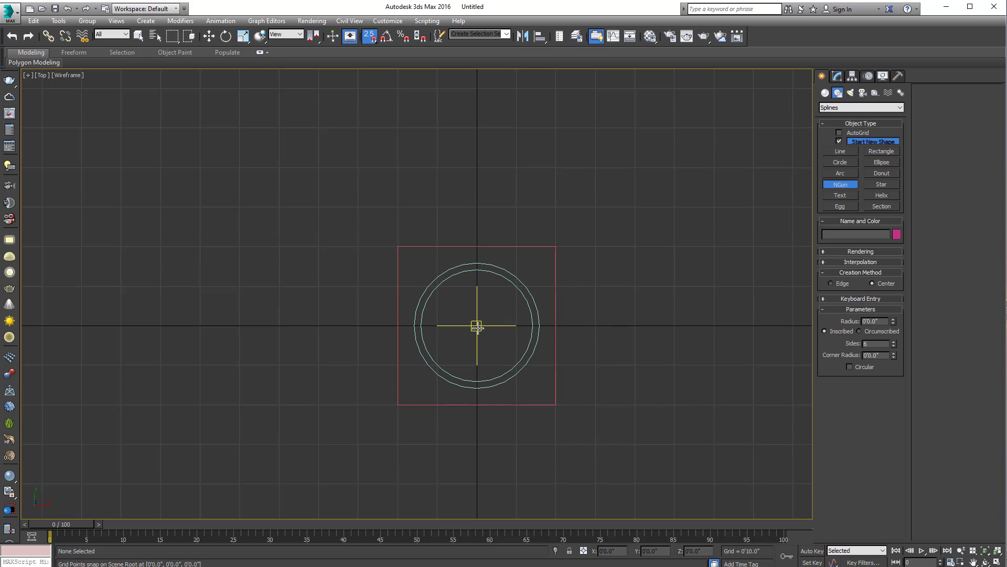
left_click_drag(477, 326, 505, 358)
key("s")
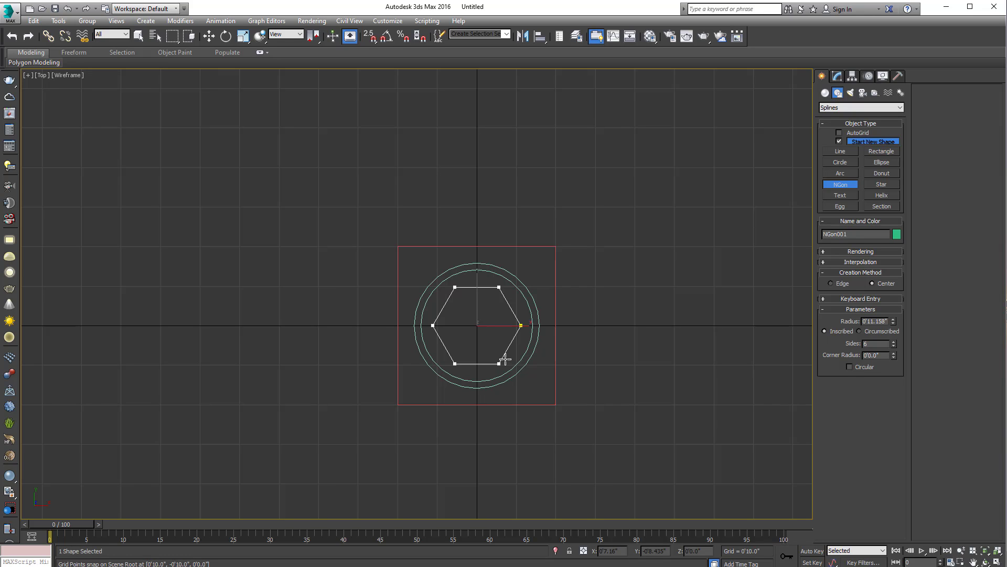
right_click(499, 344)
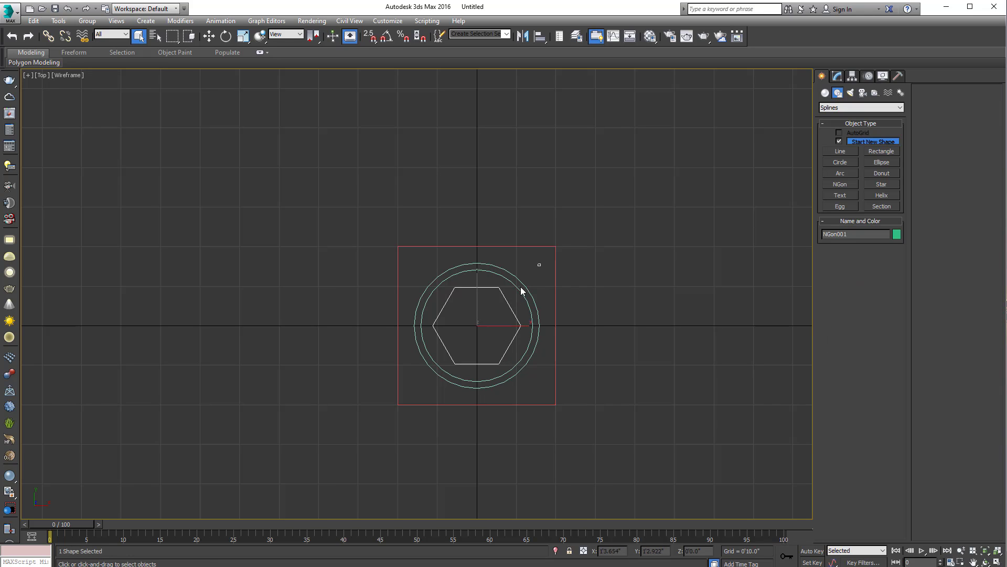
Move the circles, hexagon and rectangle further right along X.
key("ctrl+a")
key("w")
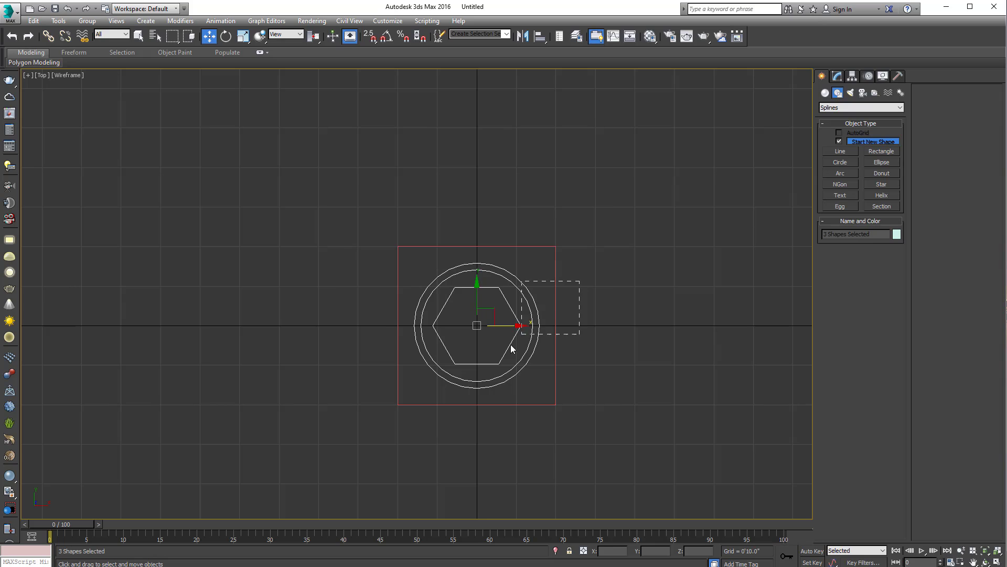
key("ctrl+a")
left_click_drag(519, 326, 722, 326)
key("alt+w")
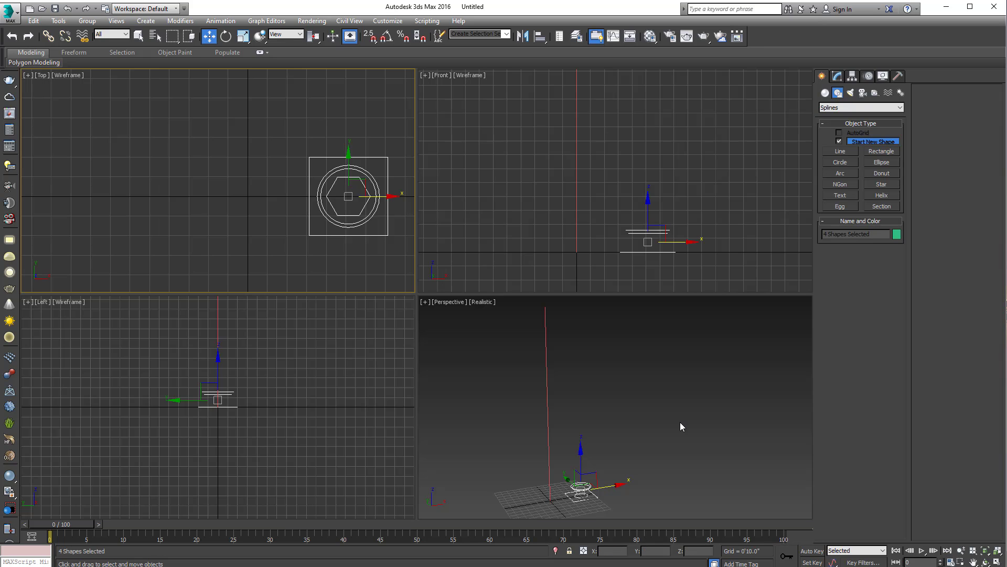
left_click(680, 422)
key("alt+w")
Move the NGon001 hexagon away to the right along X.
scroll(415, 448, "down", 1)
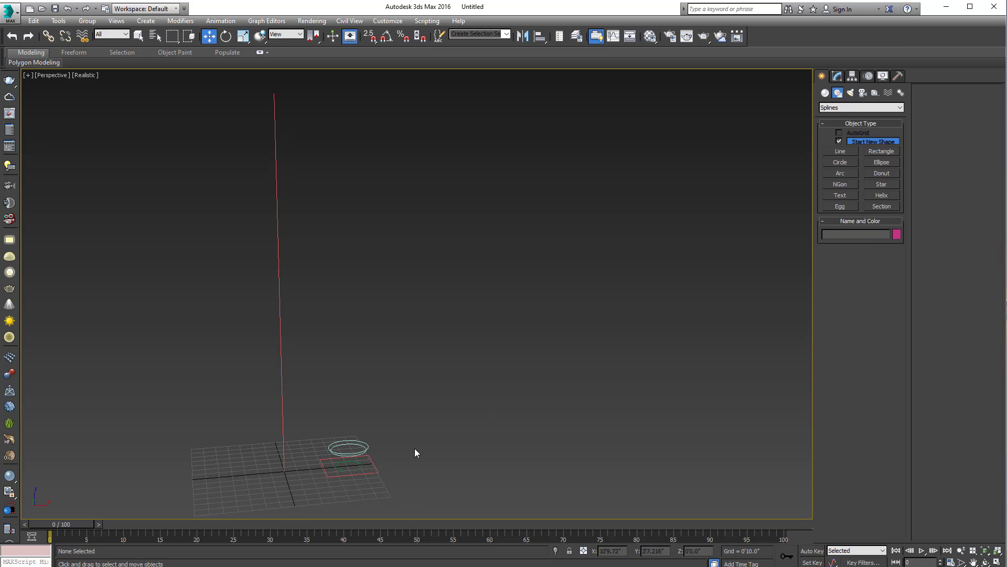
left_click(349, 466)
left_click_drag(417, 461, 530, 450)
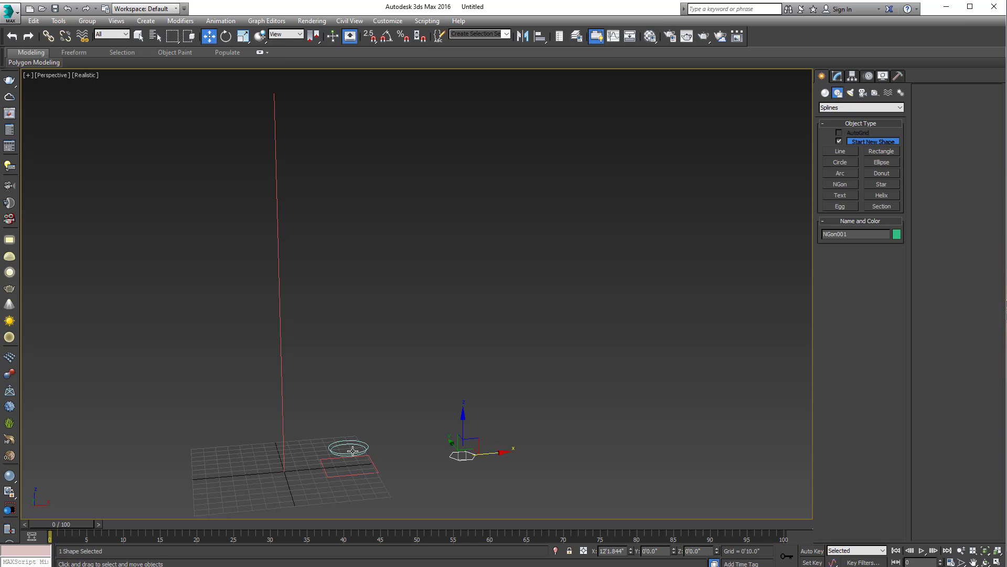
mouse_move(424, 458)
middle_mouse_down()
mouse_move(351, 418)
mouse_move(306, 430)
mouse_move(297, 407)
middle_mouse_up()
left_click(351, 418)
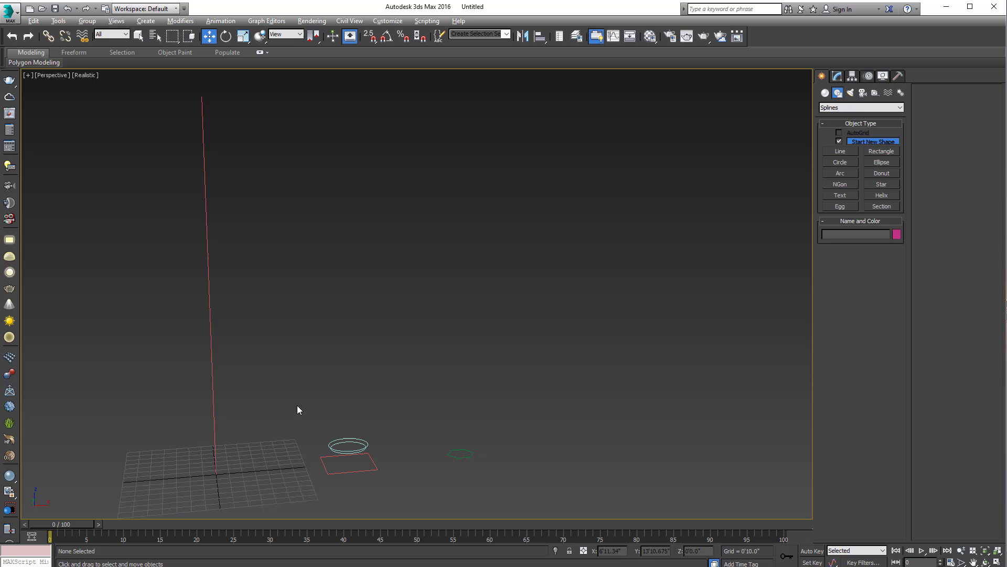
Clone Circle002 off to the right, then select the Path line.
left_click(347, 438)
left_click_drag(346, 438, 403, 438, "shift")
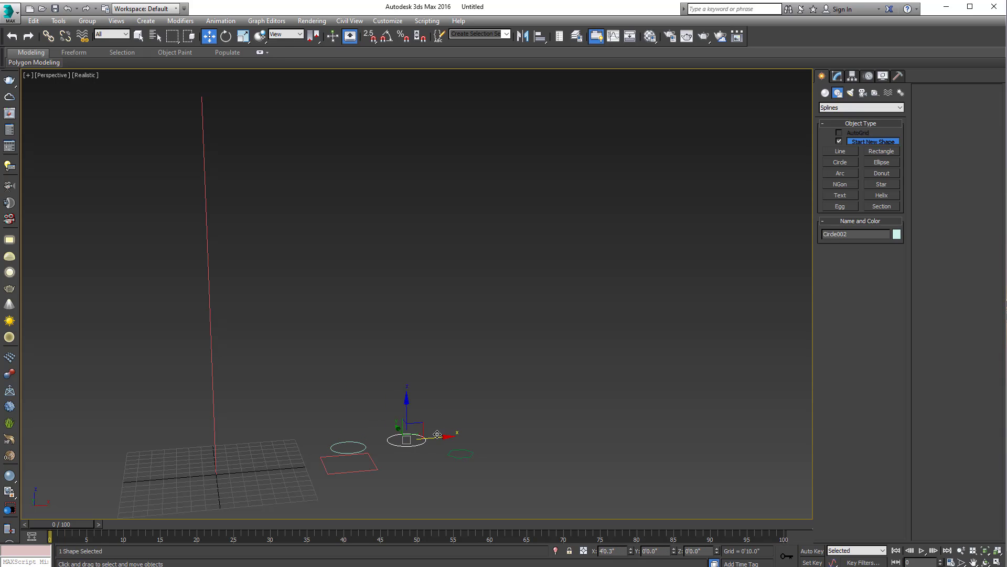
left_click(424, 476)
middle_click_drag(424, 476, 422, 470, "alt")
left_click(210, 367)
key("q")
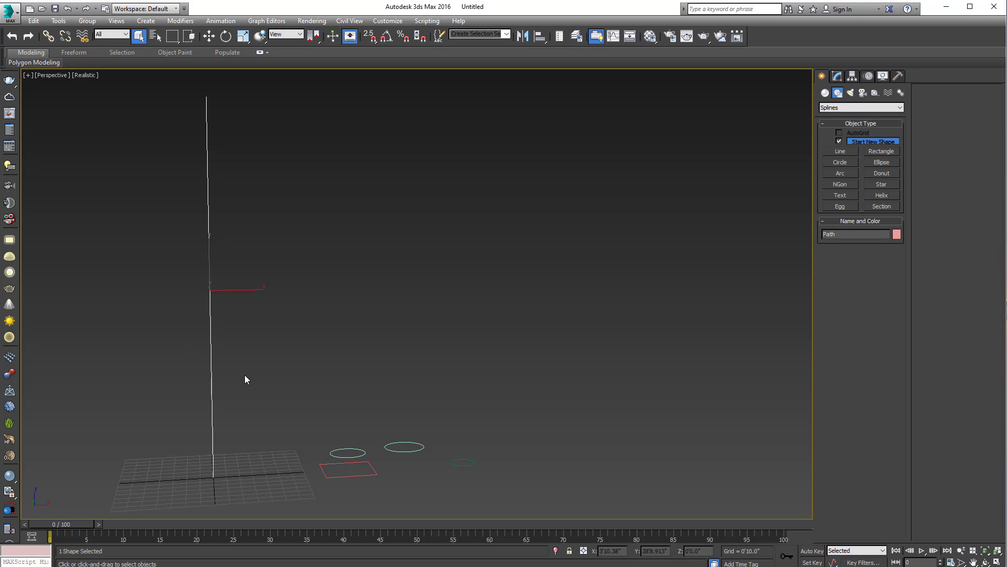
Loft the square rectangle along the Path line using Compound Objects > Loft.
left_click(828, 93)
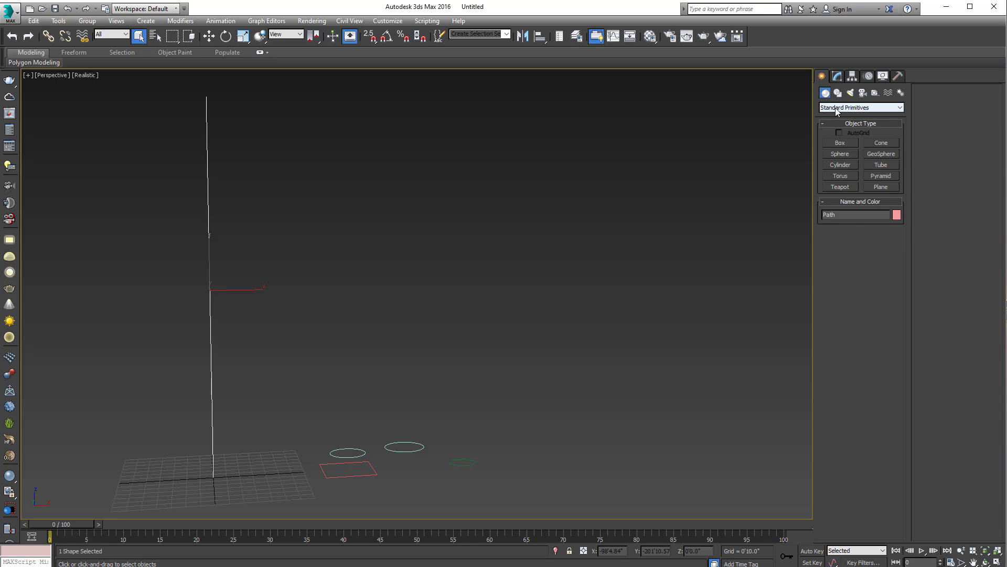
left_click(837, 109)
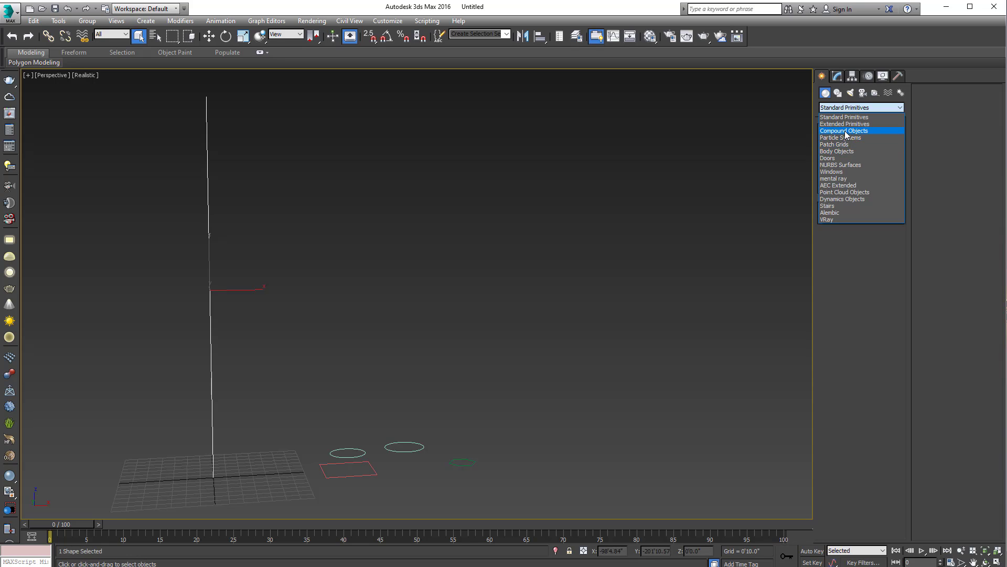
left_click(845, 132)
left_click(851, 187)
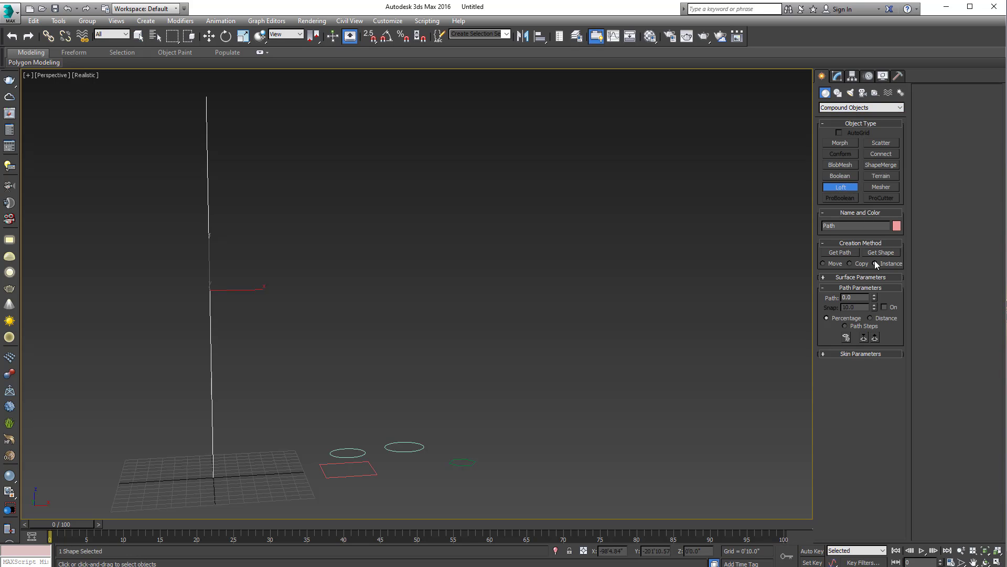
left_click(881, 253)
left_click(362, 463)
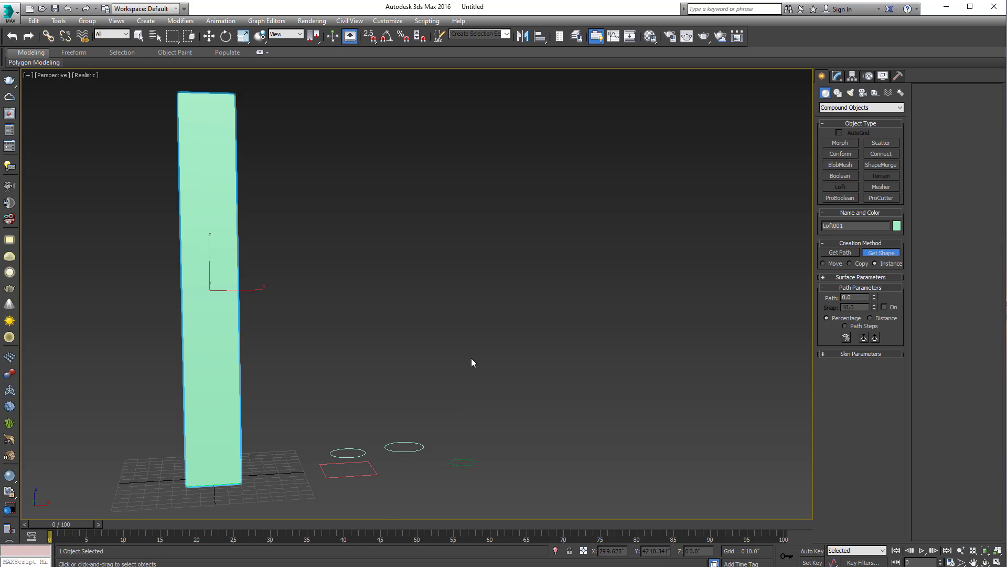
Select the Loft001 column and open its settings in the Modify panel.
key("w")
key("q")
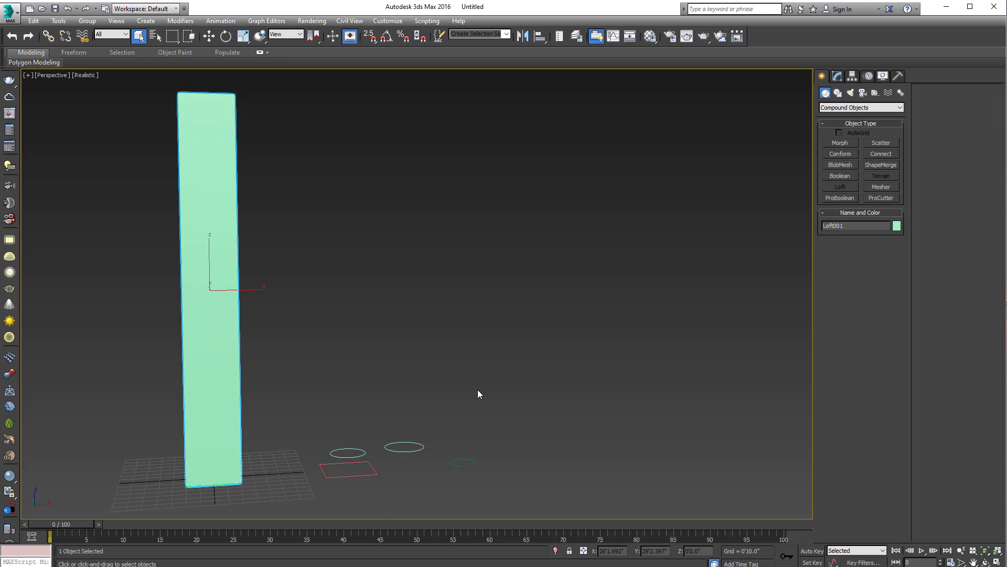
mouse_move(477, 389)
middle_mouse_down("alt")
mouse_move(458, 392)
mouse_move(460, 409)
mouse_move(384, 386)
mouse_move(465, 374)
mouse_move(377, 393)
mouse_move(387, 400)
mouse_move(422, 383)
middle_mouse_up("alt")
scroll(387, 400, "up", 2)
left_click(422, 383)
left_click(227, 333)
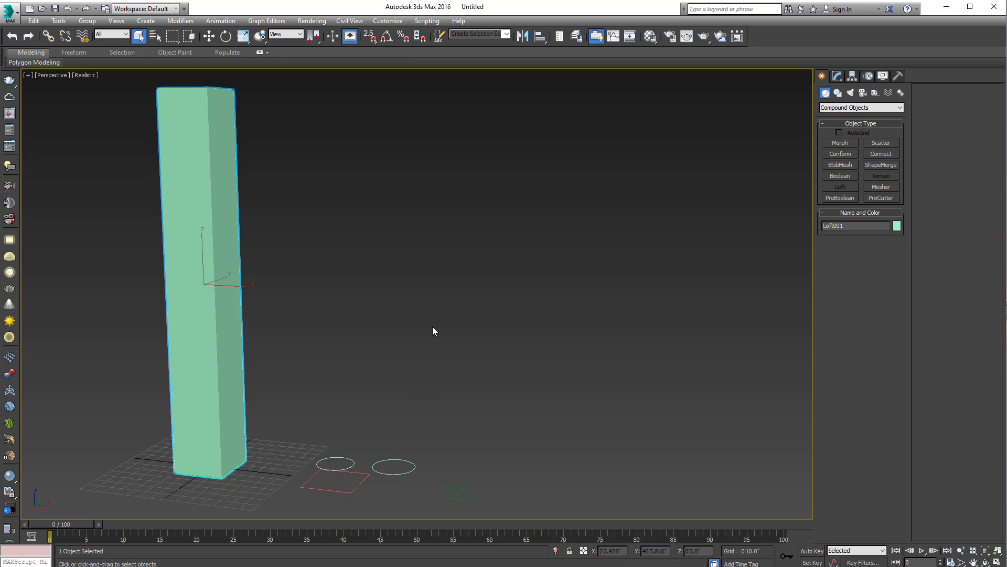
mouse_move(433, 327)
middle_mouse_down("alt")
mouse_move(441, 297)
mouse_move(449, 307)
mouse_move(760, 125)
middle_mouse_up("alt")
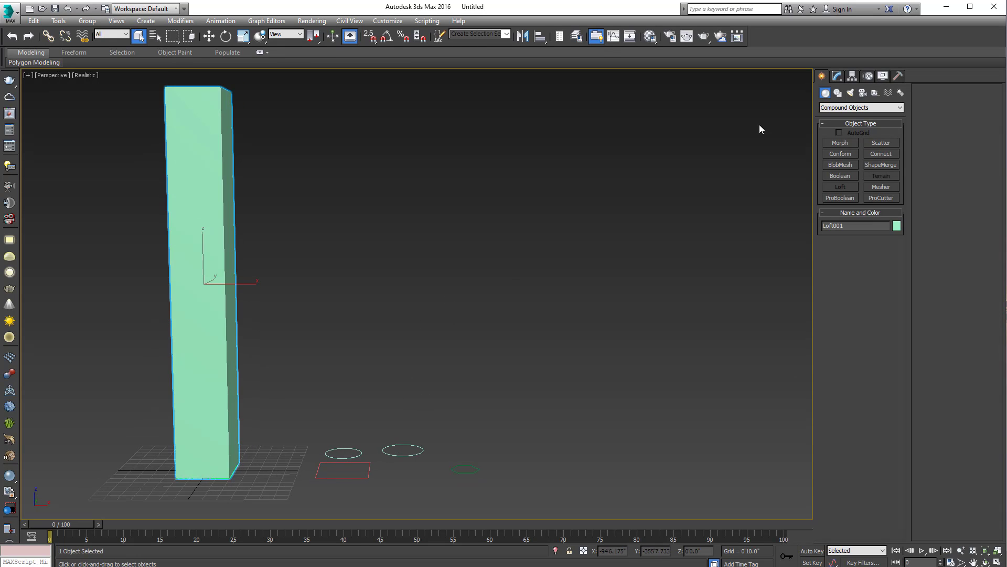
left_click(838, 77)
Switch the scene to wireframe and orbit so the column stands upright.
middle_click_drag(609, 247, 593, 249, "alt")
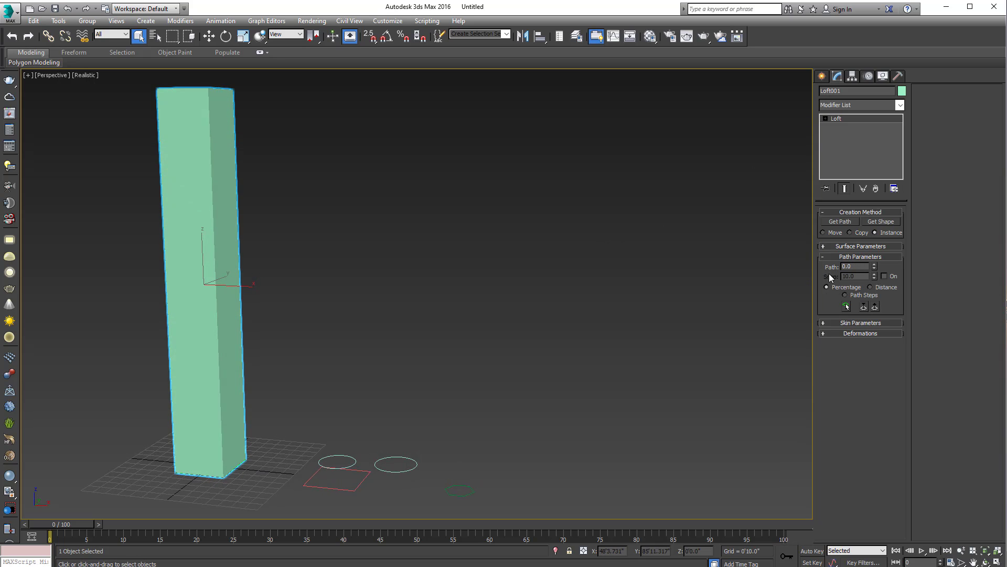
middle_click_drag(559, 311, 619, 318)
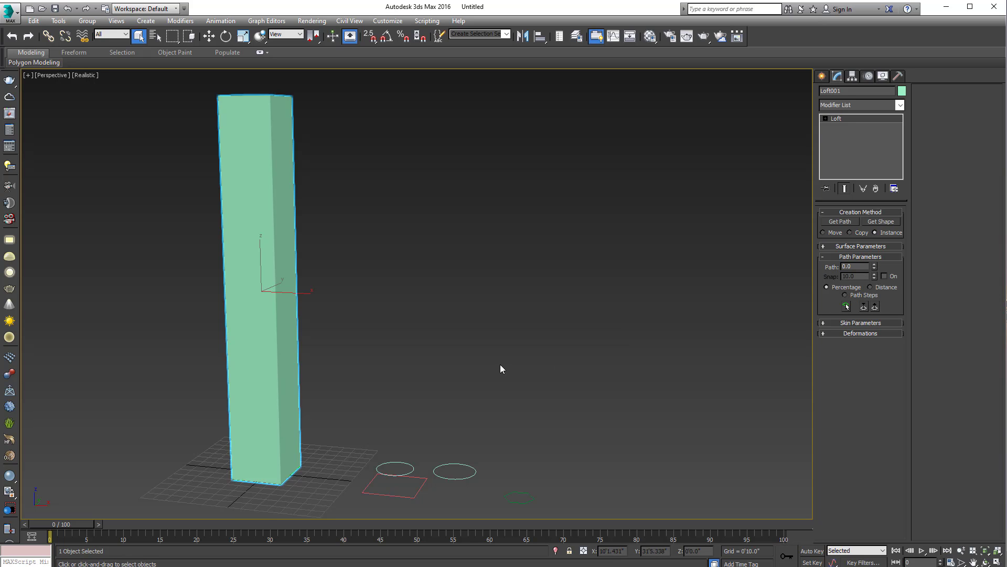
key("F3")
mouse_move(421, 411)
middle_mouse_down("alt")
mouse_move(289, 115)
mouse_move(276, 486)
middle_mouse_up("alt")
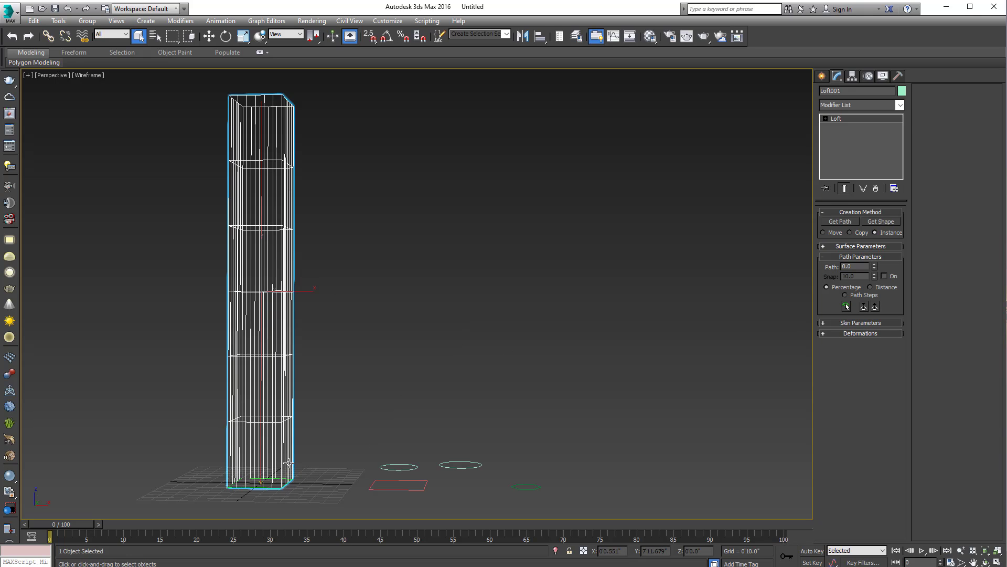
Add the rectangle as a loft cross-section at 10% along the column's path.
double_click(854, 266)
type("10")
key("Return")
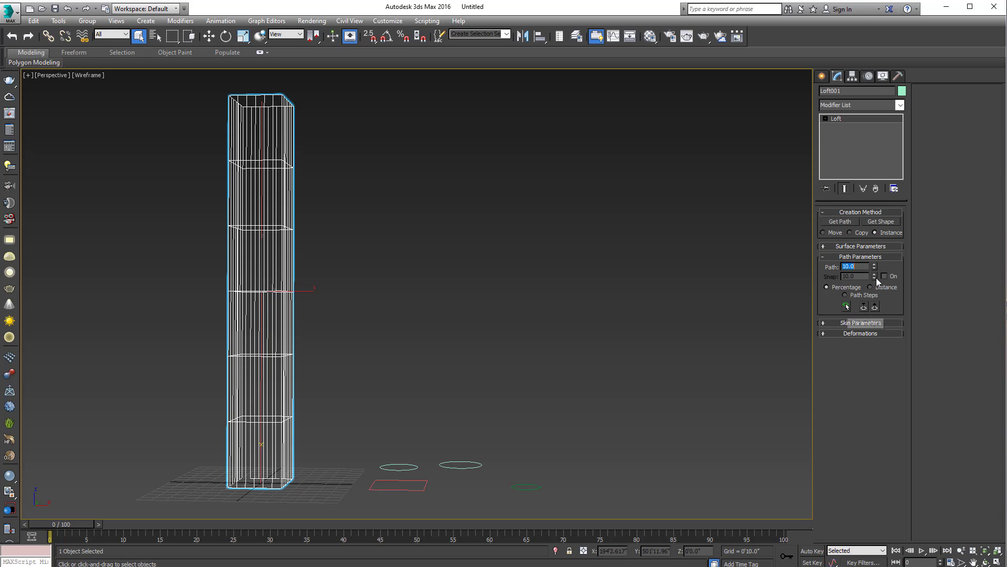
left_click(882, 222)
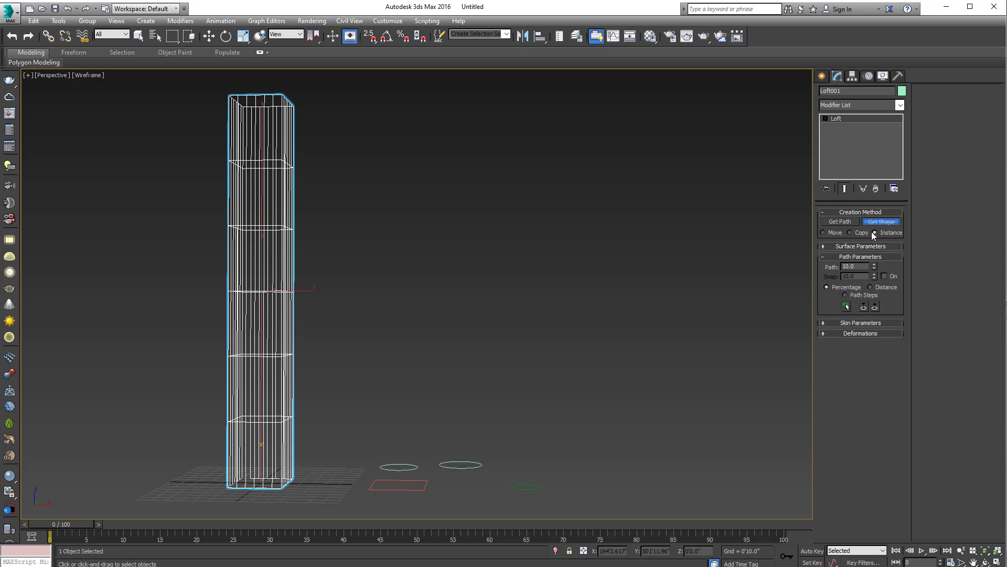
left_click(426, 481)
Switch the viewport to Realistic shading with Edged Faces.
key("w")
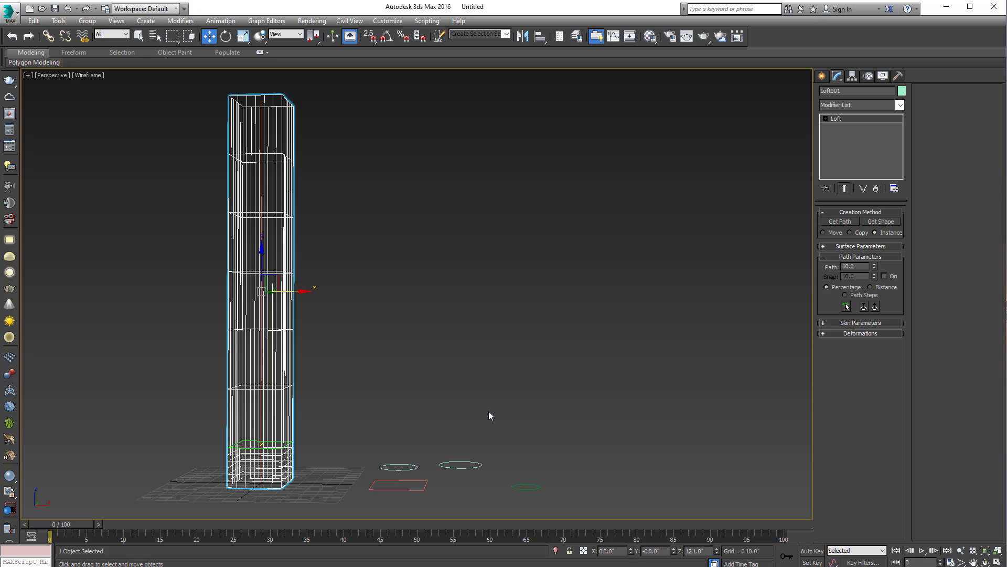
mouse_move(492, 409)
middle_mouse_down("alt")
mouse_move(481, 412)
mouse_move(492, 419)
middle_mouse_up("alt")
key("F3")
key("F4")
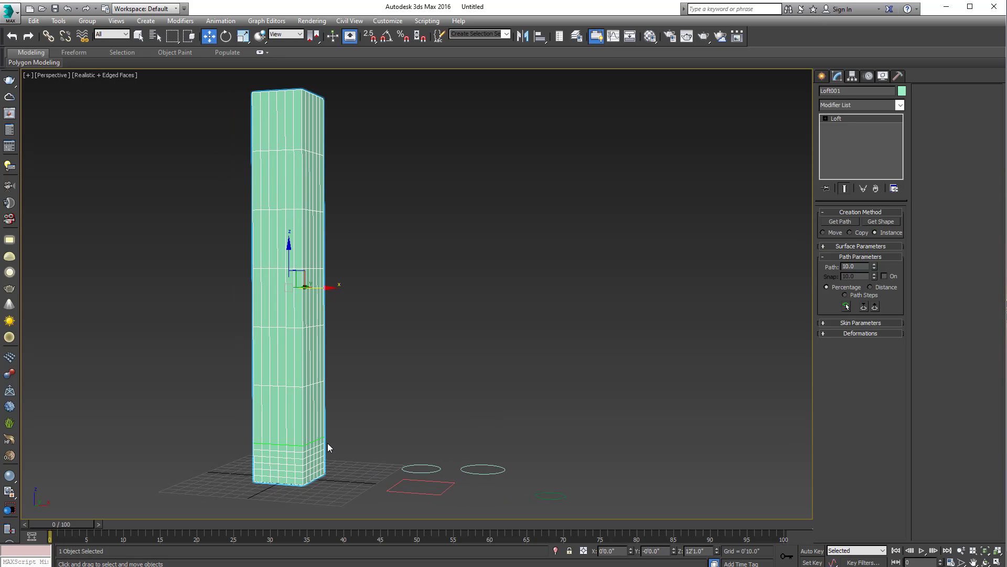
middle_click_drag(328, 444, 338, 437, "alt")
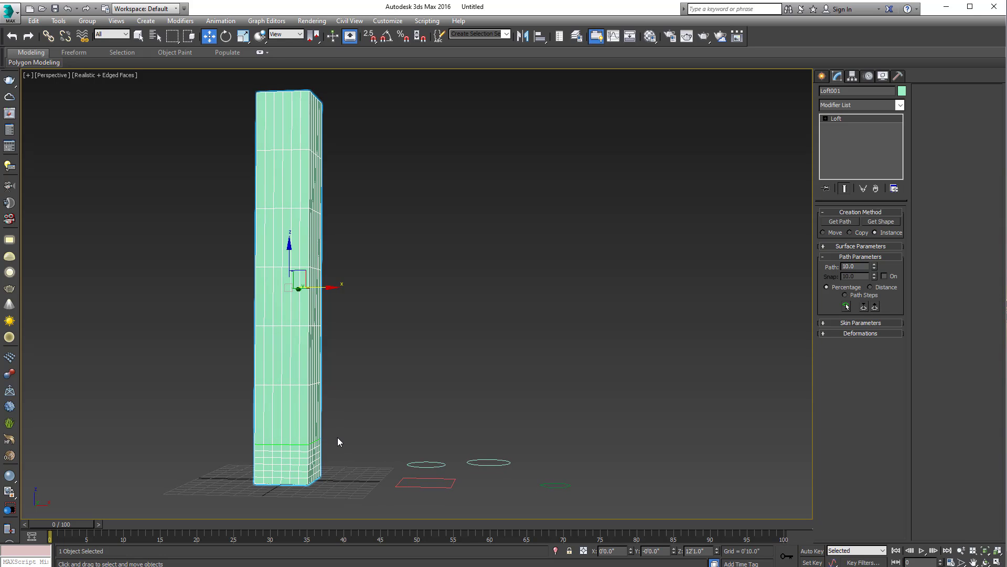
Set the loft path position to 6.
double_click(858, 266)
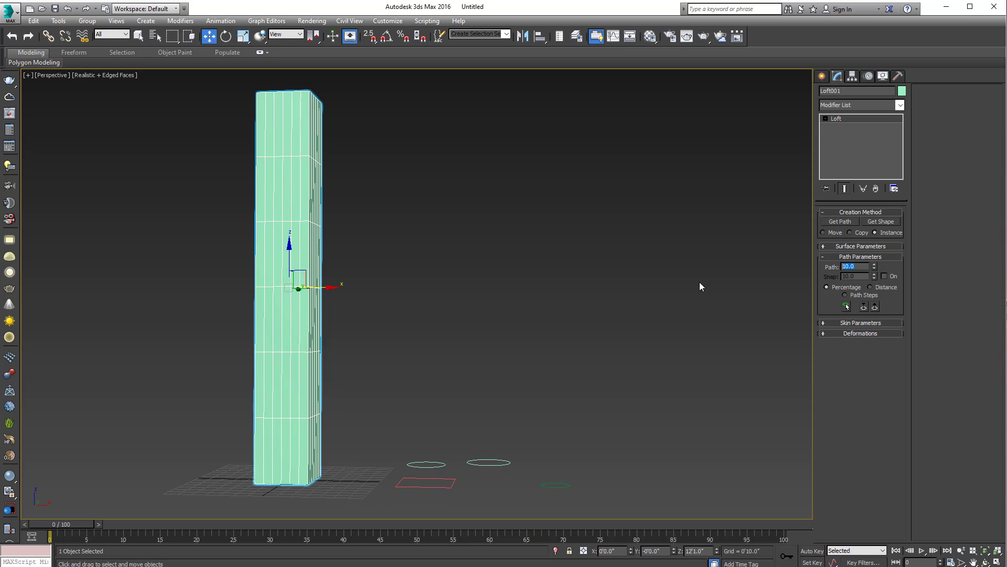
type("7")
key("Return")
type("6")
key("Return")
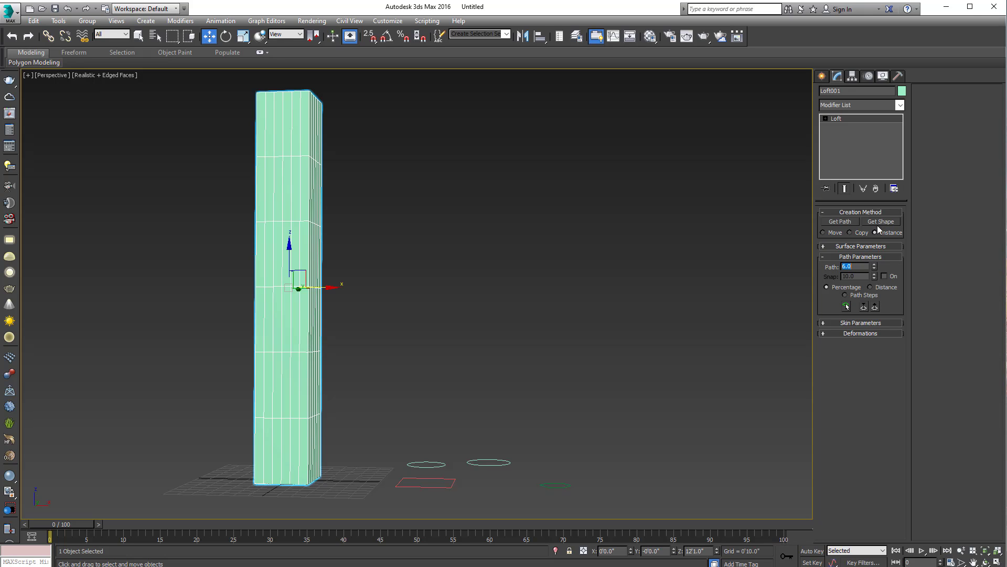
Insert the rectangle as a cross-section at path 6, then orbit and pan to inspect the column.
left_click(879, 228)
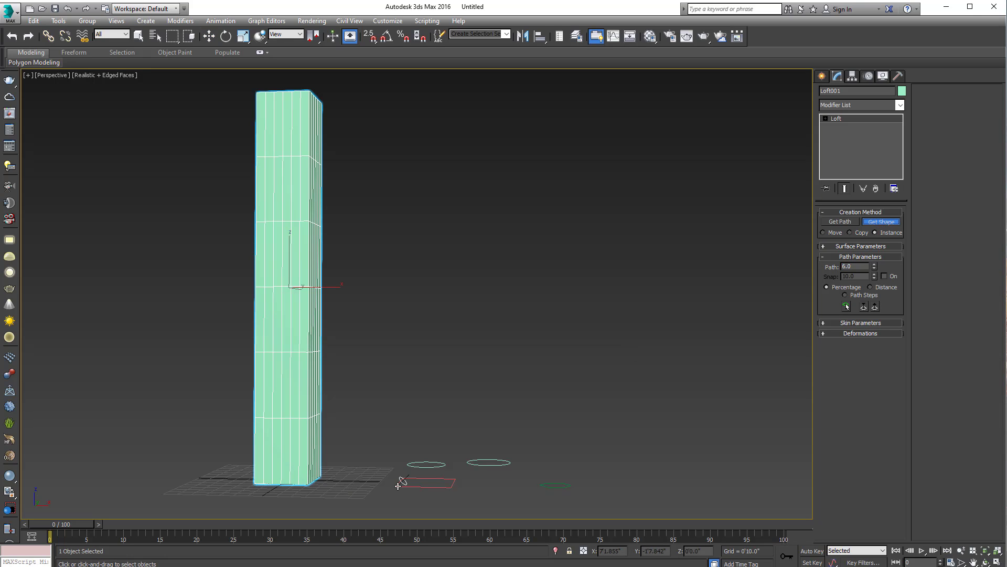
left_click(398, 486)
key("F3")
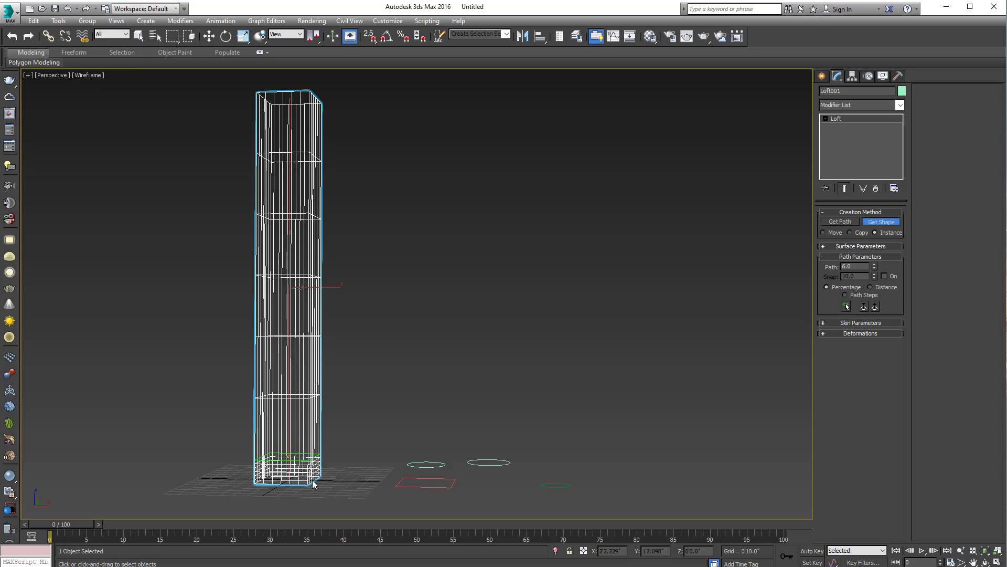
key("F3")
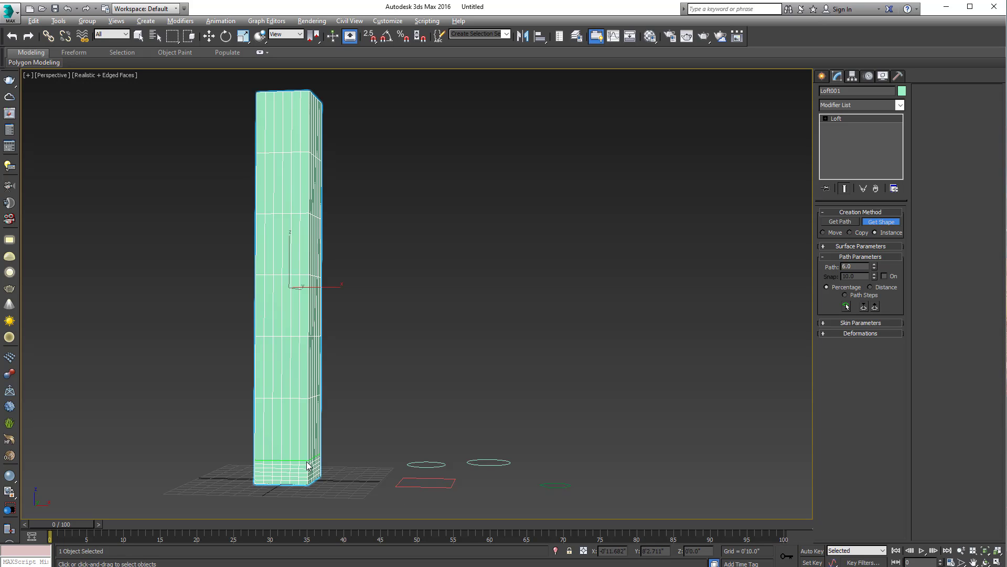
key("q")
middle_click_drag(309, 465, 302, 462, "alt")
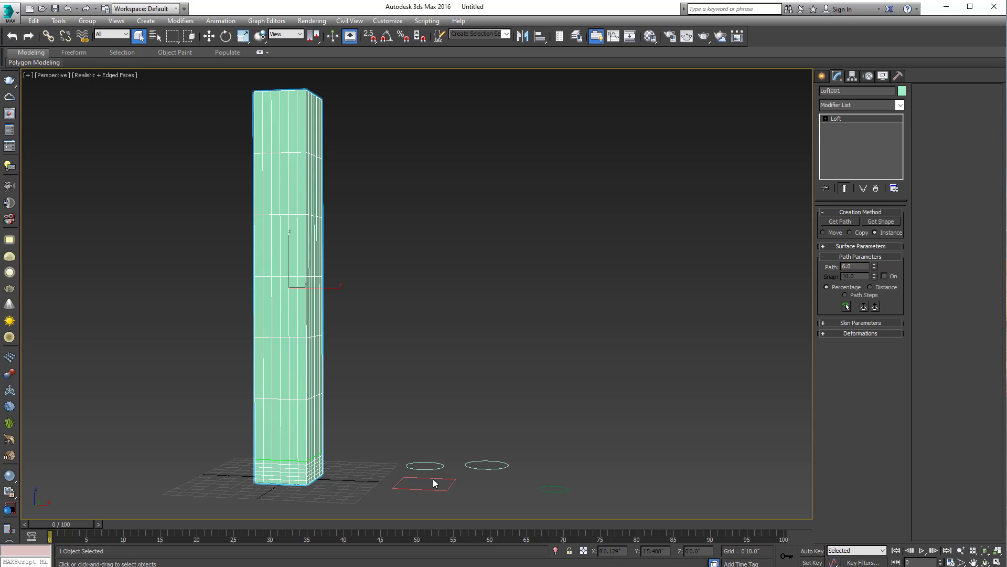
middle_click_drag(443, 485, 447, 487, "alt")
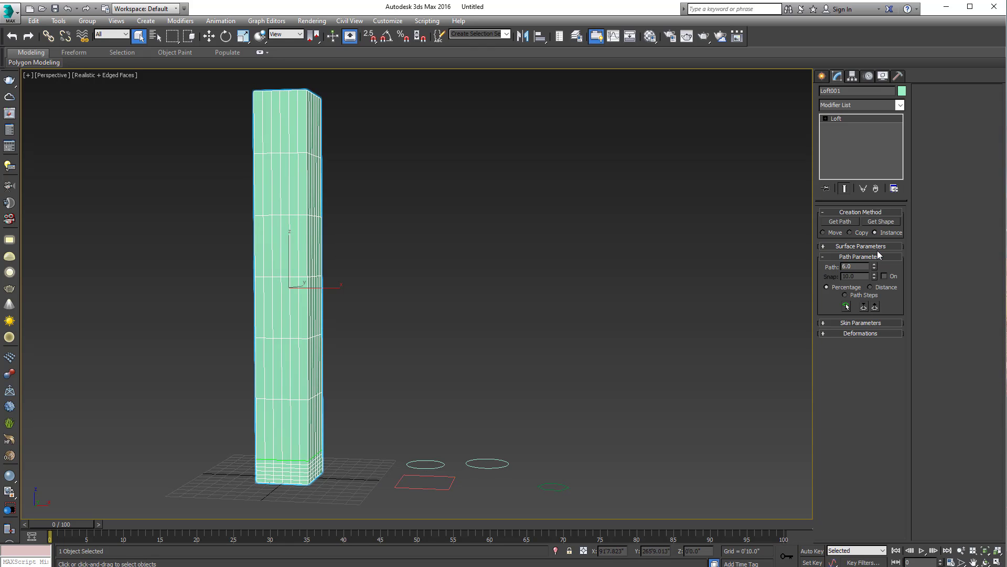
middle_click_drag(654, 304, 495, 375, "alt")
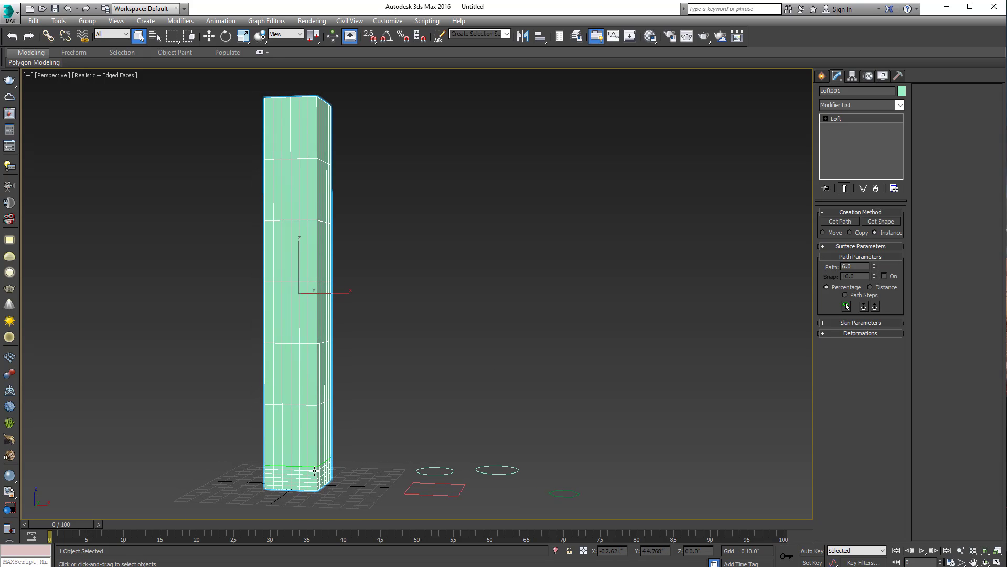
middle_click_drag(317, 448, 320, 452)
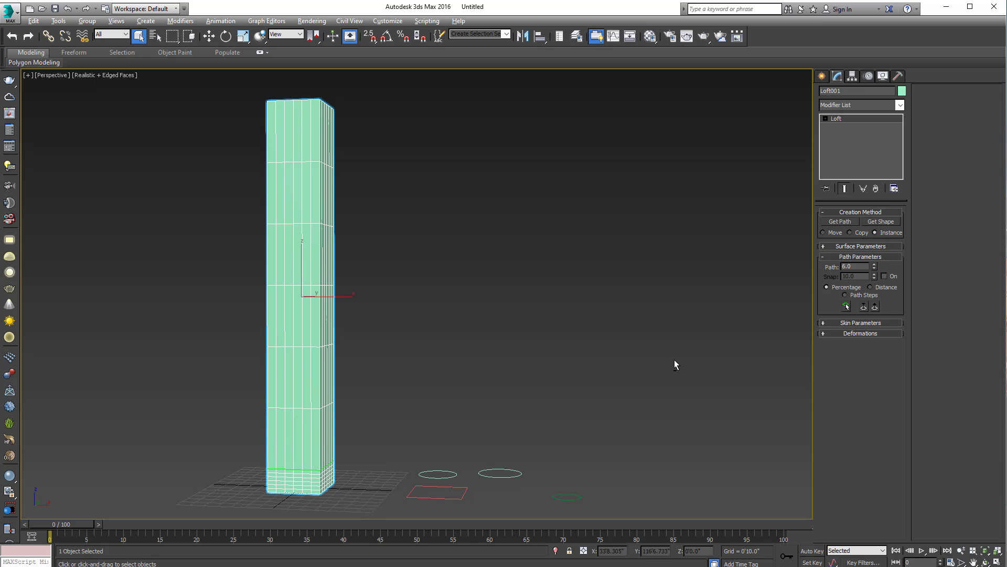
middle_click_drag(675, 360, 651, 347)
Try the circle as a section, undo it, and drag the path position up to about 63.72.
left_click(870, 223)
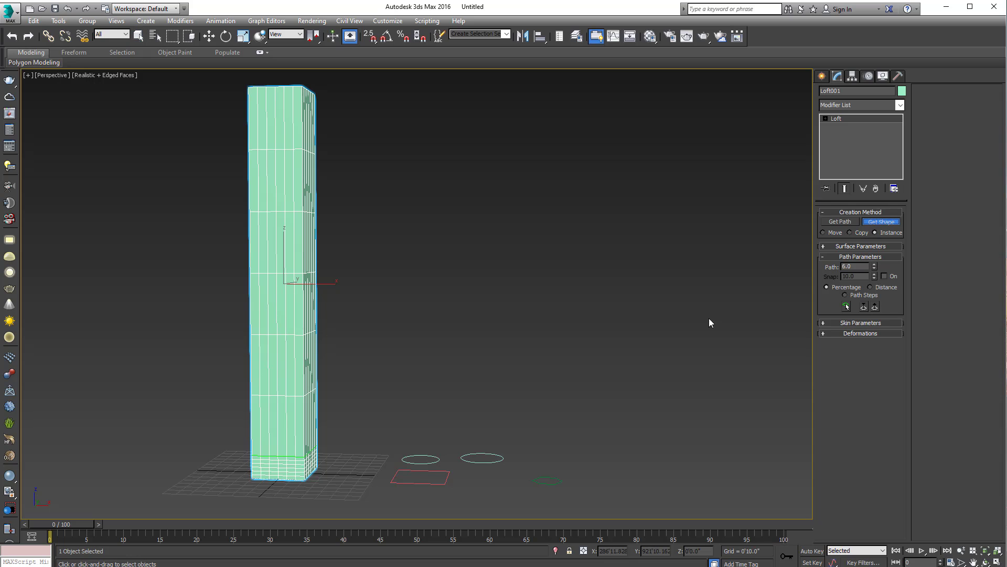
left_click(435, 459)
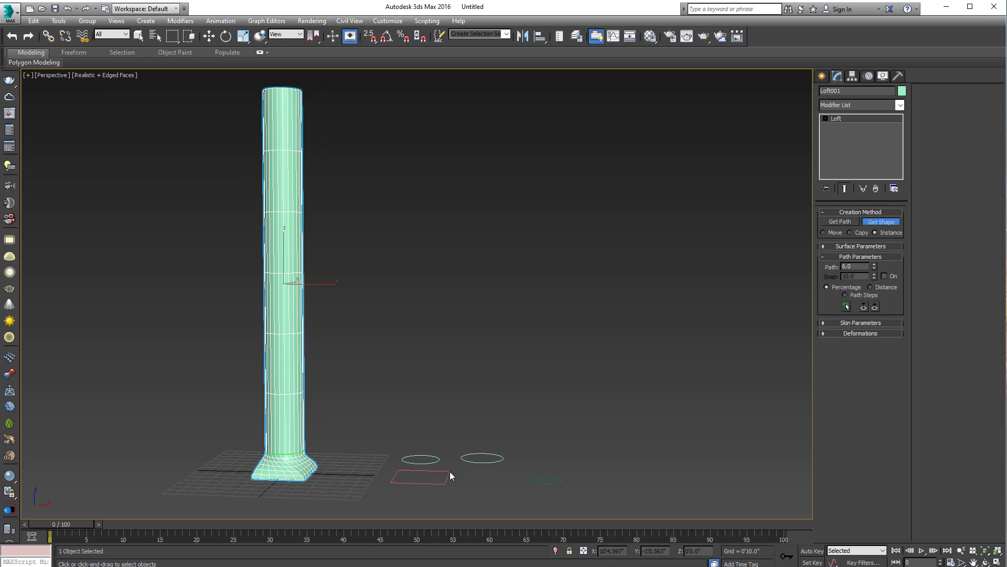
mouse_move(450, 475)
middle_mouse_down("alt")
mouse_move(466, 436)
mouse_move(515, 429)
mouse_move(456, 438)
middle_mouse_up("alt")
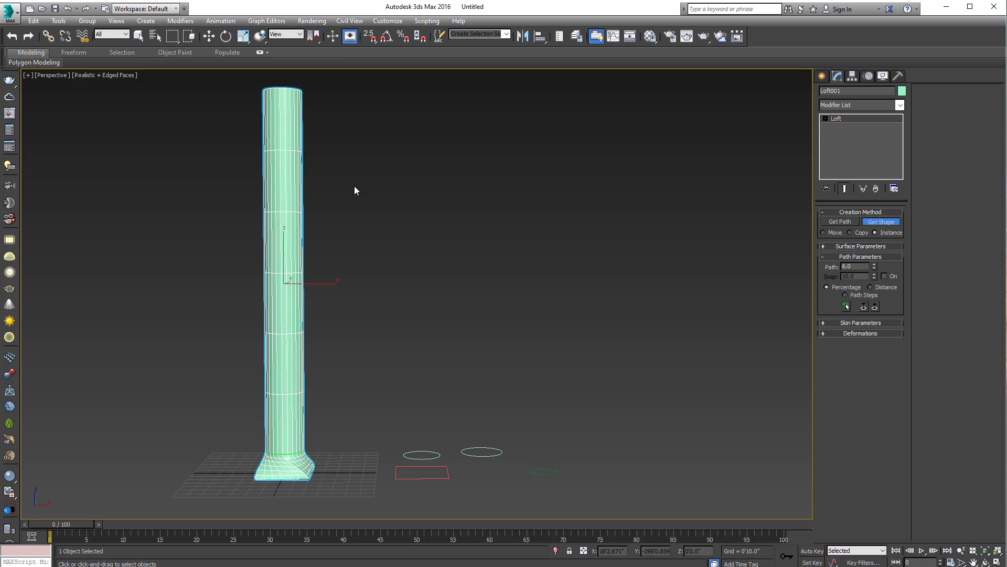
mouse_move(322, 464)
middle_mouse_down("alt")
mouse_move(316, 433)
mouse_move(339, 443)
mouse_move(344, 425)
middle_mouse_up("alt")
key("ctrl+z")
right_click(341, 442)
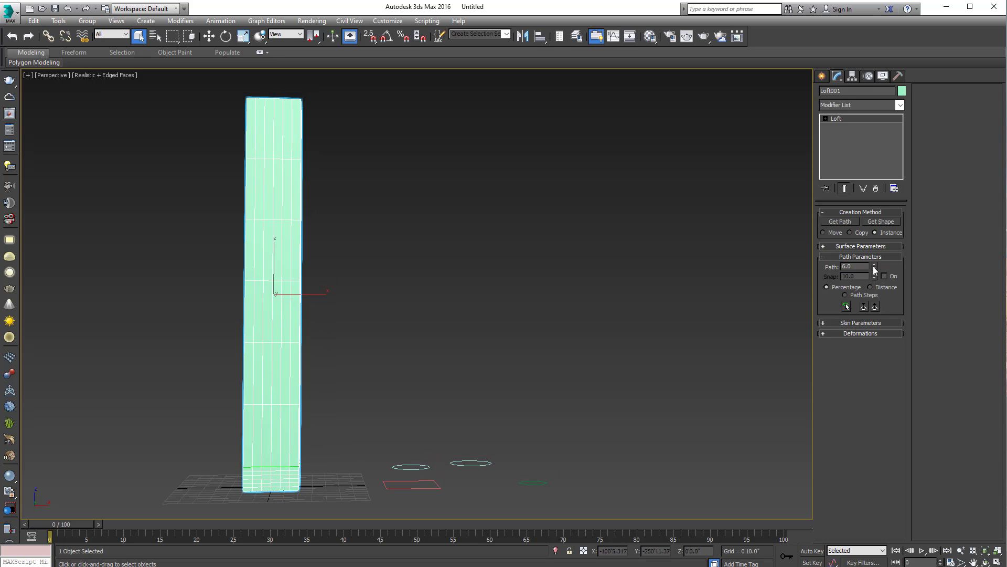
left_click_drag(875, 266, 874, 247)
left_click_drag(925, 369, 866, 266)
Add the rectangle as the loft's top section at path position 100.
type("100")
key("Return")
left_click(892, 223)
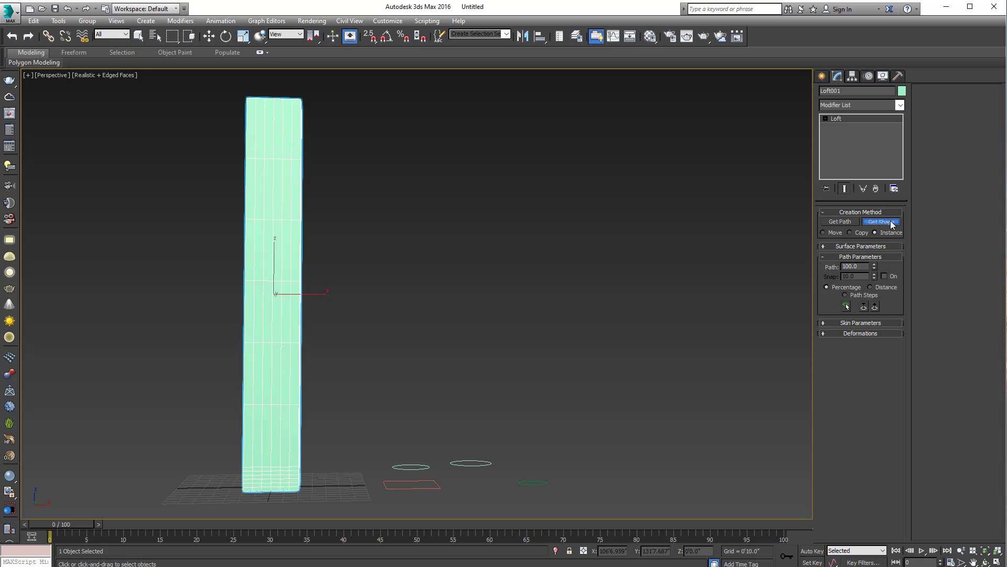
left_click(434, 479)
key("w")
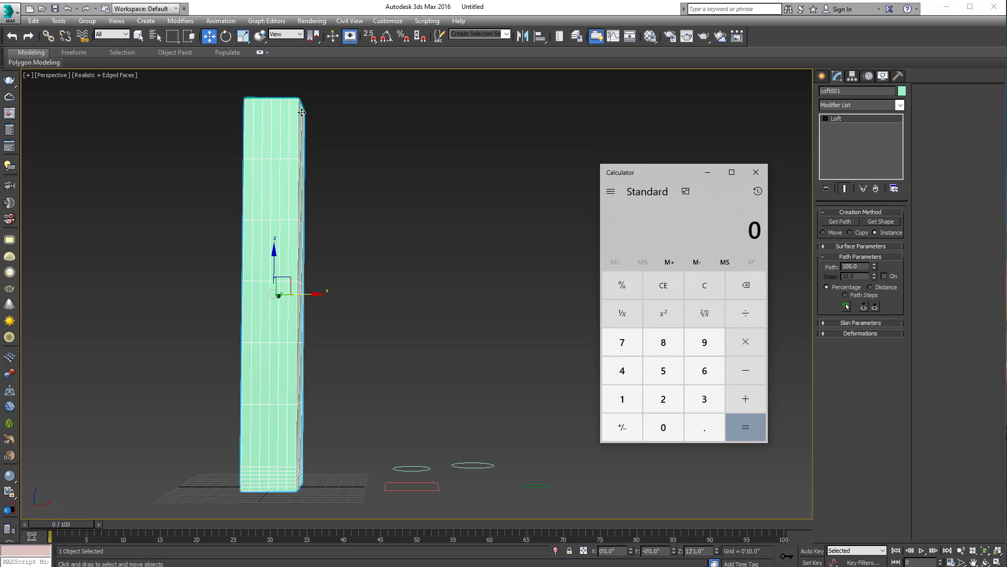
Compute 100 − 6 in Calculator and set the loft path position to 94.
type("10")
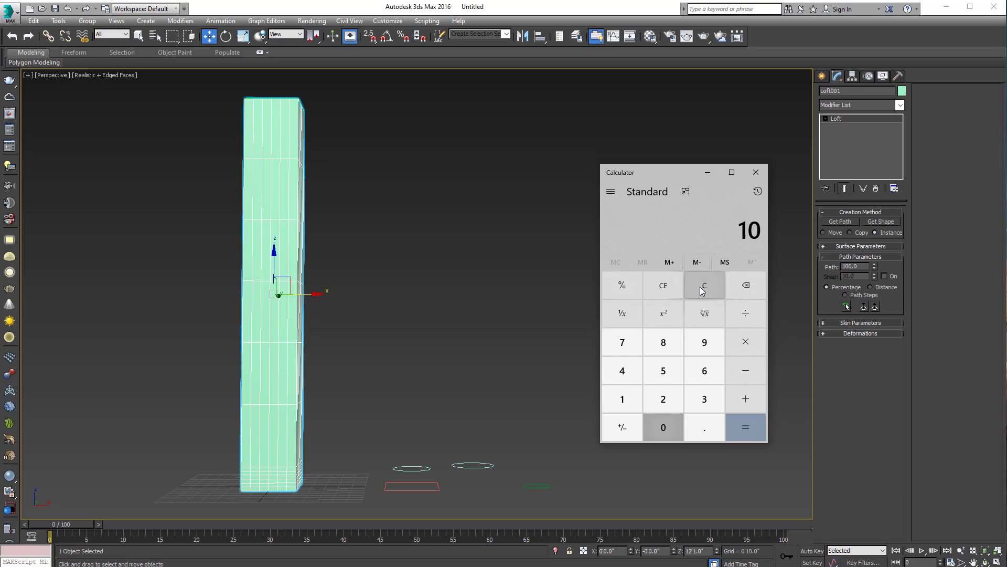
type("0 - 6")
key("Return")
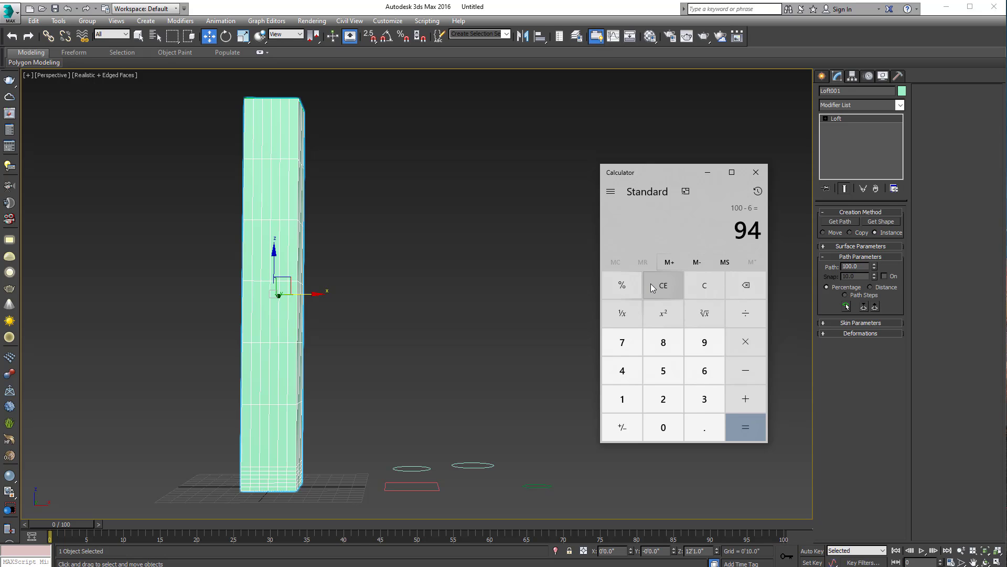
left_click(860, 266)
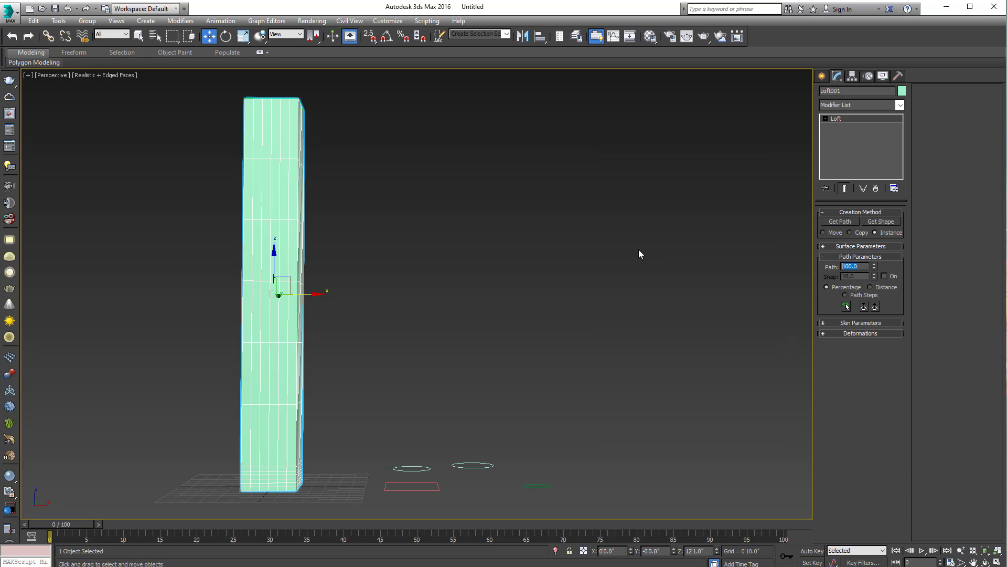
type("94")
key("Return")
left_click(869, 222)
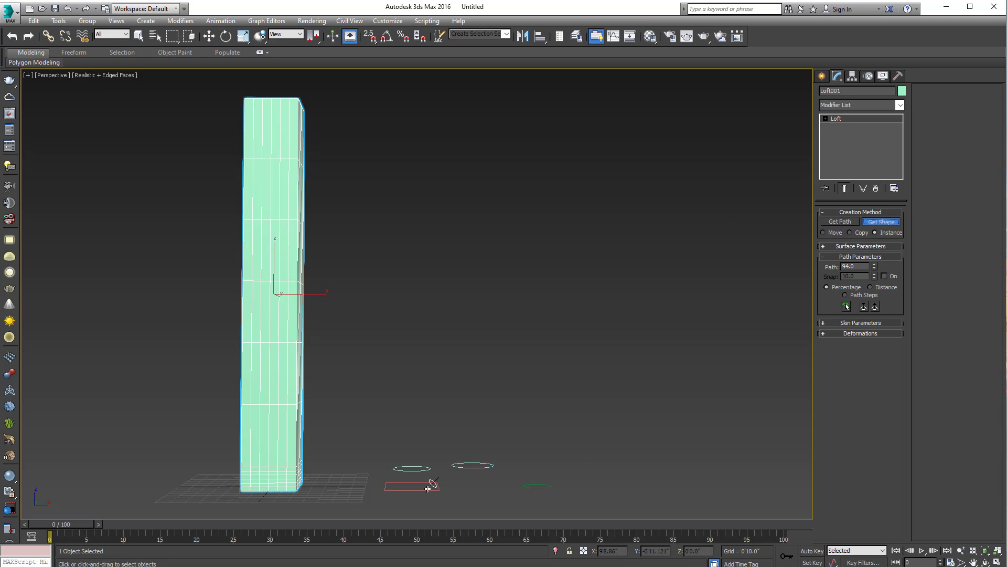
right_click(496, 483)
middle_click_drag(451, 399, 438, 386, "alt")
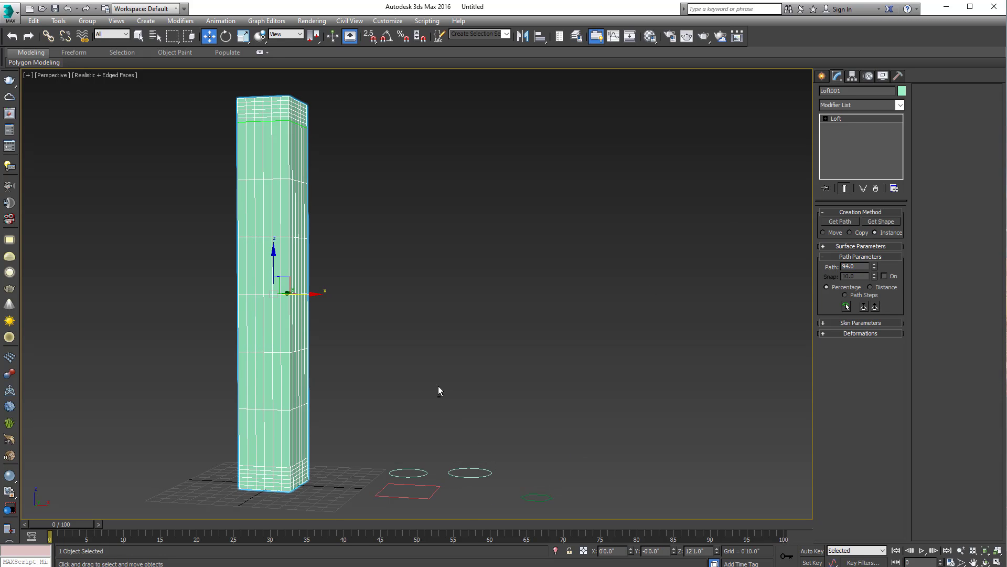
left_click(395, 336)
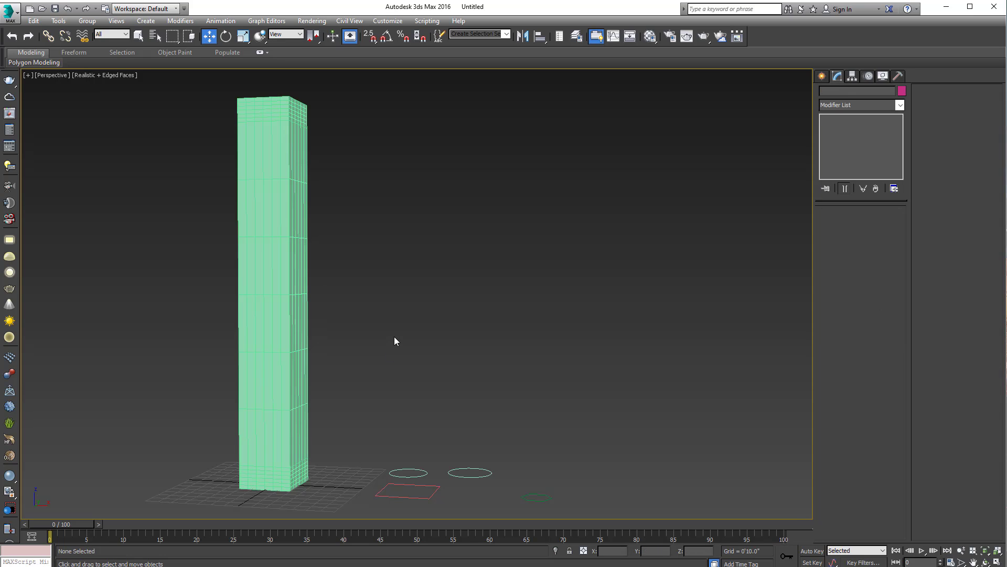
left_click(306, 335)
middle_click_drag(303, 333, 323, 359)
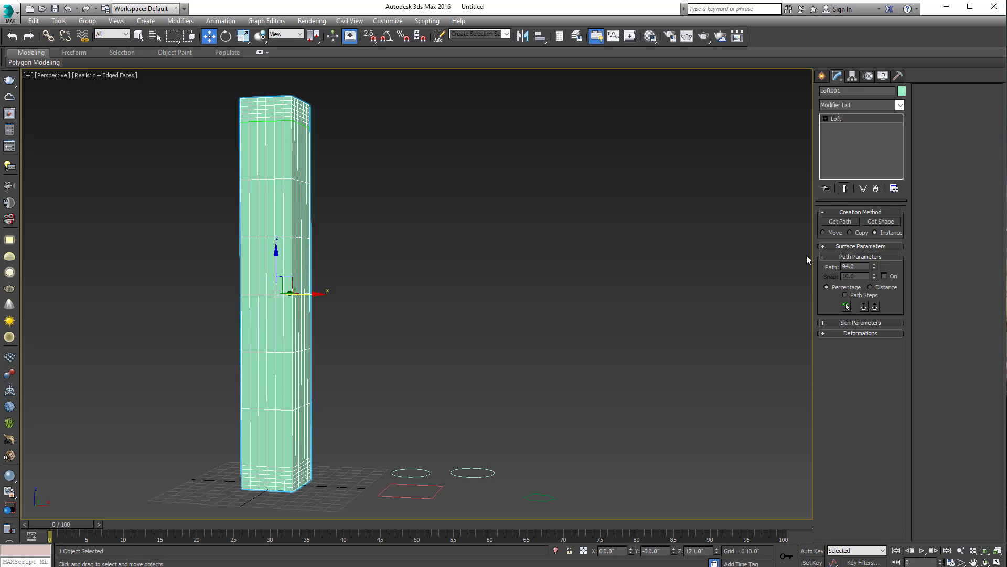
Add the circle as a loft section at path position 8 and orbit to inspect the round shaft.
double_click(861, 267)
type("8")
key("Return")
left_click(891, 221)
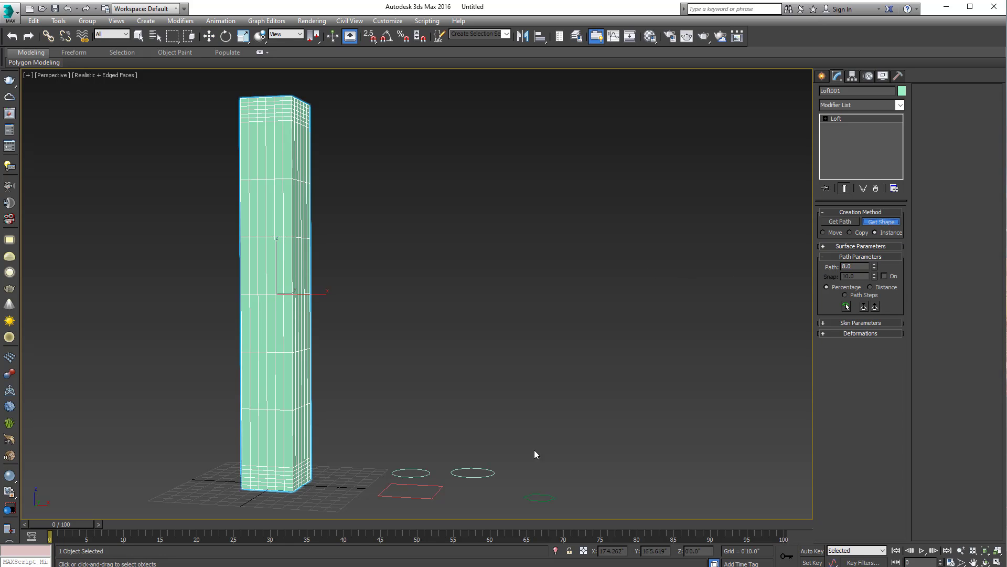
left_click(421, 468)
mouse_move(427, 466)
middle_mouse_down("alt")
mouse_move(442, 430)
mouse_move(458, 435)
middle_mouse_up("alt")
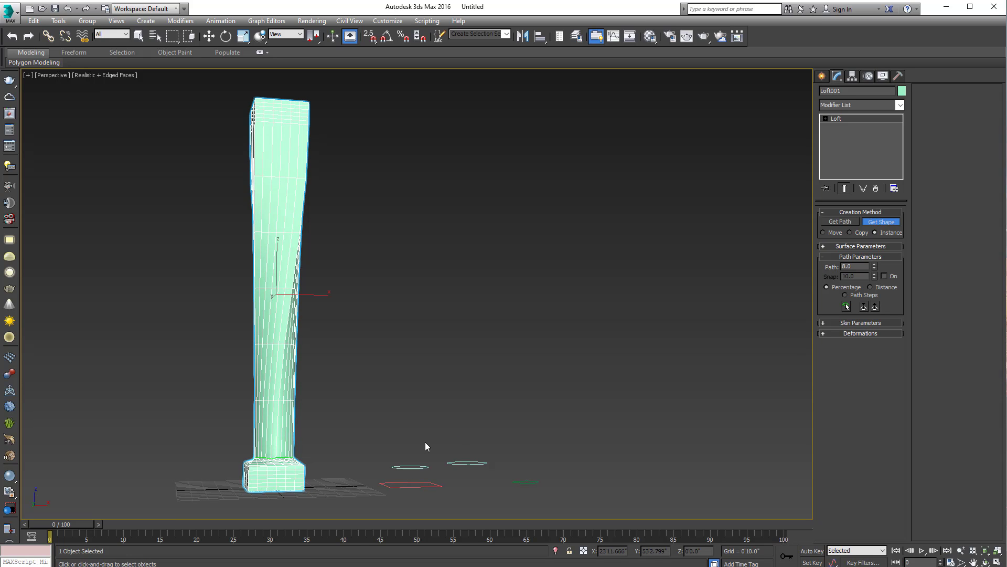
middle_click_drag(467, 381, 457, 381, "alt")
middle_click_drag(457, 395, 463, 398)
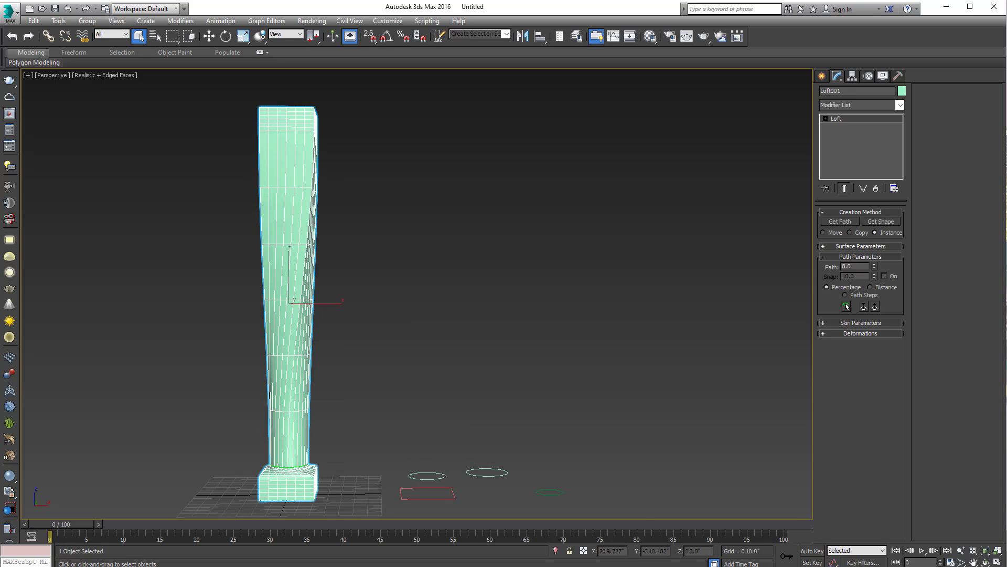
Compute 94 − 2 in Calculator and set the loft path position to 92.
key("alt+Tab")
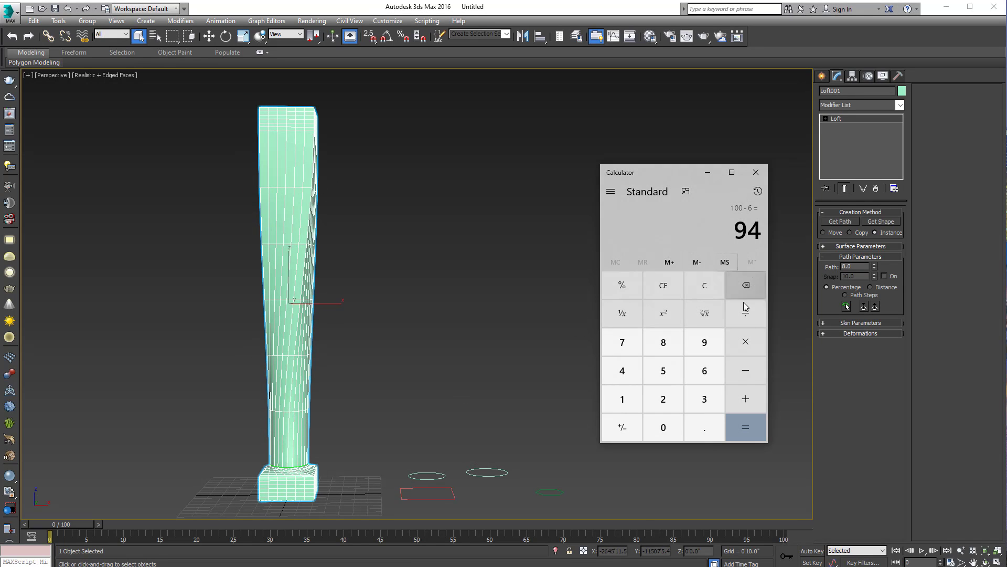
left_click(745, 370)
left_click(664, 399)
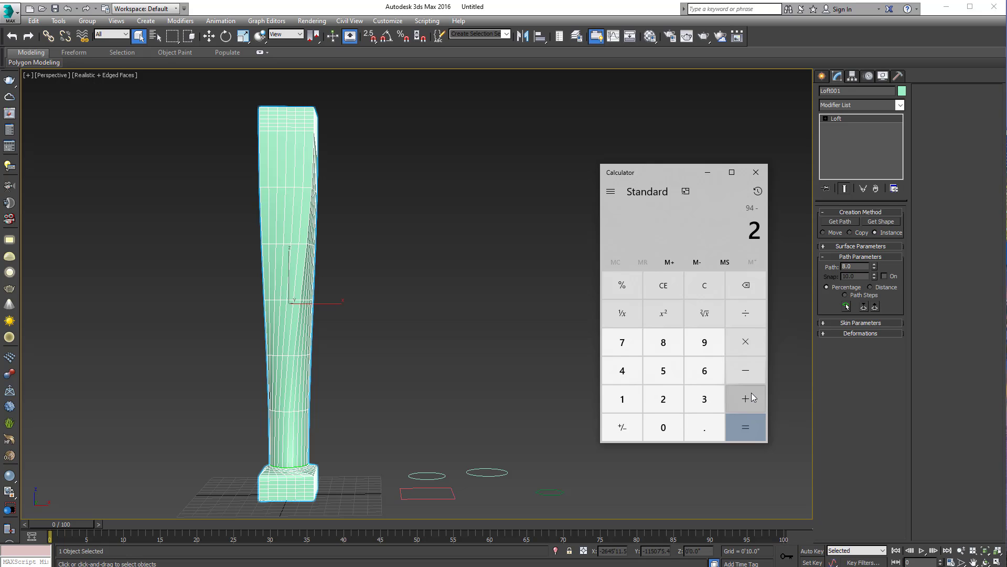
left_click(749, 428)
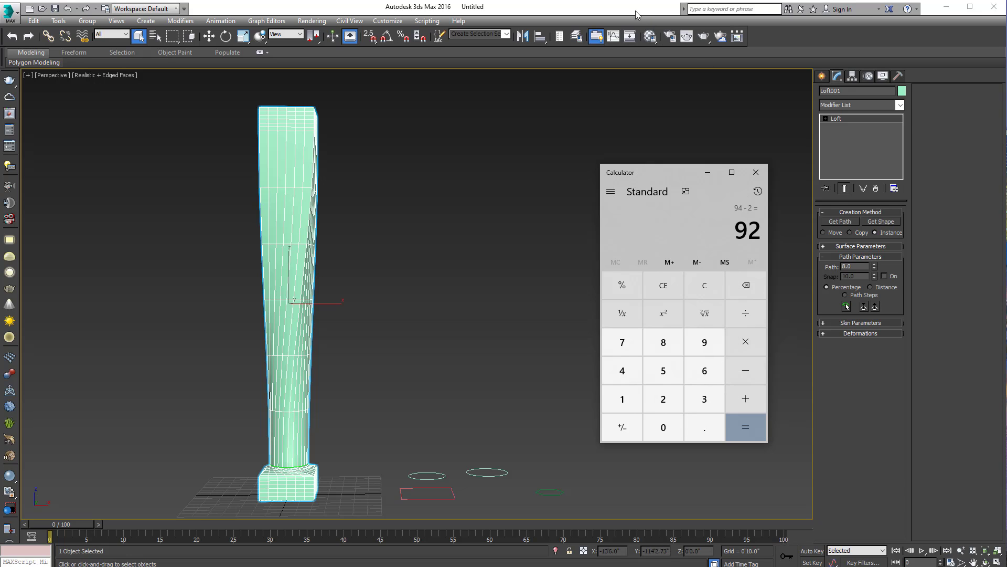
key("alt+Tab")
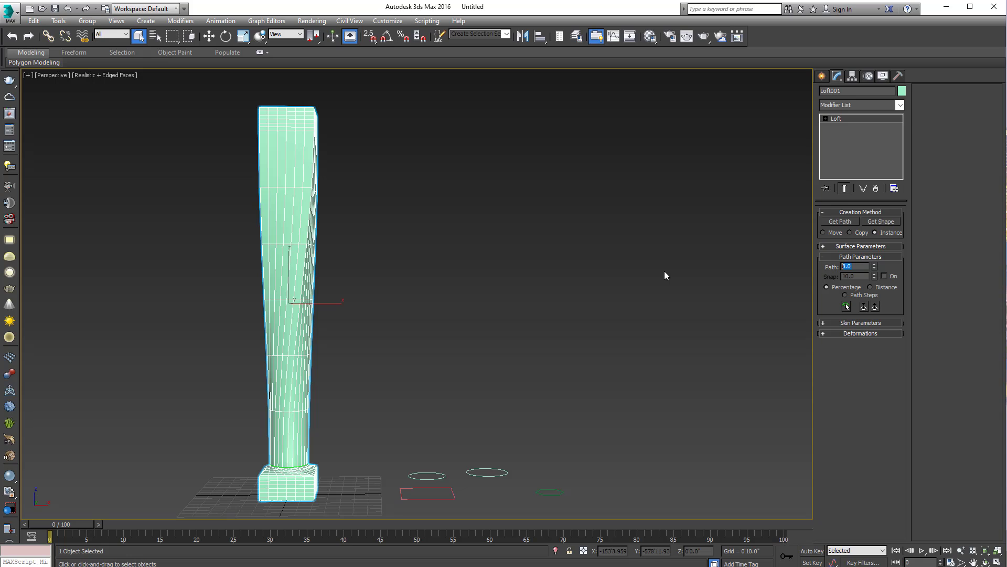
type("2")
key("Return")
left_click(870, 224)
left_click(441, 472)
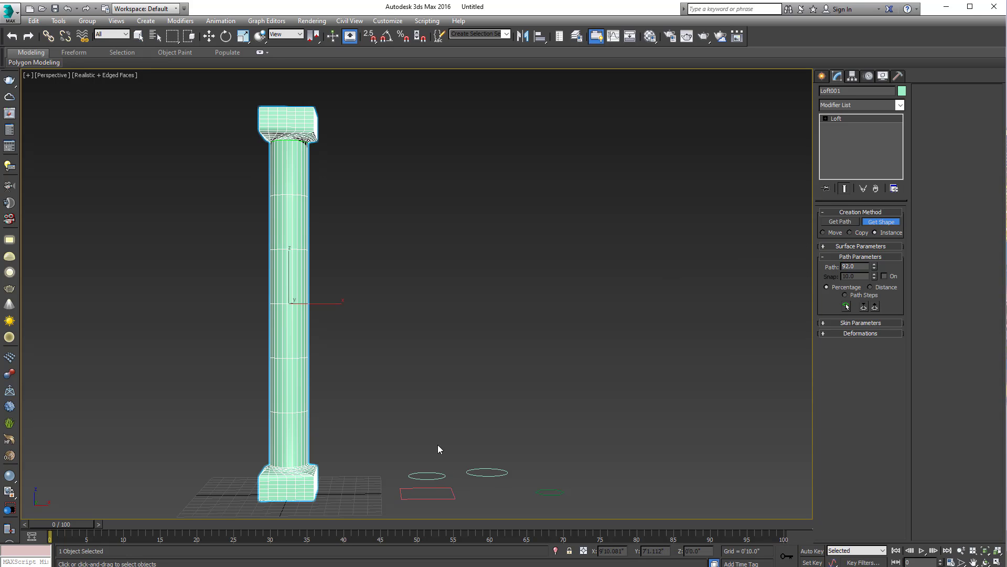
key("w")
middle_click_drag(464, 380, 461, 373, "alt")
left_click(462, 374)
key("F3")
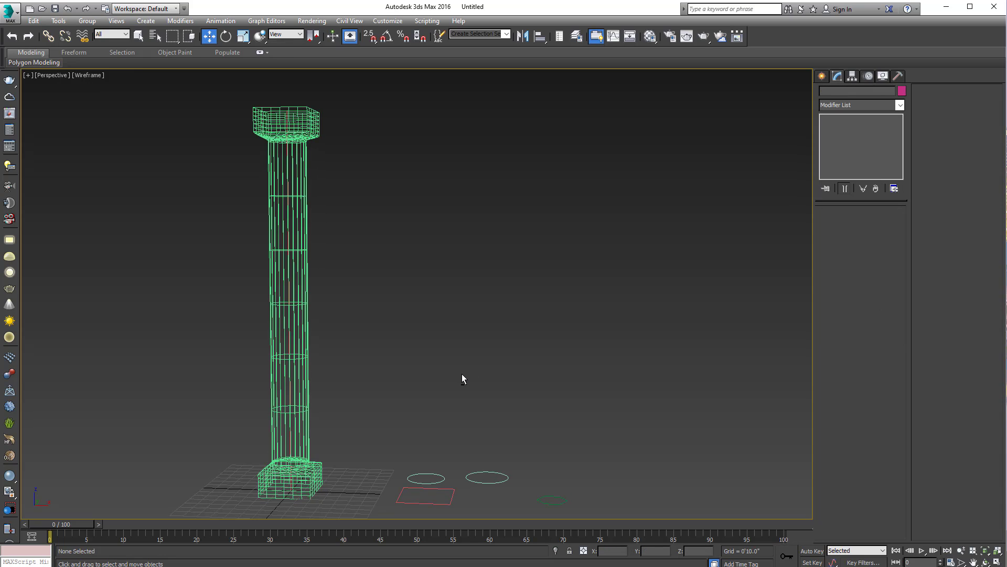
key("F3")
key("F4")
key("F4")
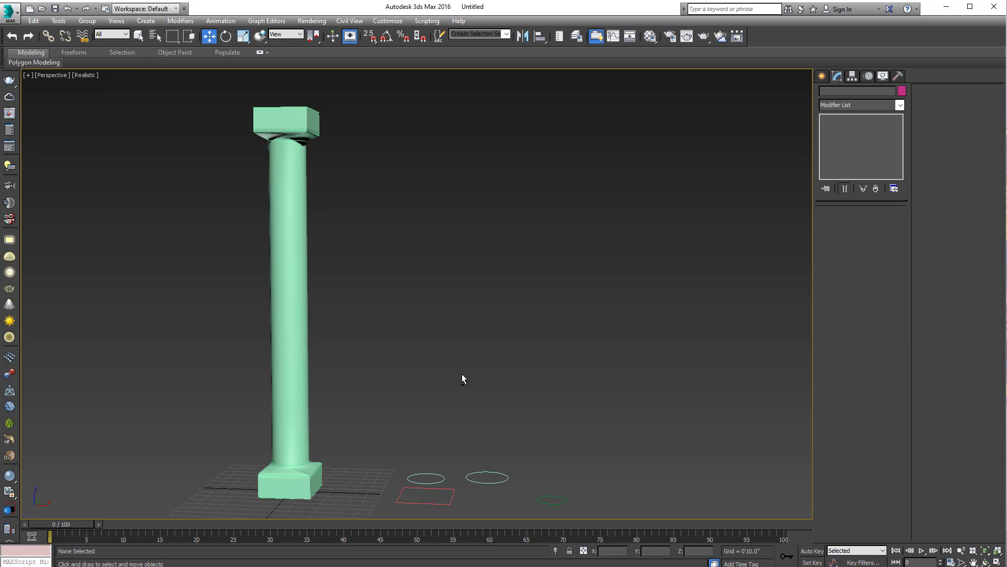
mouse_move(457, 404)
middle_mouse_down("alt")
mouse_move(501, 381)
mouse_move(475, 373)
mouse_move(451, 338)
mouse_move(448, 365)
mouse_move(335, 466)
middle_mouse_up("alt")
scroll(336, 466, "up", 4)
middle_click_drag(430, 370, 412, 367, "alt")
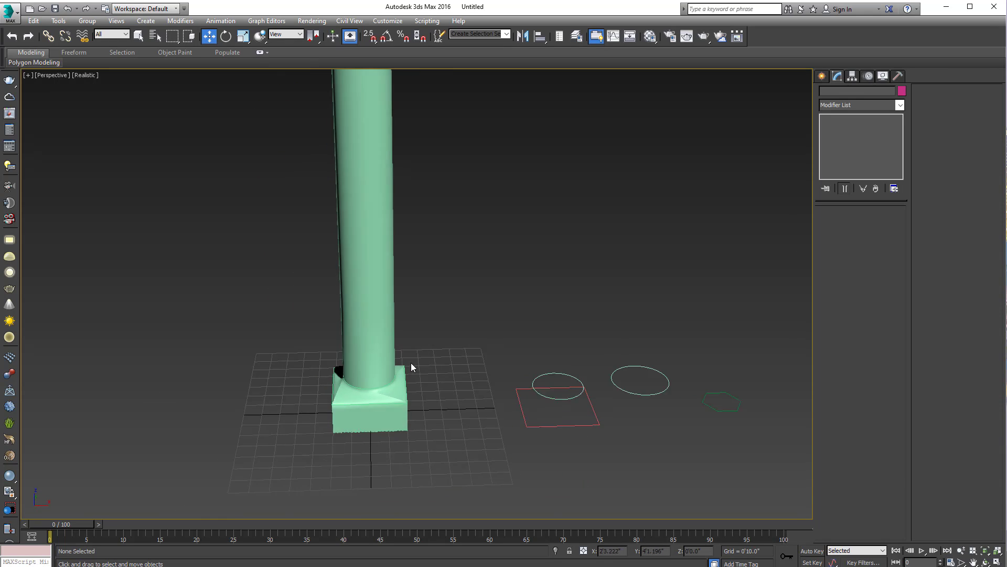
scroll(410, 365, "up", 2)
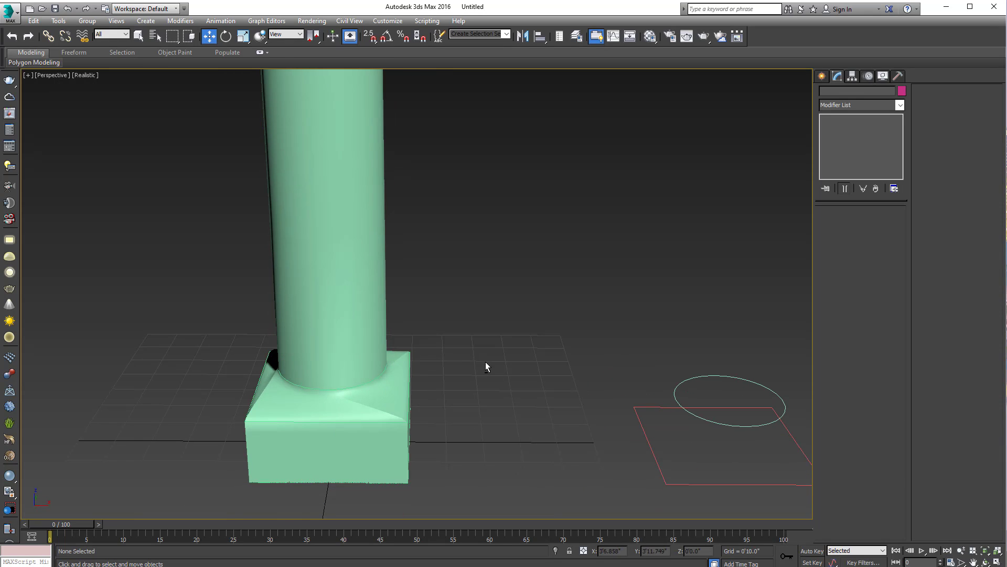
scroll(486, 361, "down", 1)
scroll(473, 351, "down", 2)
scroll(446, 362, "down", 2)
scroll(425, 374, "down", 2)
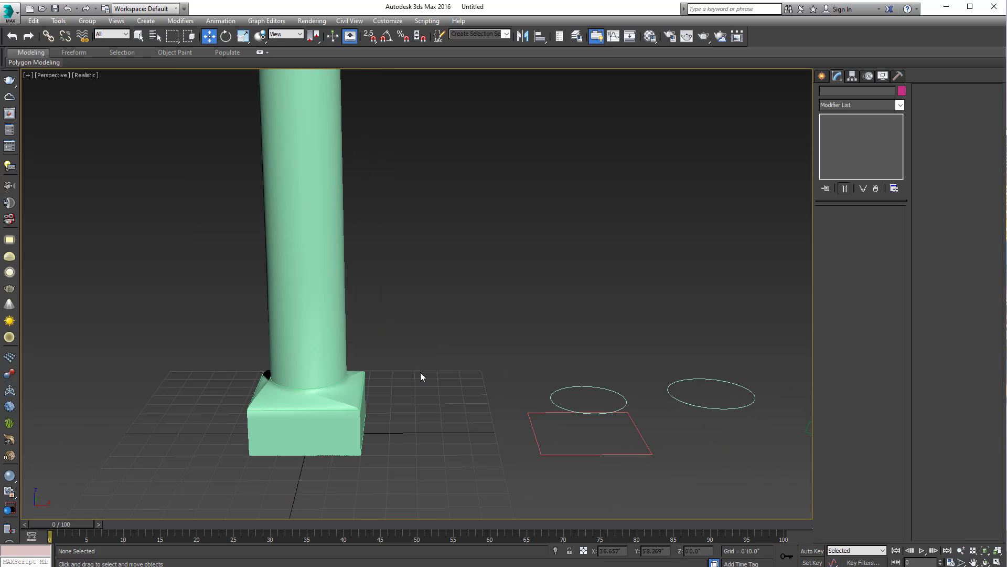
middle_click_drag(420, 372, 396, 376)
key("F3")
key("F3")
key("F4")
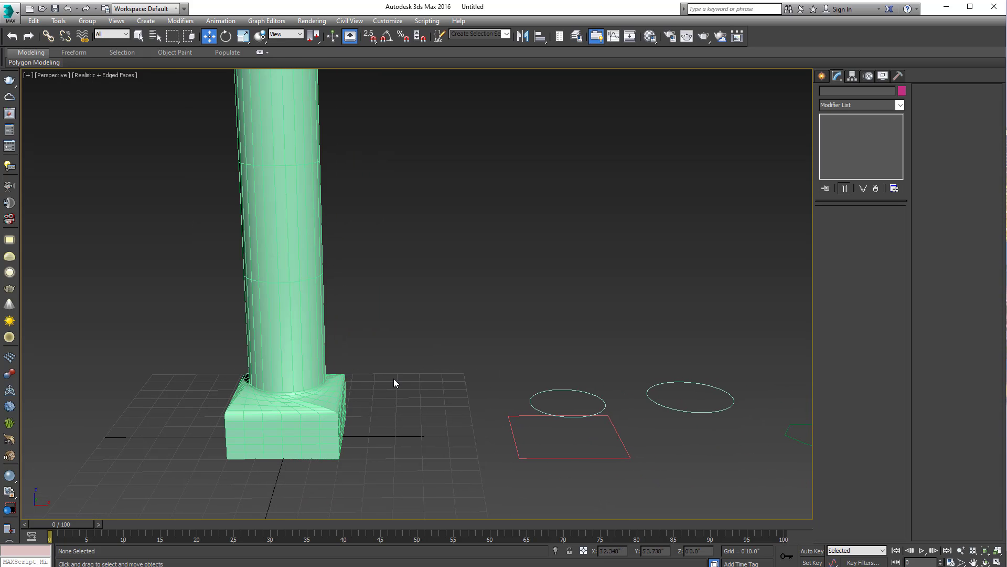
left_click(570, 391)
Add an Edit Spline modifier to the left circle.
middle_click_drag(676, 247, 652, 249)
key("q")
left_click(832, 108)
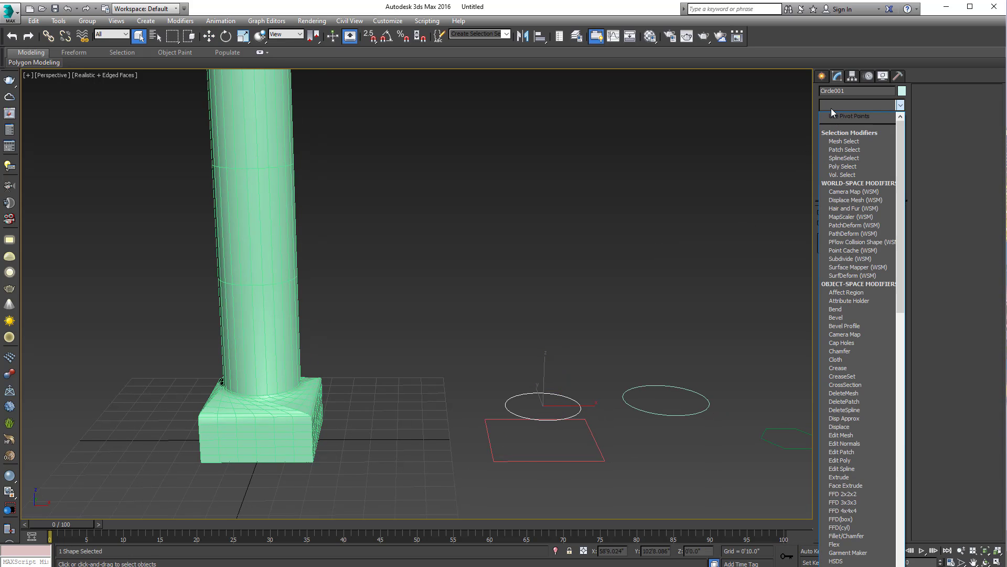
key("e")
left_click(842, 150)
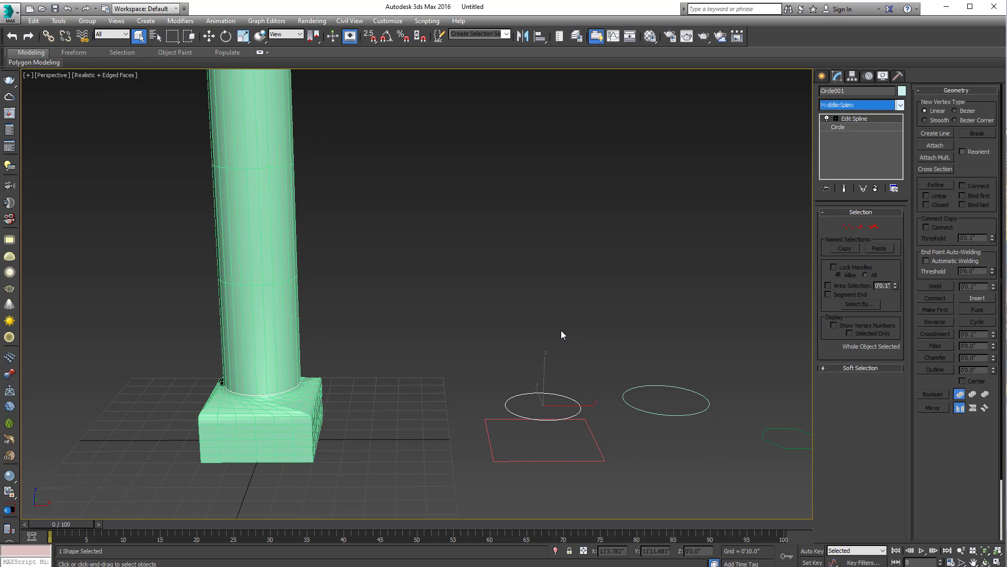
Rotate the circle's spline about Z at Spline sub-object level.
left_click(874, 226)
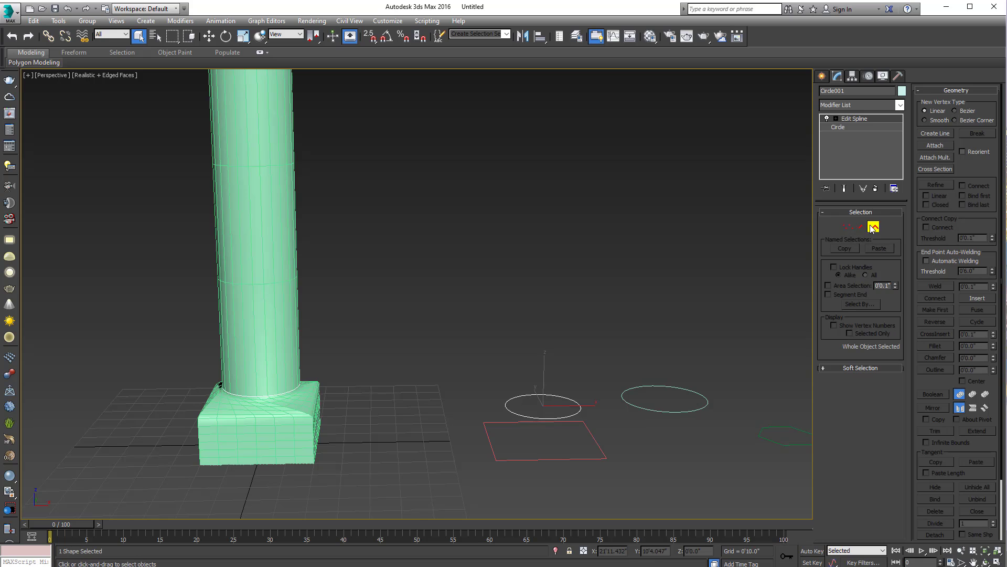
left_click(564, 399)
key("e")
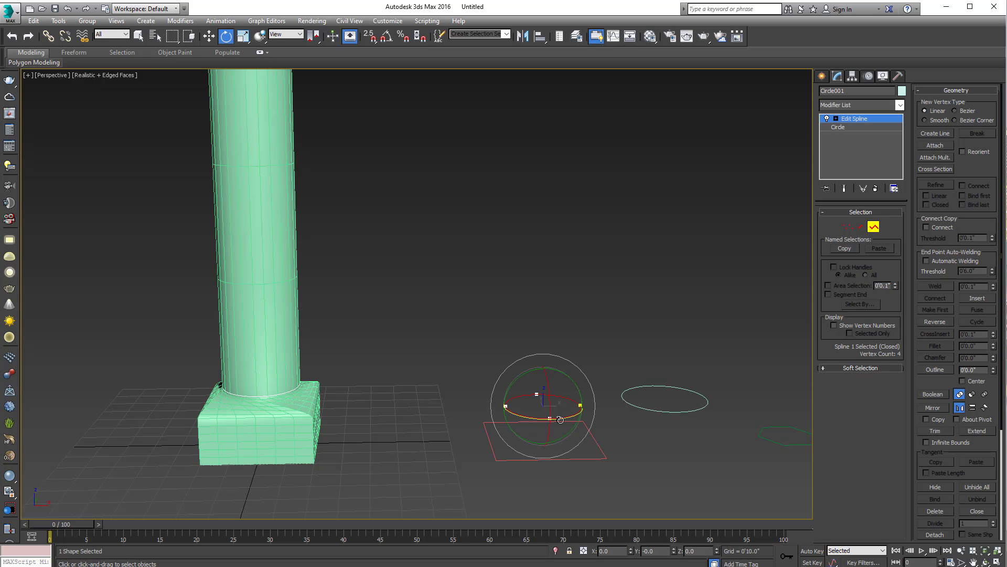
left_click_drag(561, 419, 607, 415)
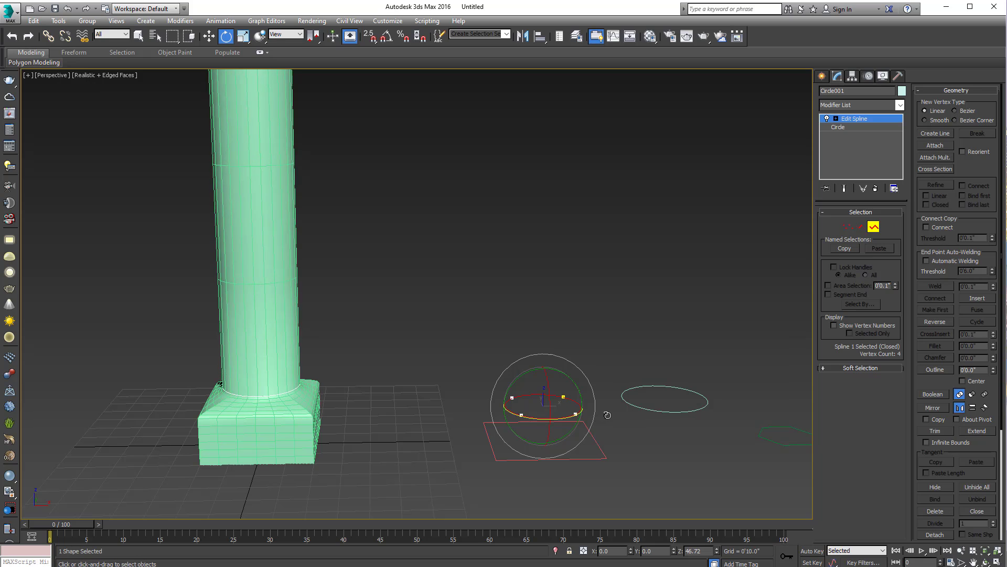
key("q")
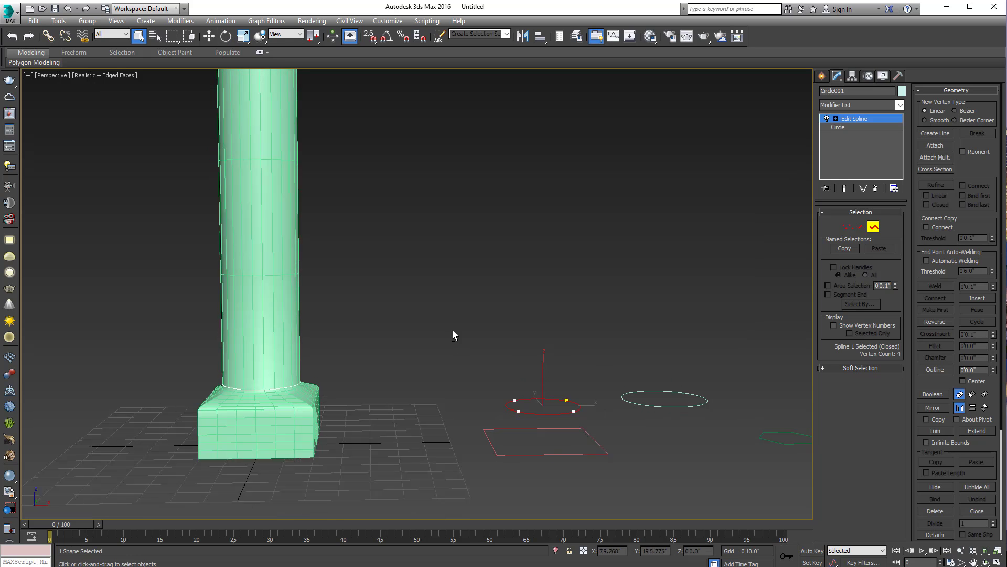
Deselect the circle and reframe the view on the column base.
scroll(456, 472, "down", 3)
scroll(456, 462, "down", 2)
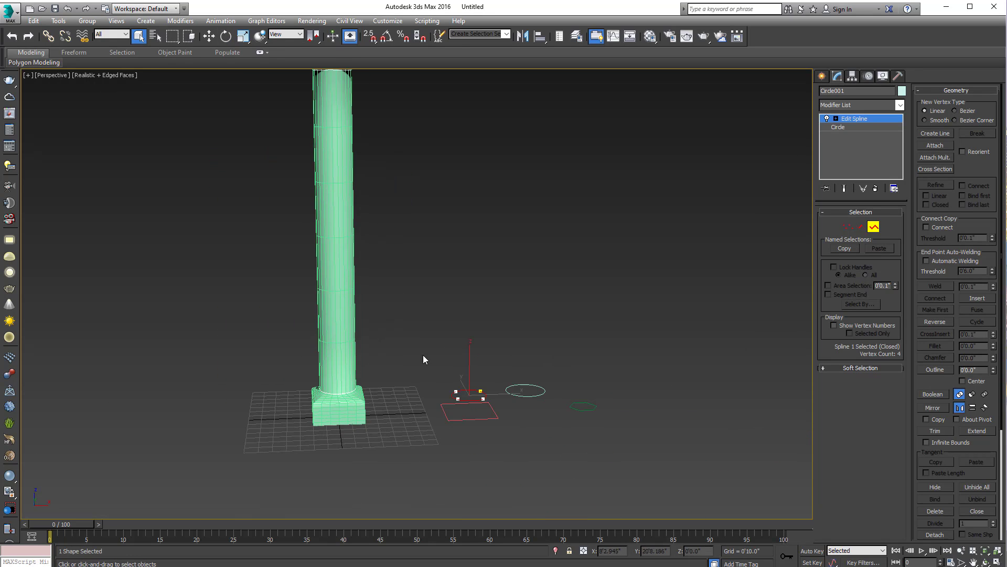
scroll(425, 360, "up", 1)
scroll(425, 338, "up", 2)
scroll(470, 329, "up", 1)
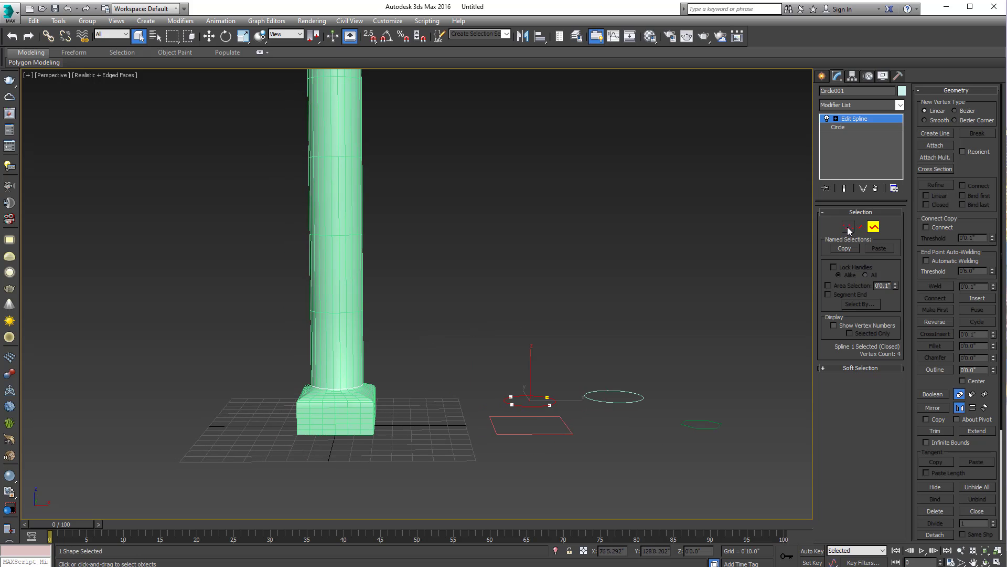
left_click(749, 262)
scroll(556, 330, "up", 2)
middle_click_drag(538, 334, 543, 354)
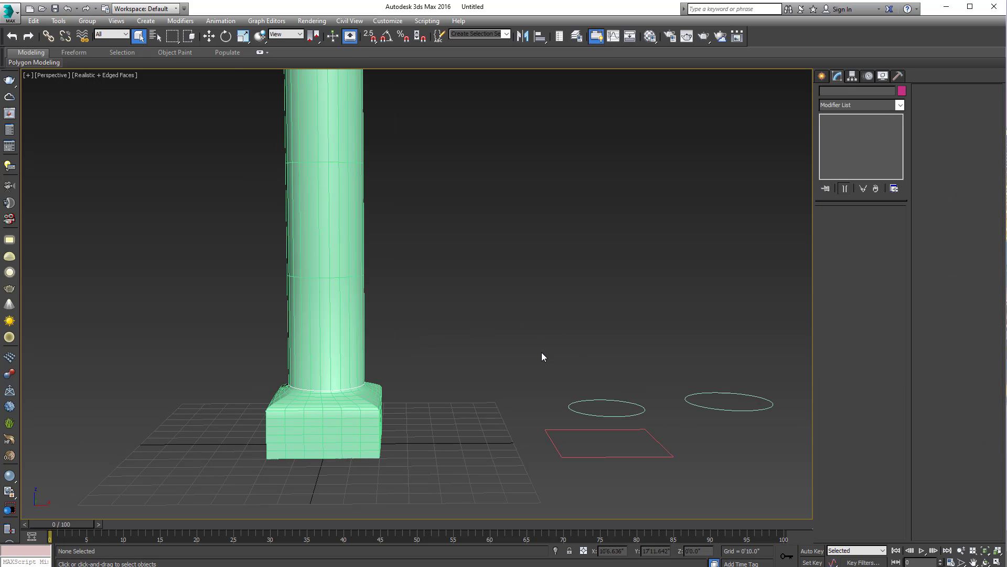
Add the ellipse as a loft cross-section at path position 10.
left_click(358, 399)
scroll(358, 409, "up", 1)
scroll(361, 430, "up", 2)
scroll(362, 449, "up", 1)
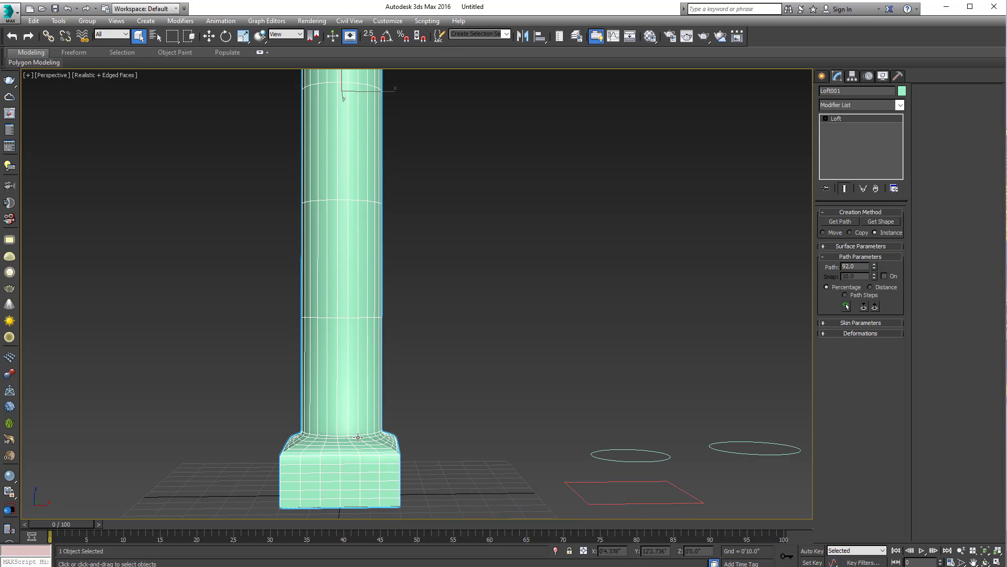
middle_click_drag(358, 437, 351, 431)
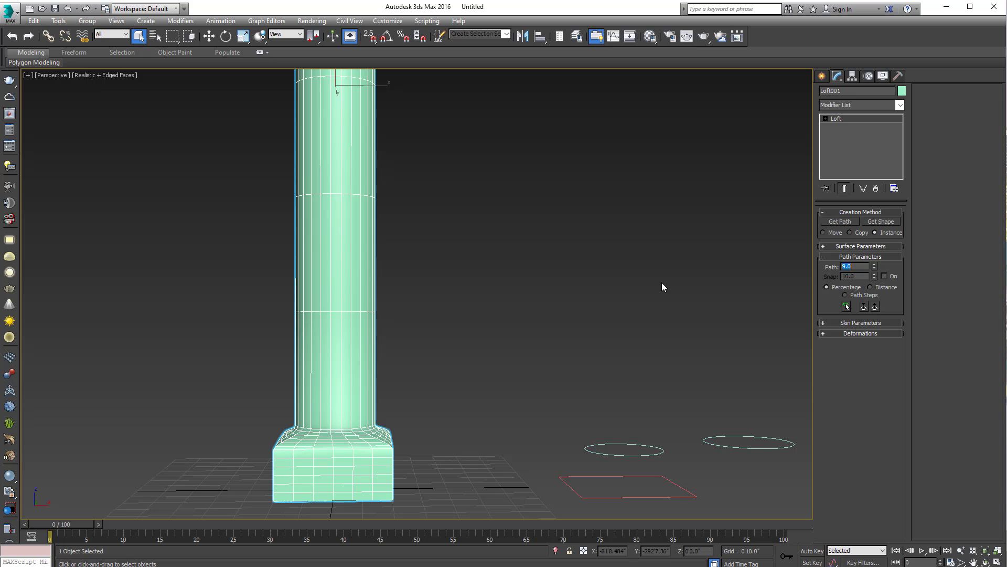
left_click(867, 220)
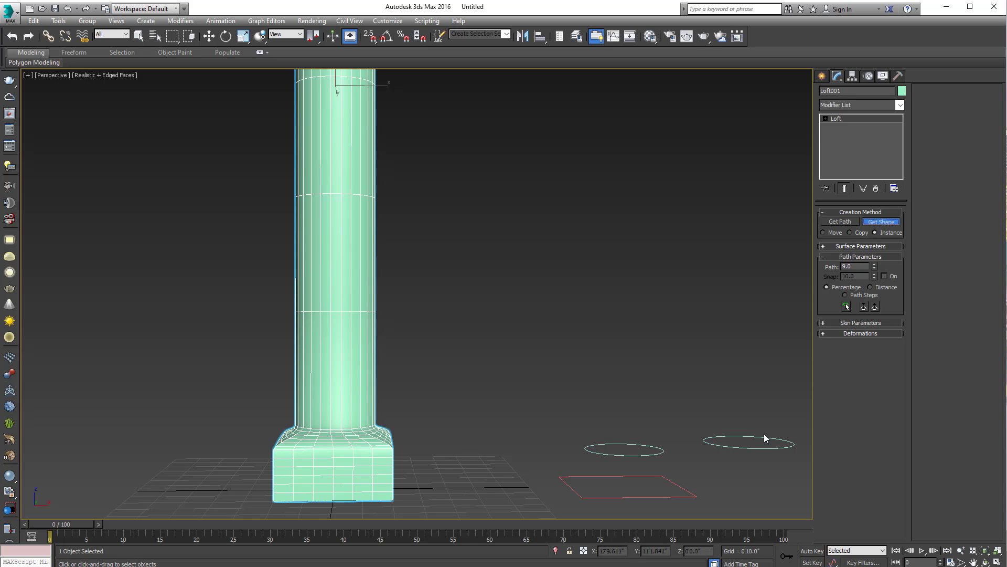
left_click(764, 436)
mouse_move(652, 452)
middle_mouse_down("alt")
mouse_move(625, 423)
mouse_move(639, 440)
mouse_move(542, 411)
mouse_move(779, 366)
middle_mouse_up("alt")
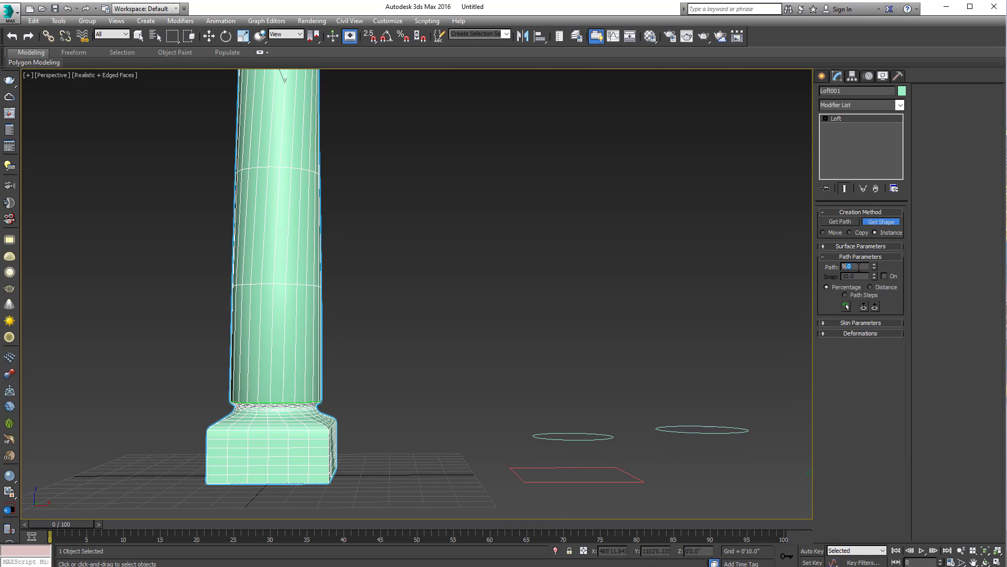
type("10")
key("Return")
left_click(591, 435)
Deselect the column, turn off Edged Faces, and reframe the view on the capital.
key("w")
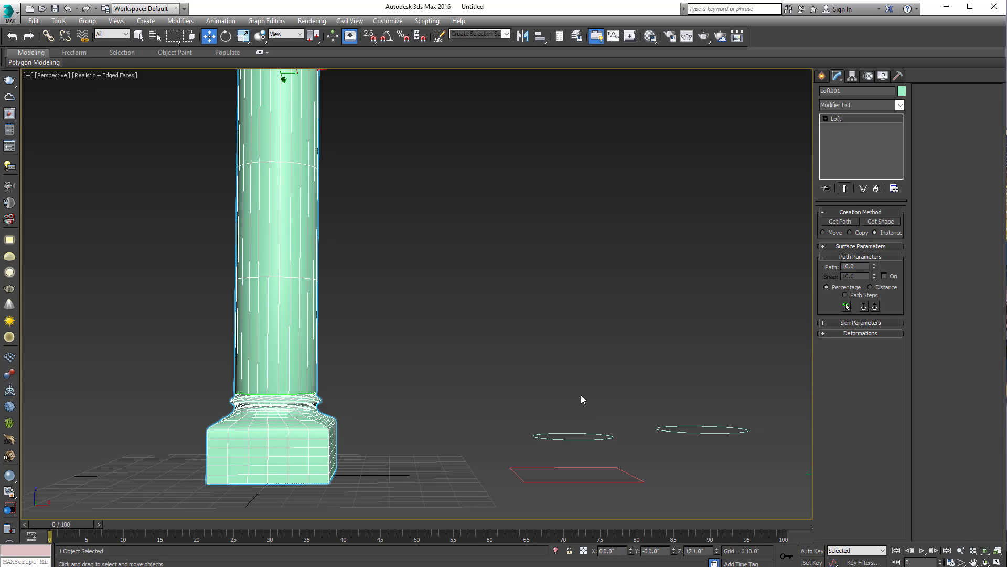
left_click(557, 376)
key("F4")
mouse_move(480, 378)
middle_mouse_down("alt")
mouse_move(482, 395)
mouse_move(488, 376)
mouse_move(383, 398)
middle_mouse_up("alt")
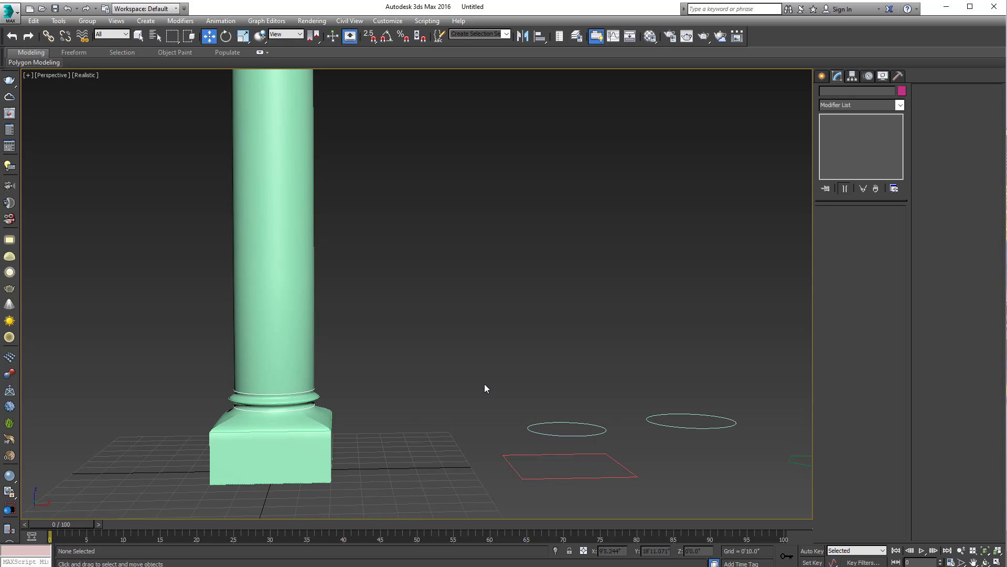
scroll(403, 364, "down", 3)
mouse_move(403, 364)
middle_mouse_down()
mouse_move(436, 380)
mouse_move(386, 357)
middle_mouse_up()
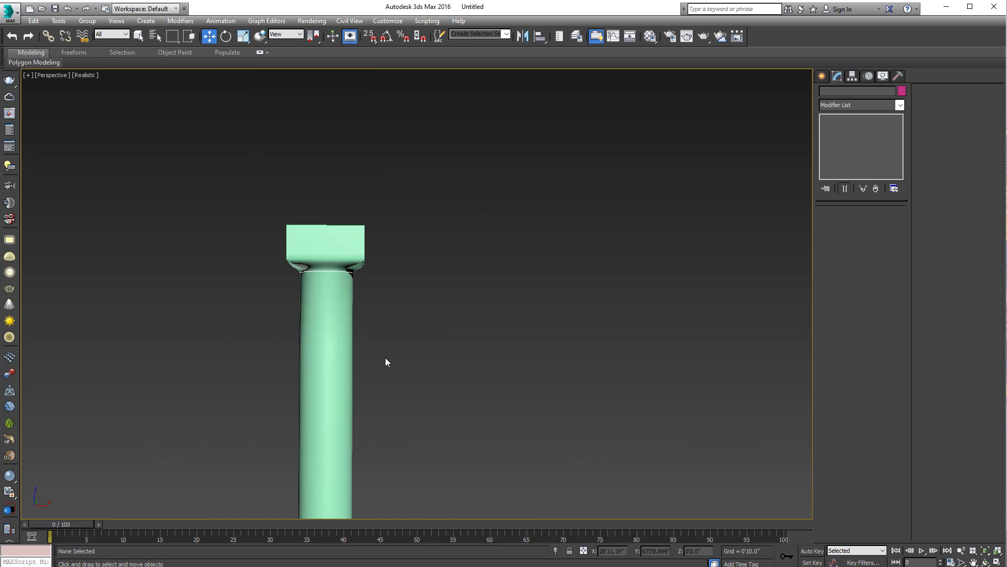
scroll(322, 309, "up", 3)
mouse_move(323, 313)
middle_mouse_down()
mouse_move(357, 335)
mouse_move(359, 321)
middle_mouse_up()
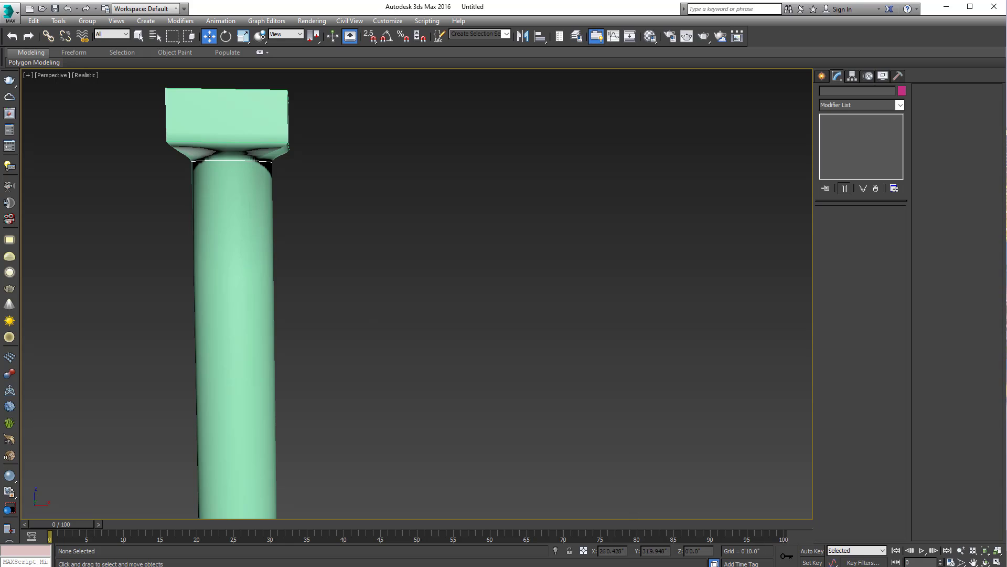
Select the loft column and frame the view for another cross-section.
key("alt+Tab")
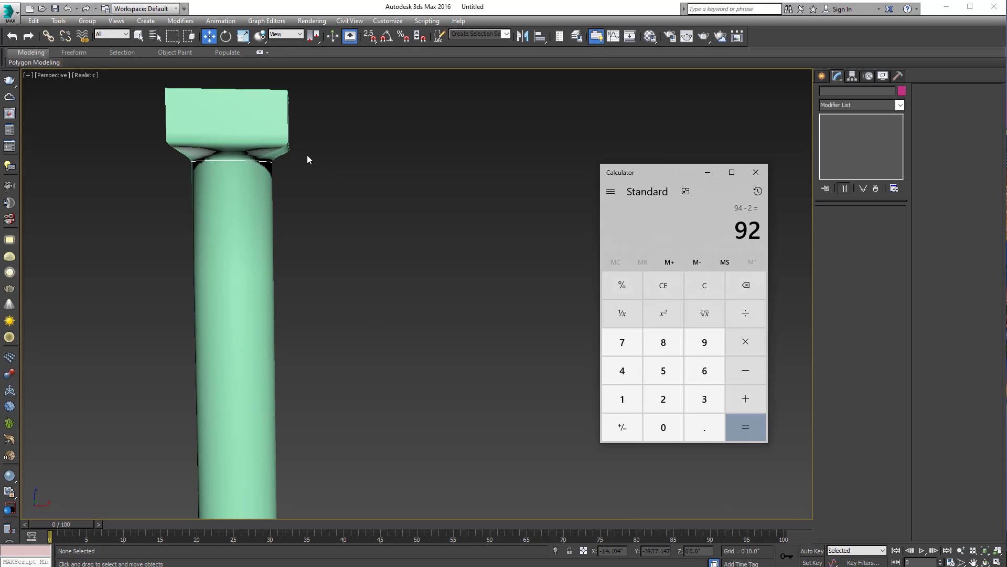
key("alt+Tab")
left_click(227, 240)
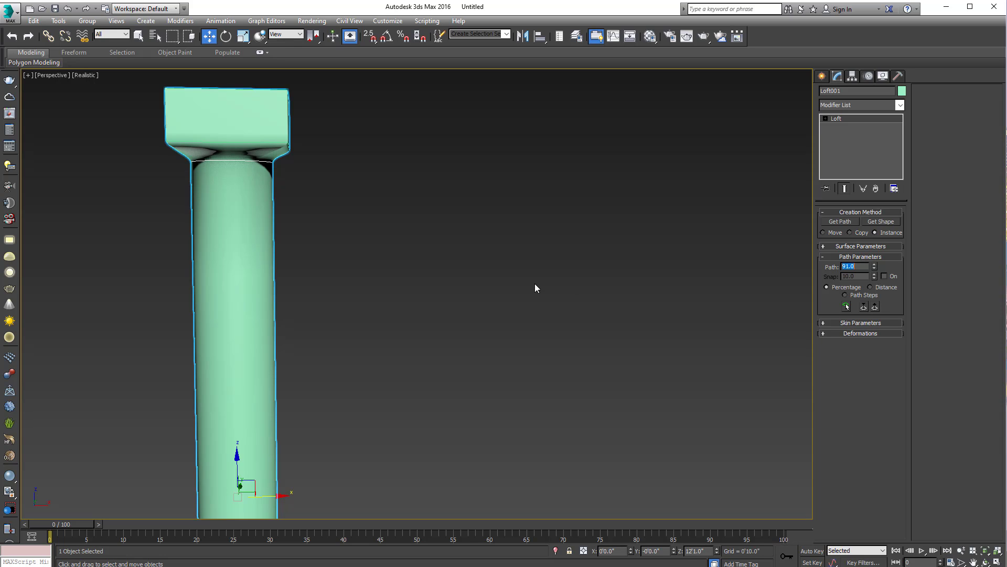
scroll(398, 284, "down", 5)
key("q")
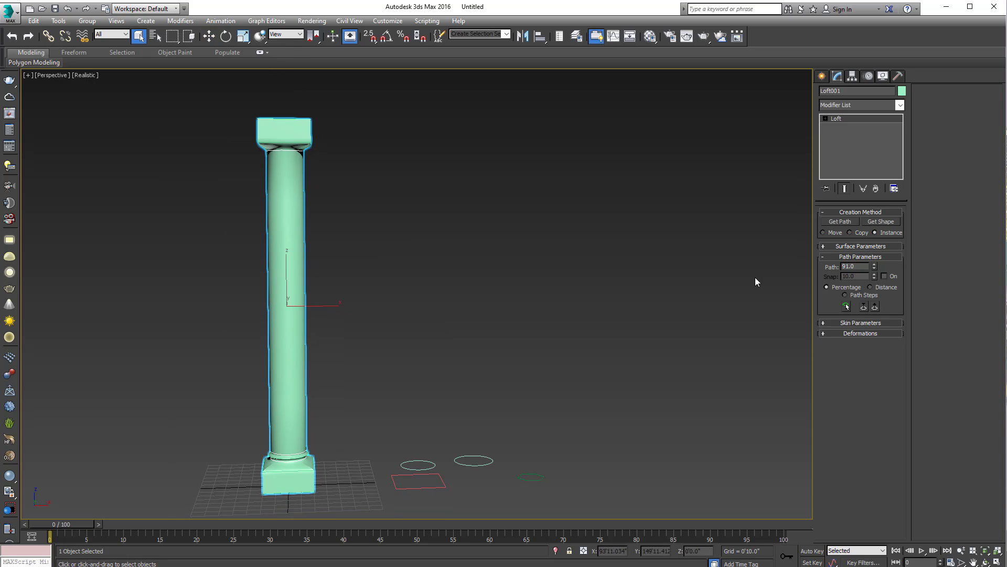
left_click(877, 222)
scroll(469, 372, "up", 2)
scroll(469, 348, "up", 3)
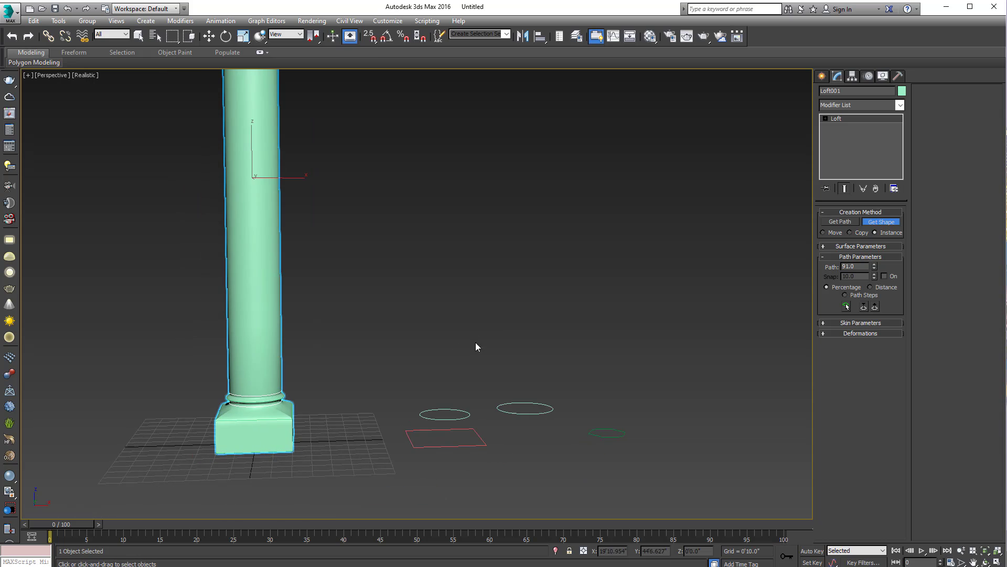
scroll(450, 371, "up", 1)
middle_click_drag(449, 378, 449, 384)
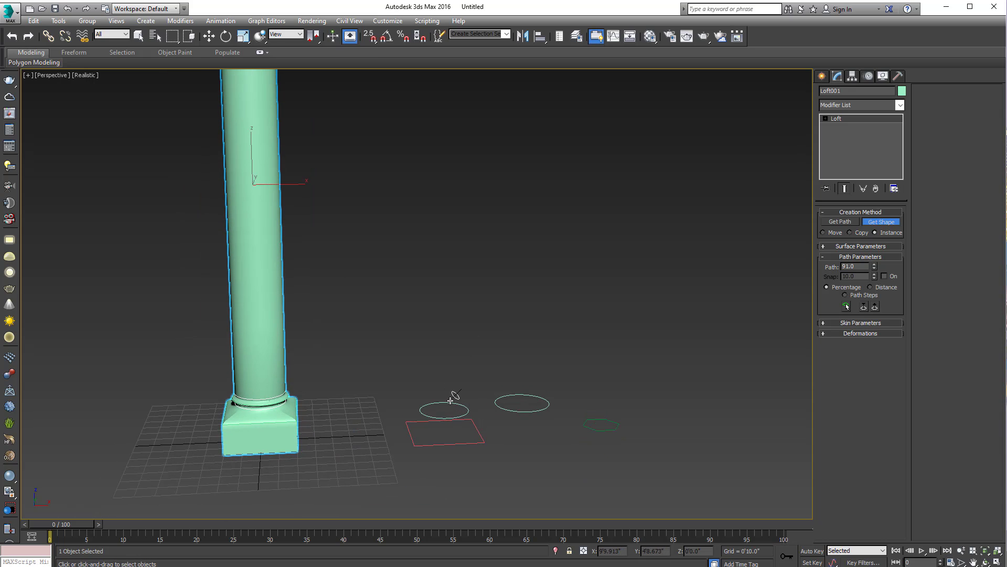
scroll(446, 401, "down", 2)
scroll(444, 403, "down", 2)
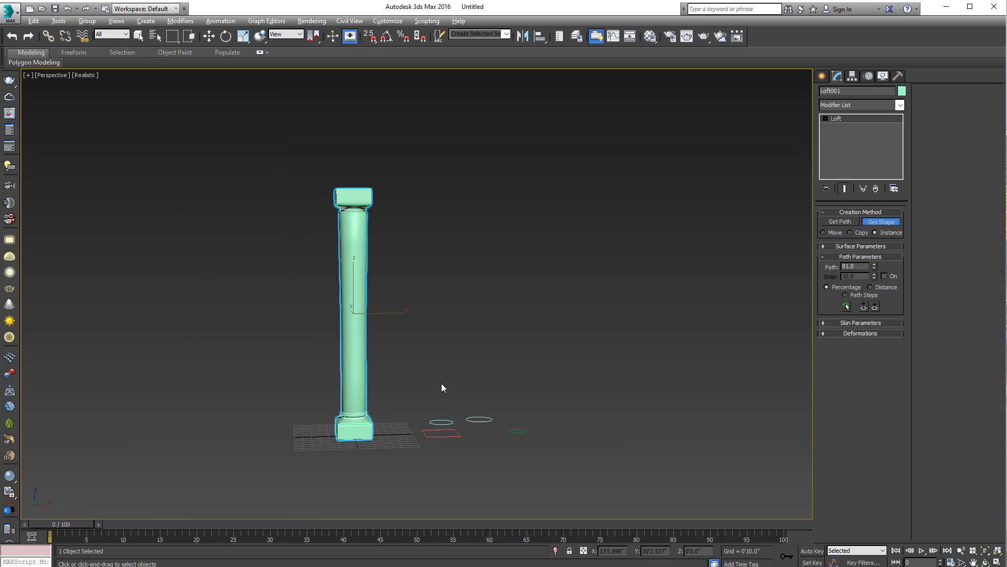
scroll(431, 381, "up", 3)
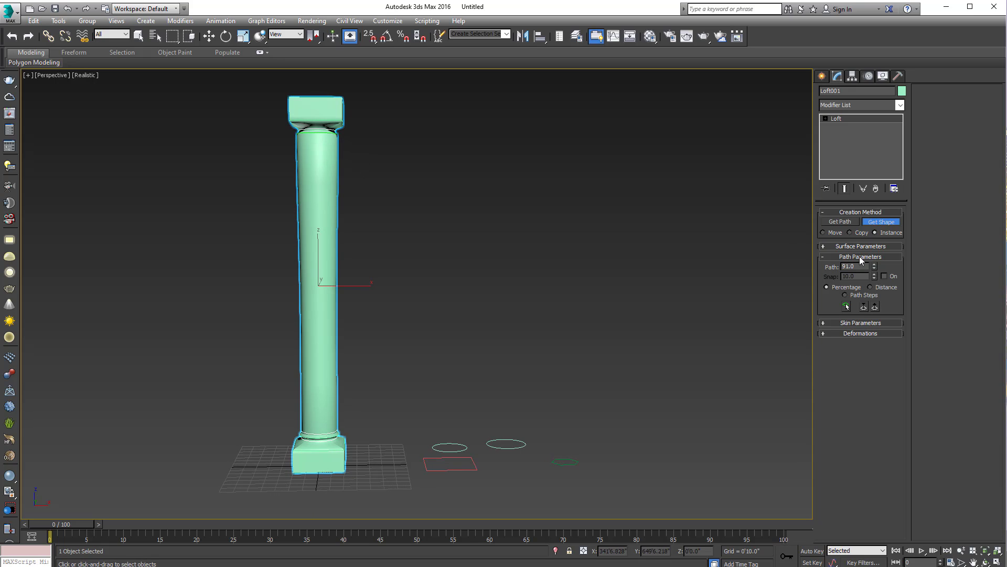
Add the circle at path 90.09 and switch the viewport to Shaded.
left_click(874, 268)
left_click(454, 444)
key("w")
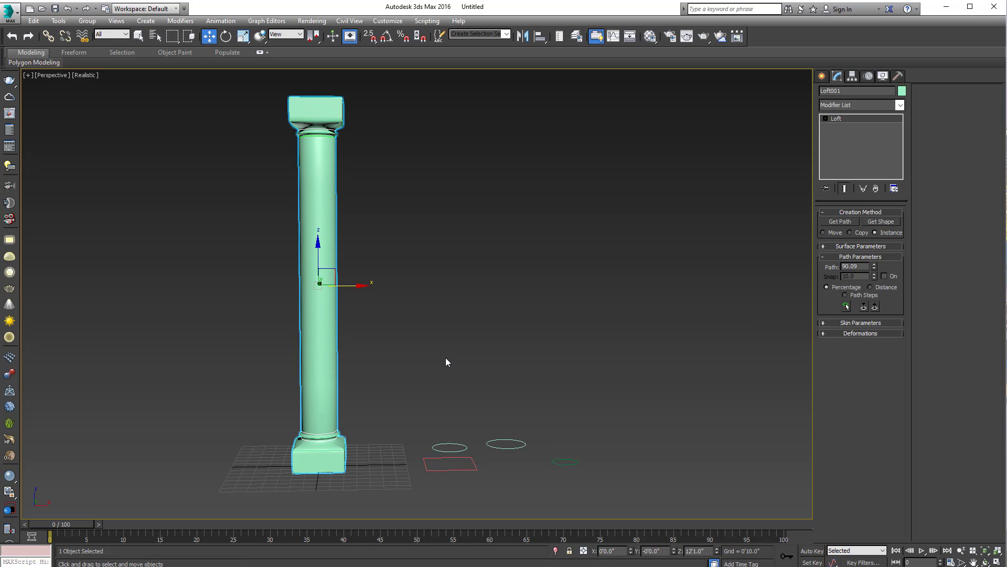
left_click(446, 357)
middle_click_drag(445, 347, 448, 333, "alt")
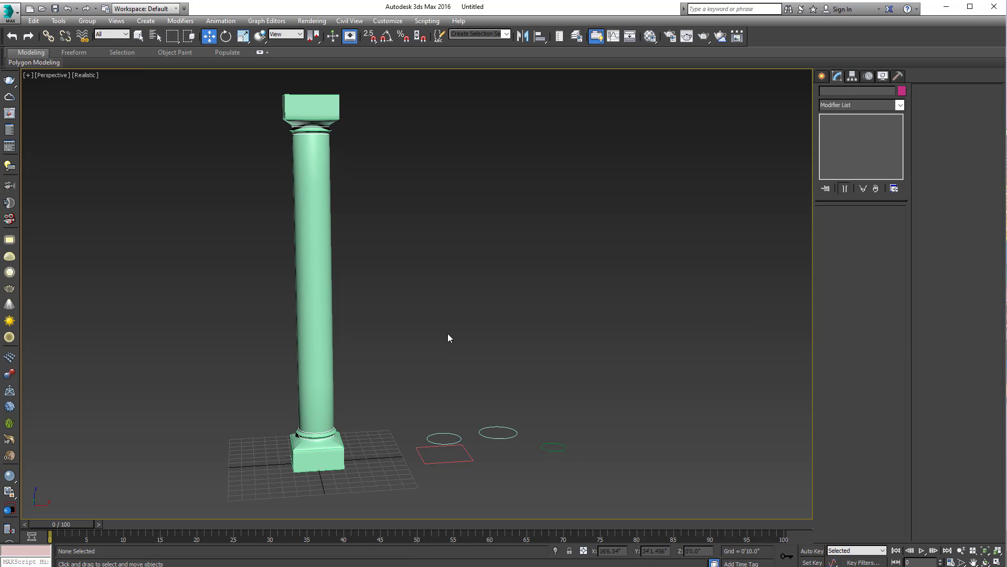
left_click(87, 75)
left_click(105, 98)
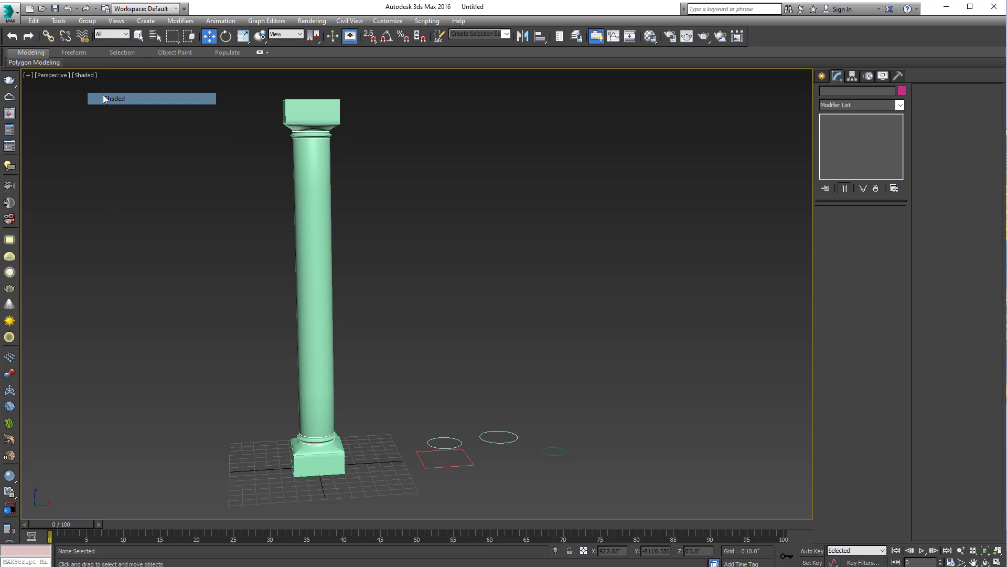
Assign the column a grey material with diffuse value 58 and specular level 18.
left_click(655, 34)
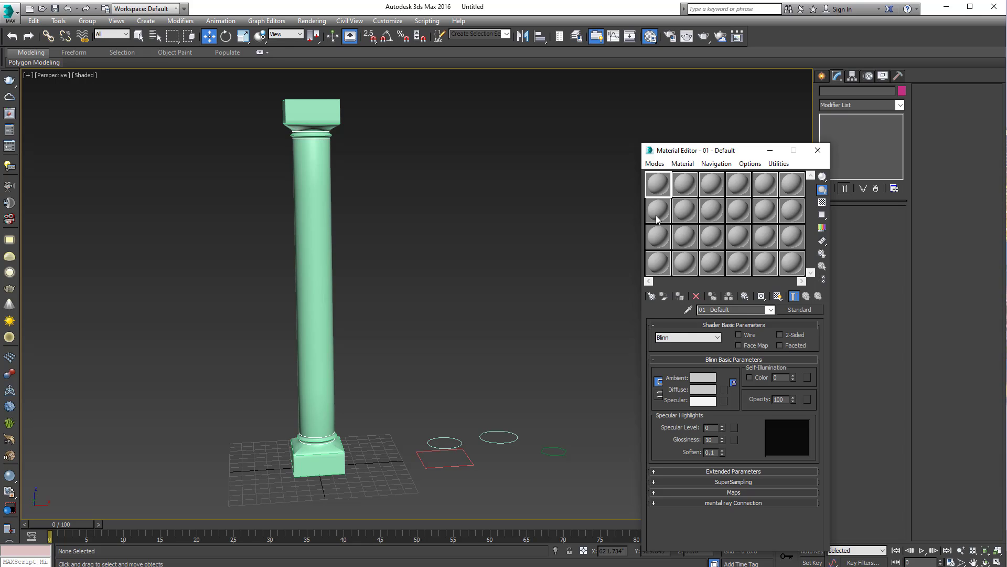
left_click(329, 219)
left_click(679, 295)
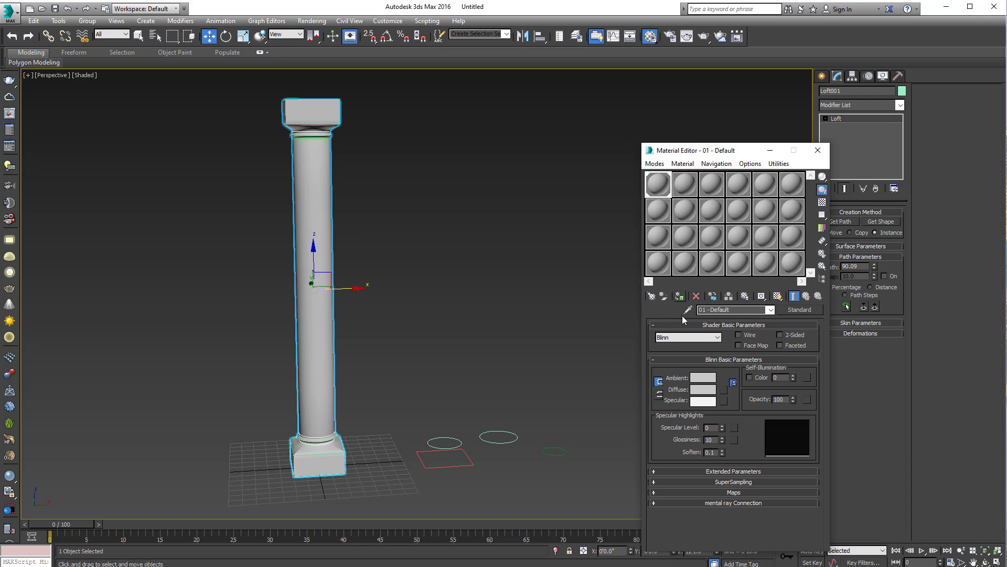
left_click(705, 388)
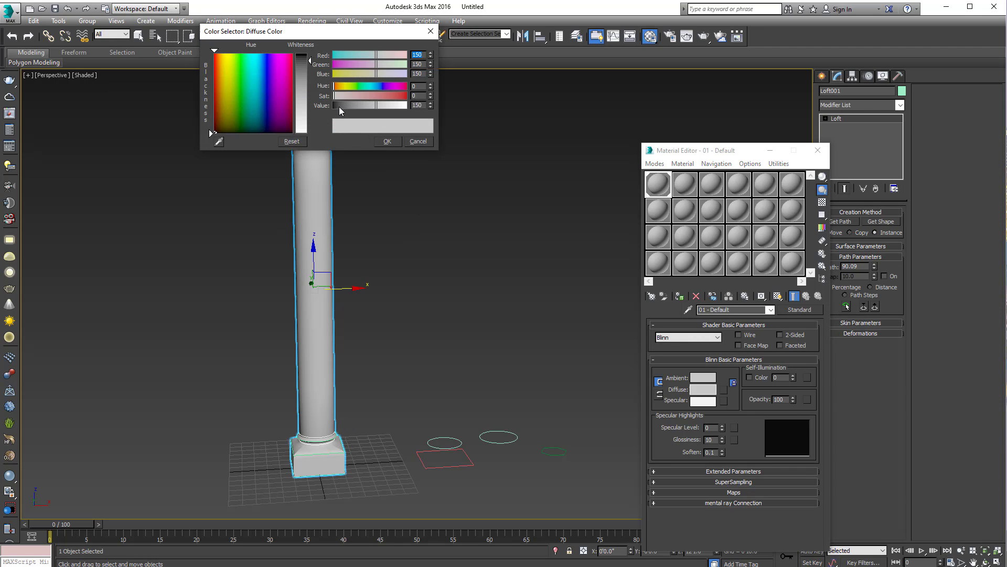
left_click(339, 106)
left_click(346, 106)
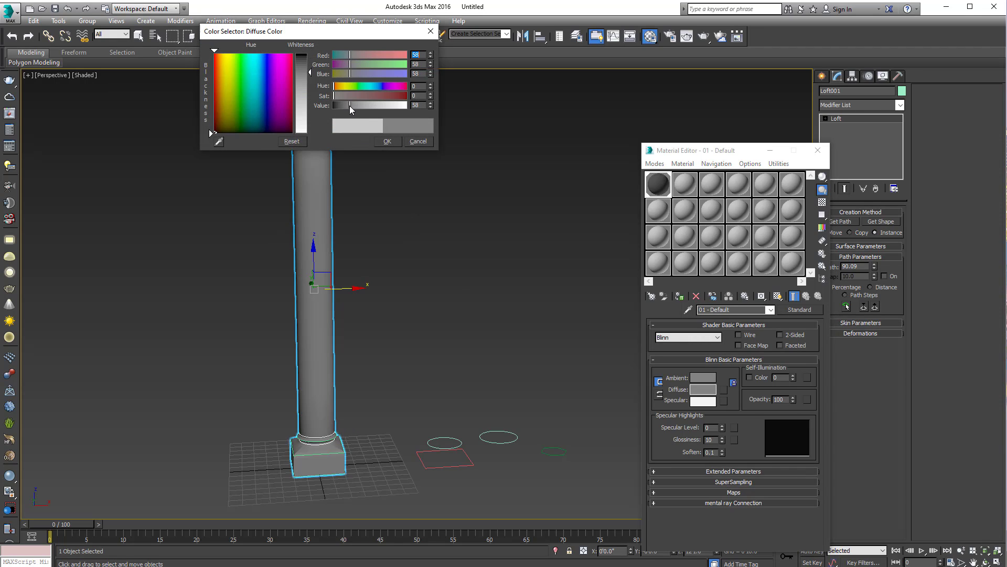
left_click(387, 141)
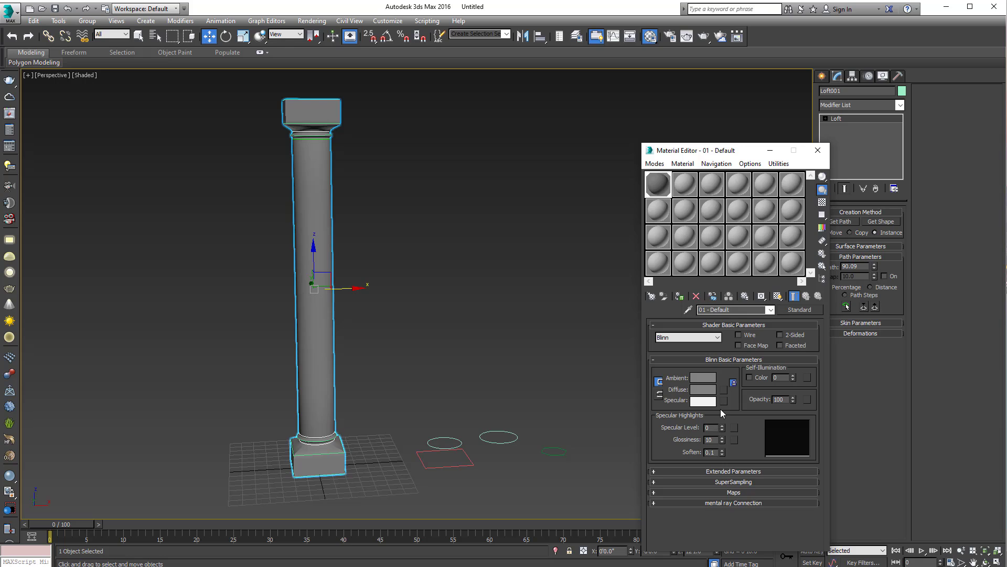
left_click_drag(722, 426, 723, 409)
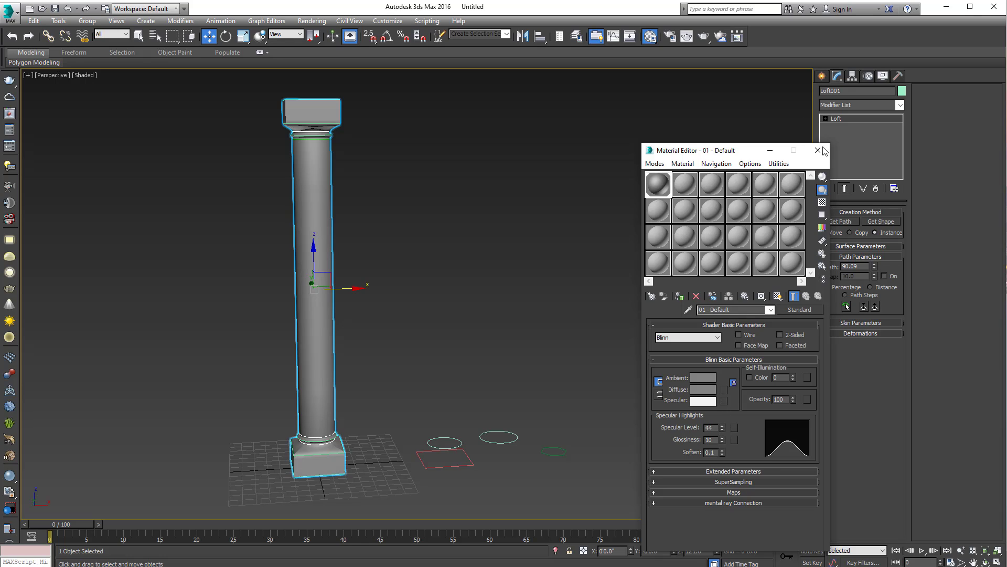
left_click_drag(723, 436, 722, 446)
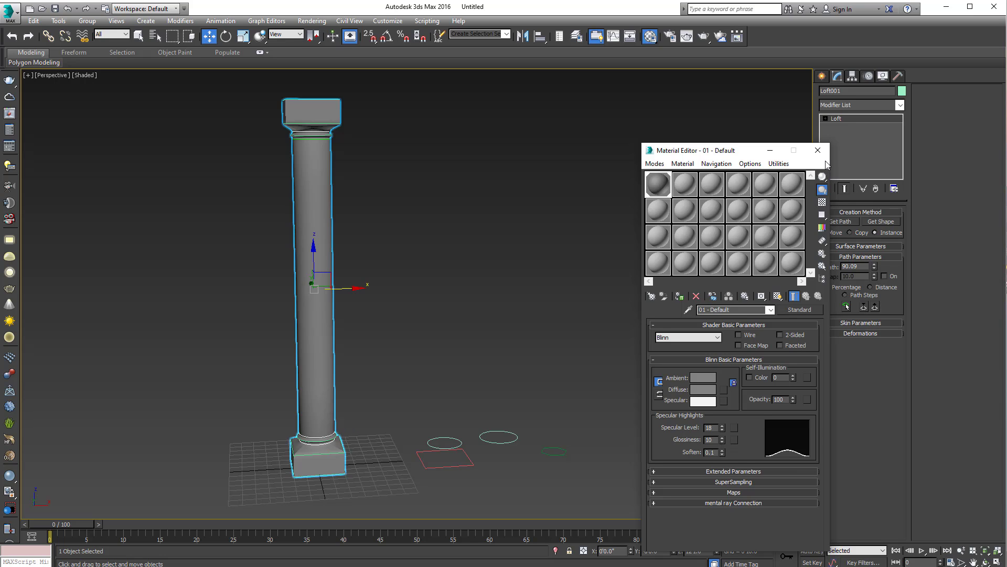
left_click(635, 217)
Move the hexagon shape next to the column.
middle_click_drag(412, 321, 434, 325)
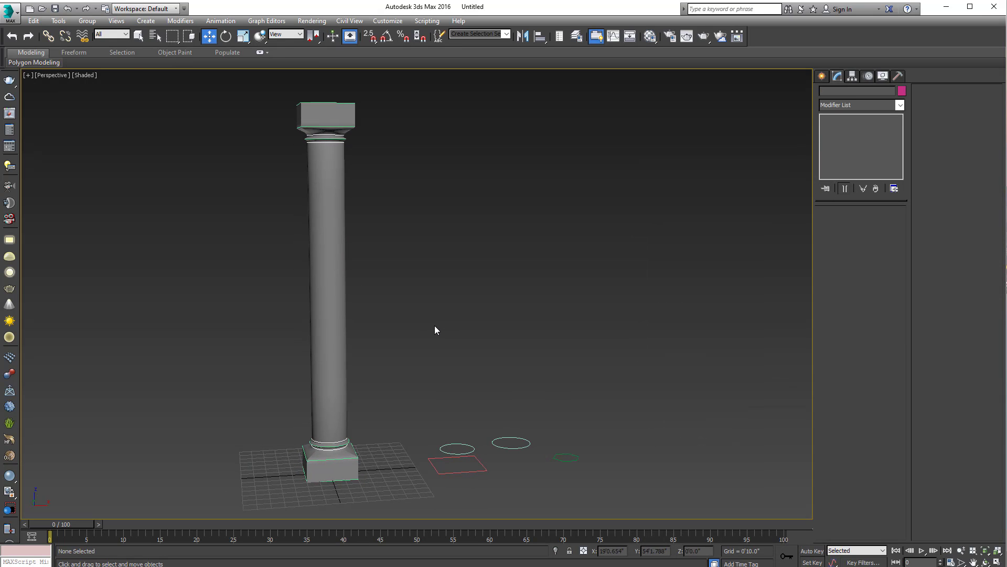
middle_click_drag(422, 371, 445, 313)
scroll(472, 348, "up", 2)
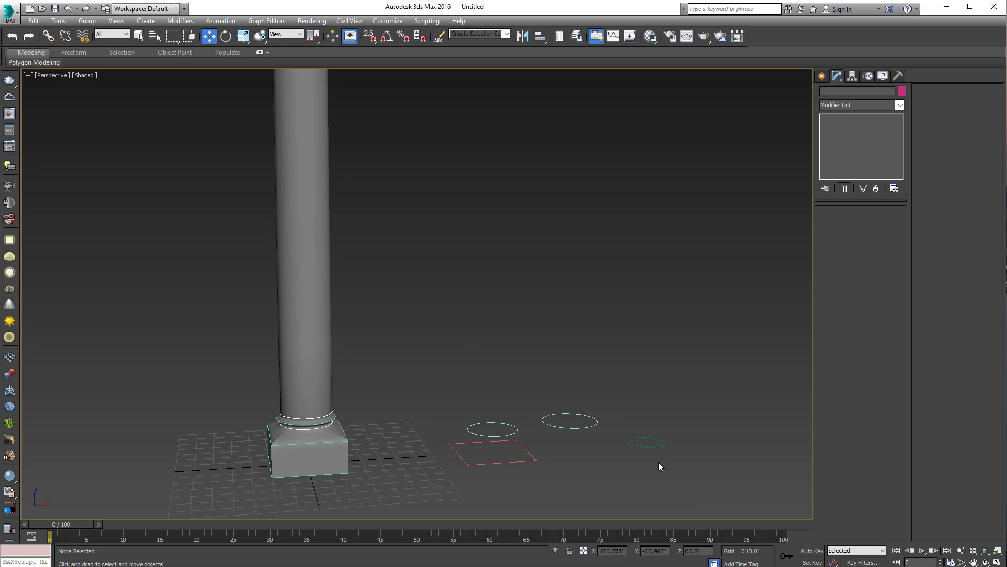
left_click(650, 447)
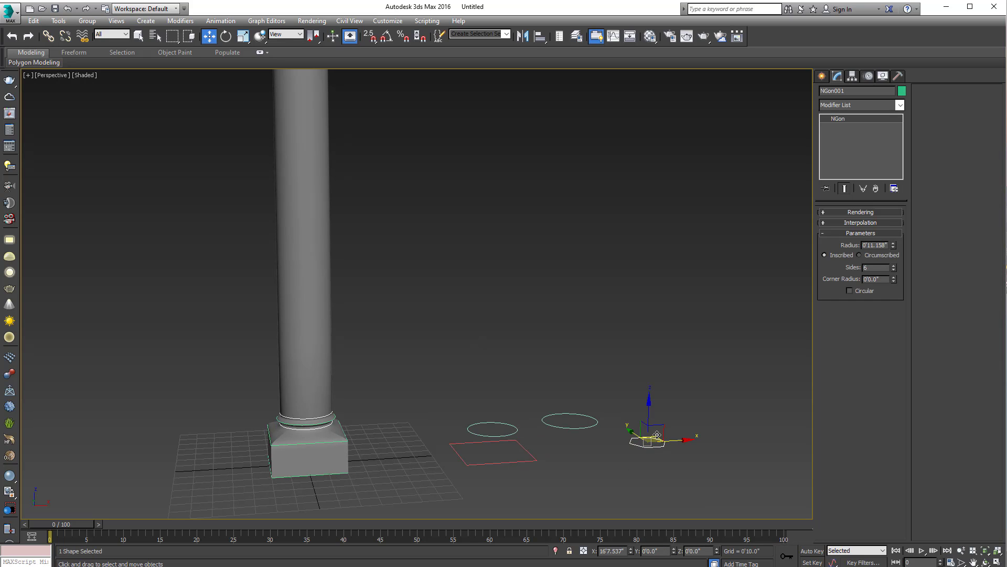
left_click_drag(657, 435, 420, 431)
mouse_move(420, 431)
middle_mouse_down("alt")
mouse_move(420, 400)
mouse_move(428, 425)
middle_mouse_up("alt")
scroll(417, 413, "up", 3)
scroll(417, 418, "up", 1)
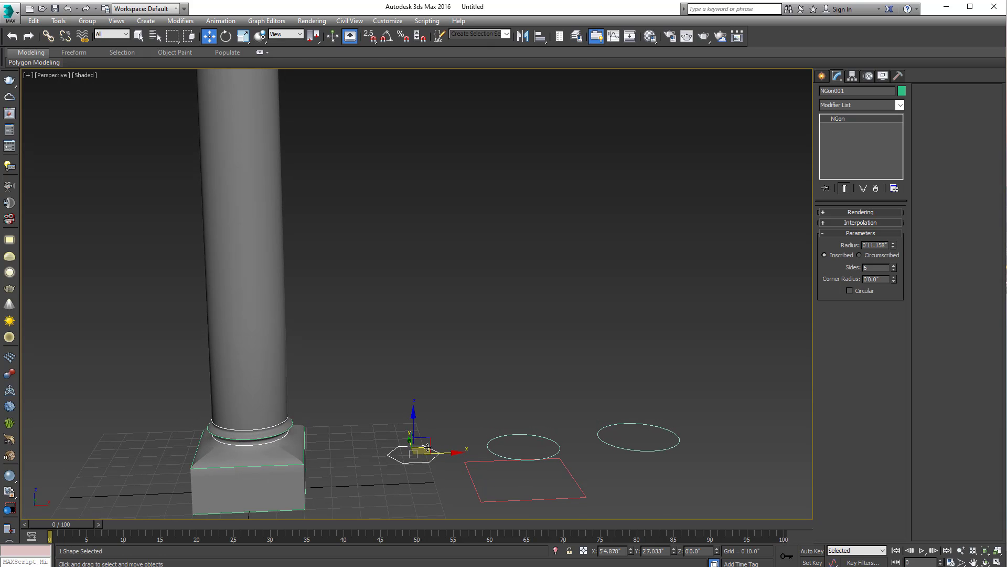
Add the shaft circle to the column loft at path position 12.
left_click(240, 271)
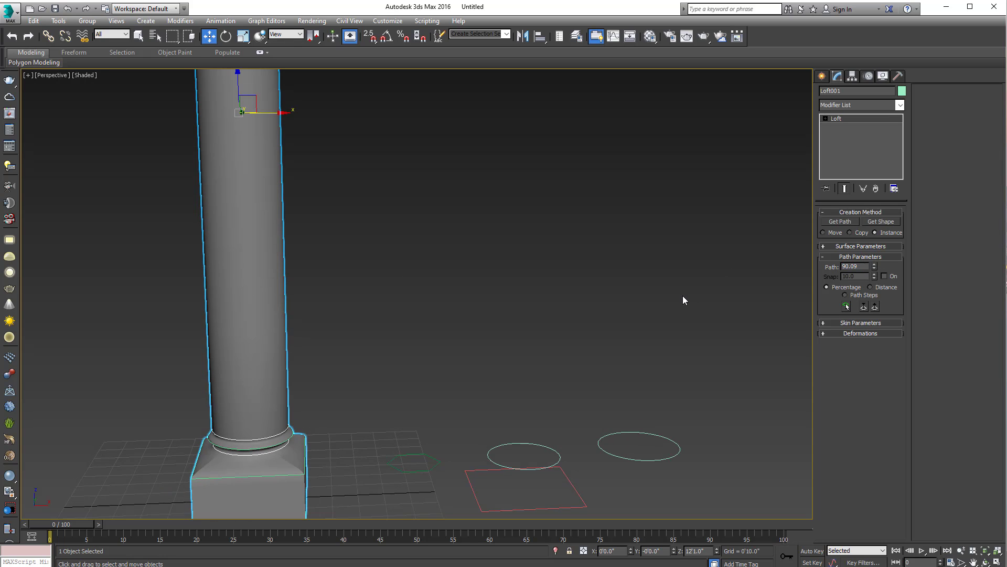
middle_click_drag(713, 294, 629, 325, "alt")
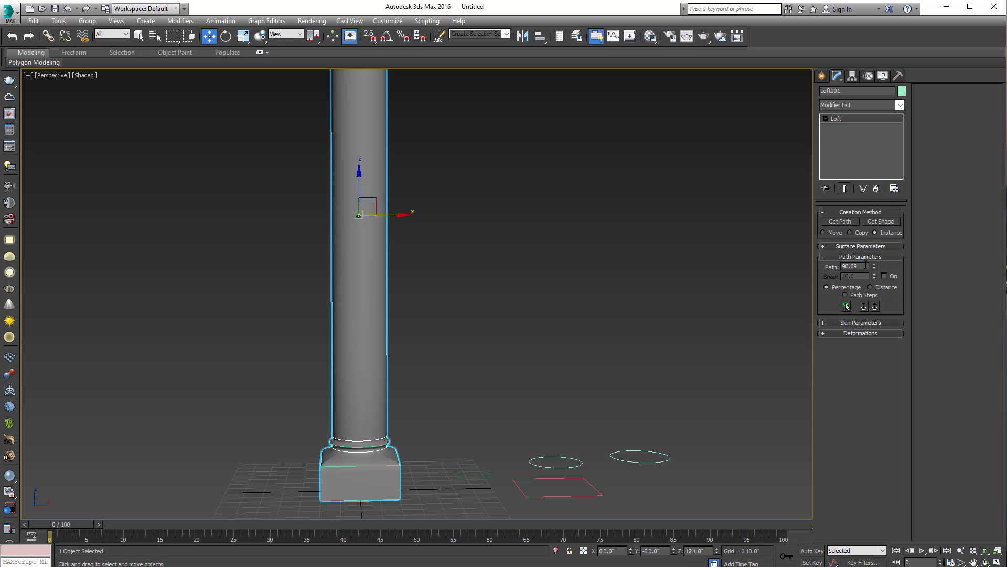
type("12")
key("Return")
left_click(883, 221)
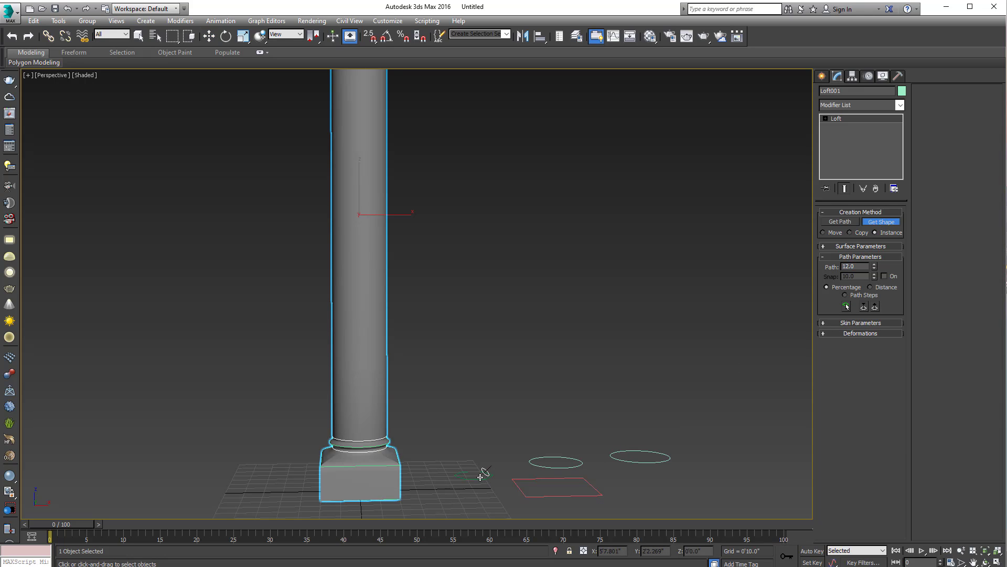
left_click(481, 475)
key("w")
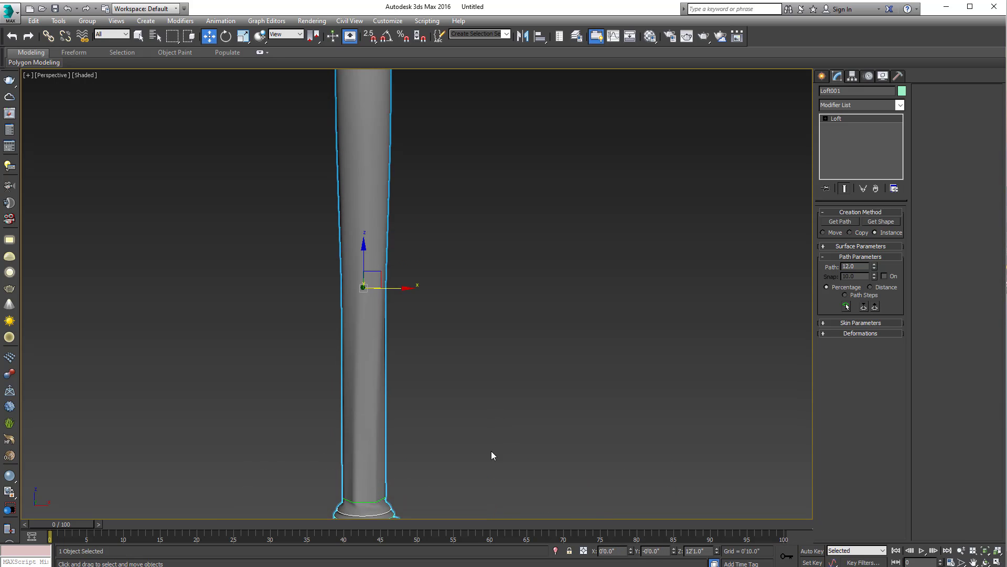
scroll(491, 450, "down", 3)
scroll(426, 310, "up", 2)
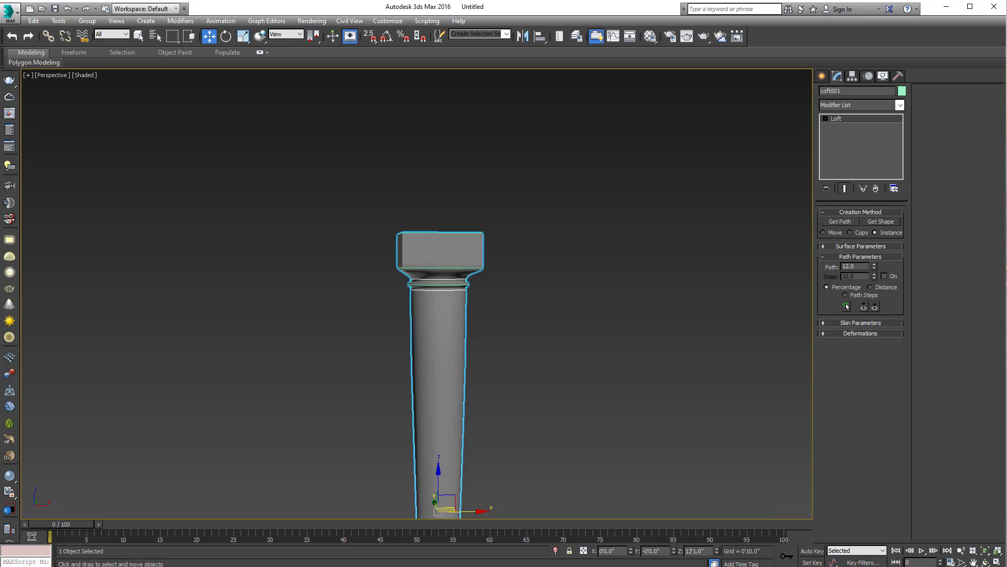
Work out 90 - 2 = 88 in the Calculator.
key("alt+Tab")
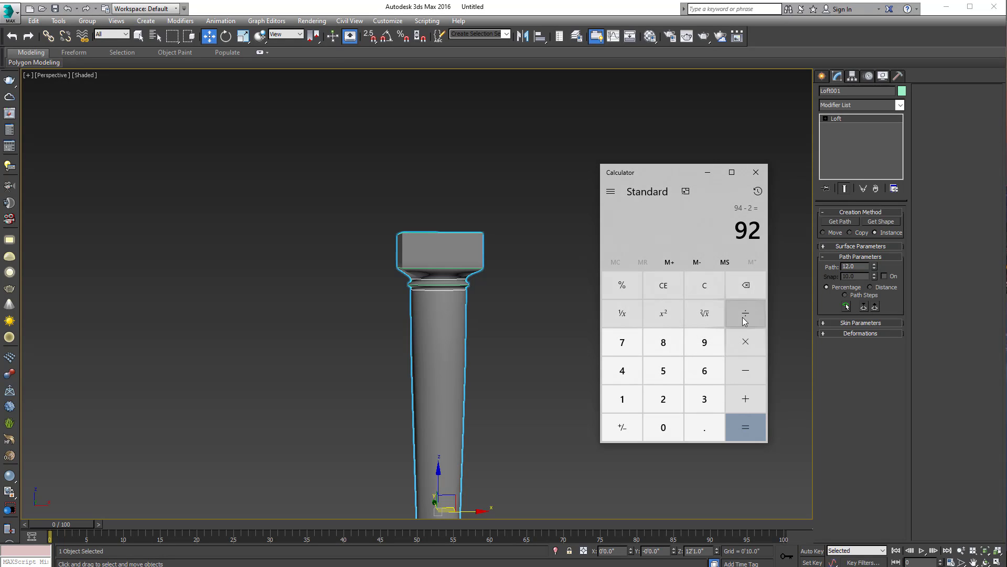
left_click(706, 286)
type("90 ")
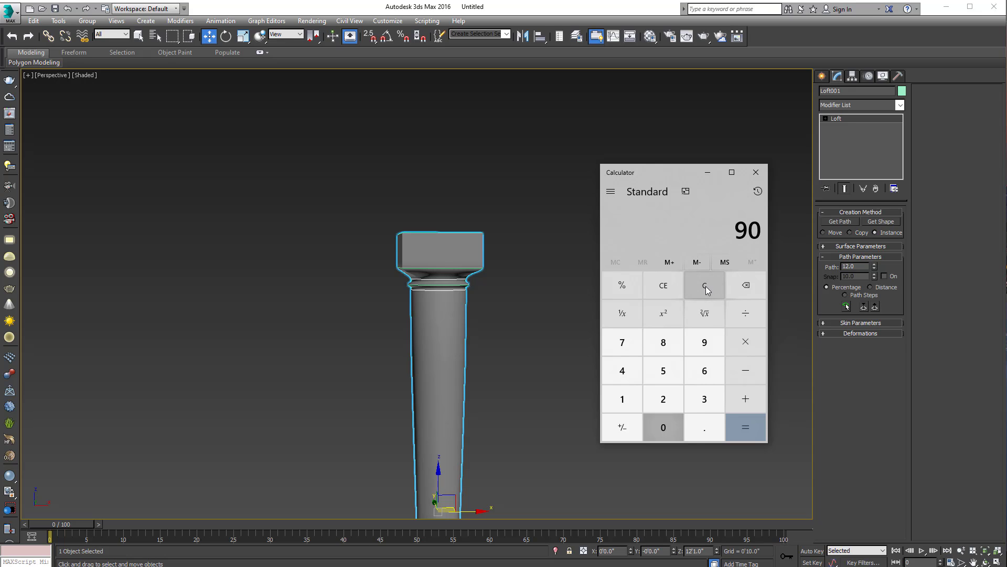
type("- 2")
key("Return")
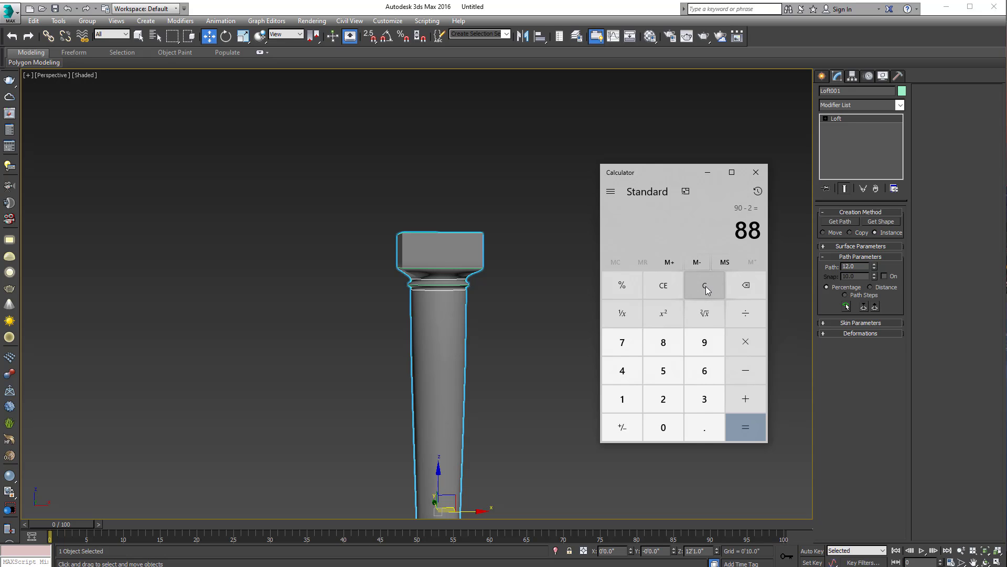
Add the shaft circle again at path position 88, then deselect and show edged faces.
left_click(648, 6)
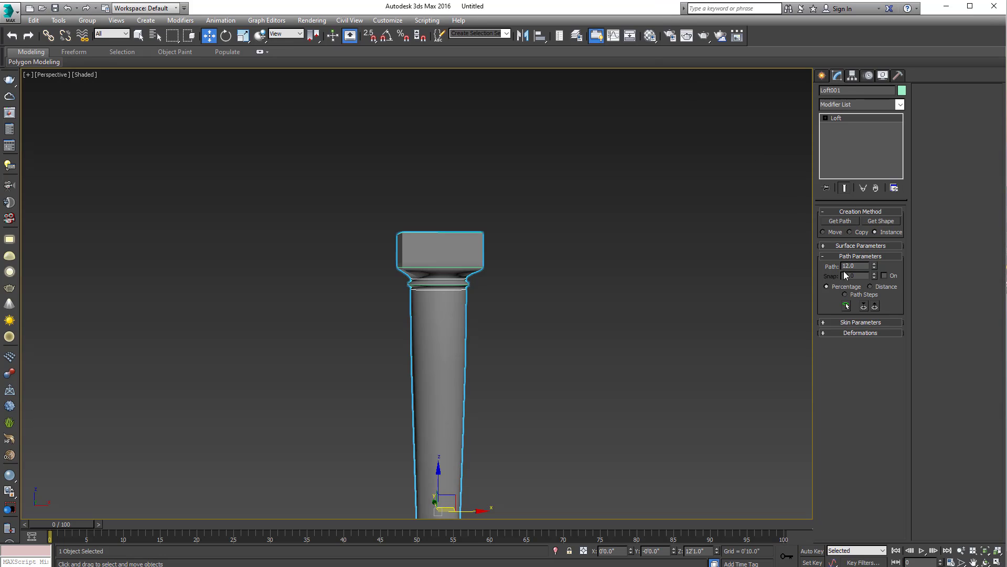
type("88")
key("Return")
left_click(885, 223)
scroll(527, 276, "down", 3)
scroll(522, 294, "down", 3)
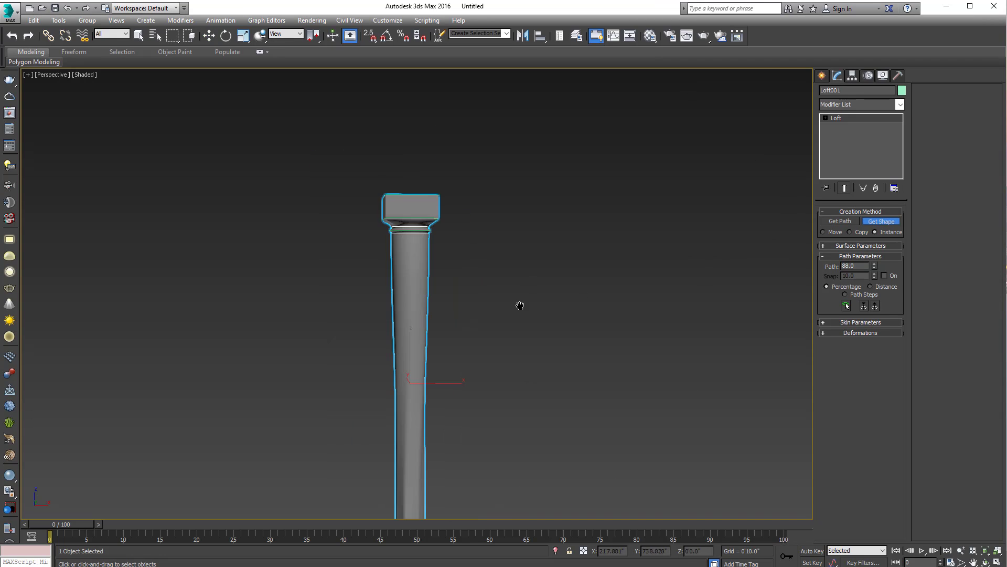
scroll(525, 336, "down", 4)
left_click(499, 361)
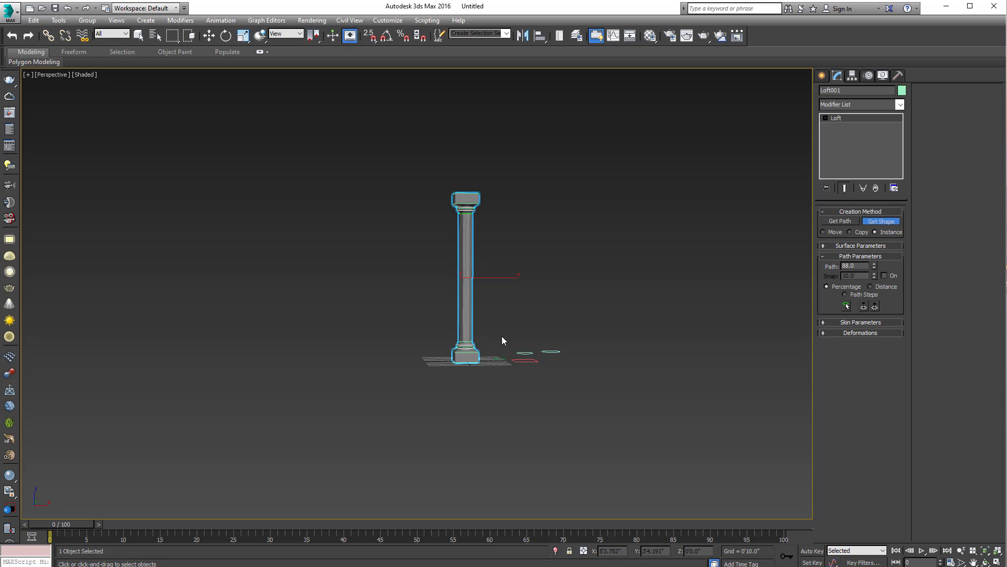
key("w")
left_click(503, 313)
key("F4")
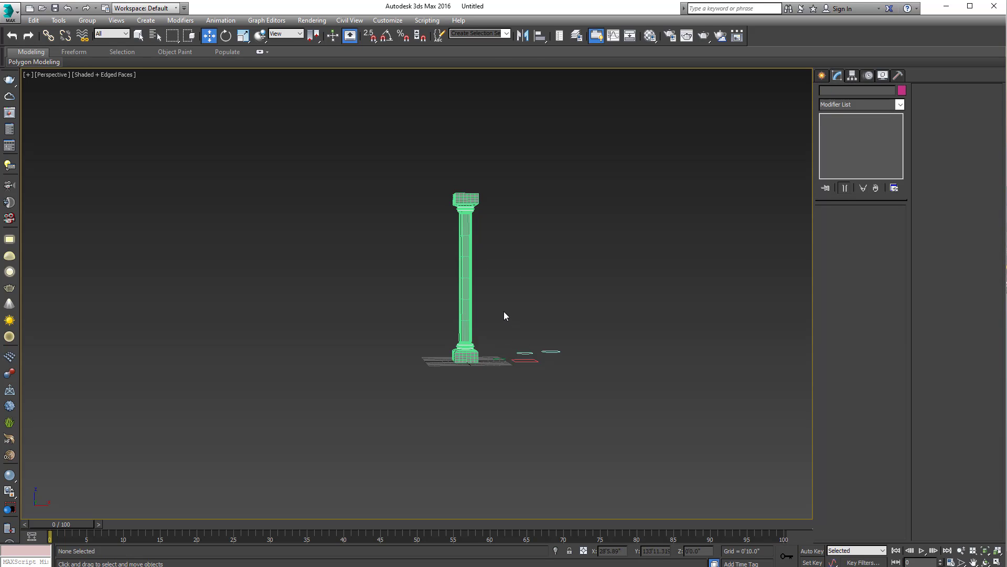
Turn off edged faces and zoom in on the column's capital, shaft and base.
key("F4")
scroll(489, 310, "up", 3)
scroll(481, 310, "up", 2)
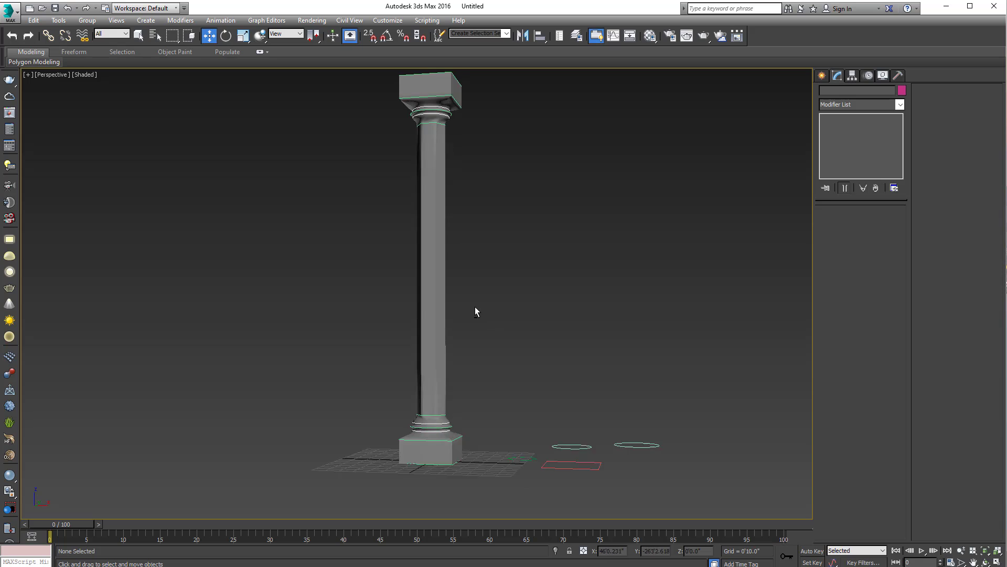
scroll(465, 289, "up", 5)
mouse_move(460, 252)
middle_mouse_down()
mouse_move(416, 332)
mouse_move(426, 432)
middle_mouse_up()
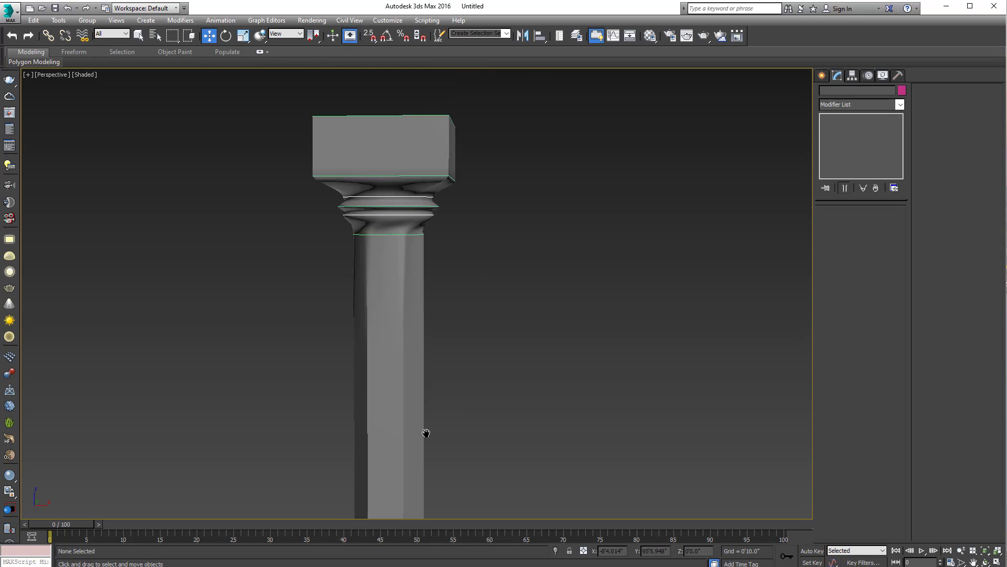
scroll(415, 275, "up", 2)
mouse_move(492, 330)
middle_mouse_down()
mouse_move(487, 251)
mouse_move(465, 449)
mouse_move(505, 376)
mouse_move(544, 397)
mouse_move(500, 399)
mouse_move(446, 376)
middle_mouse_up()
middle_click_drag(568, 431, 490, 414)
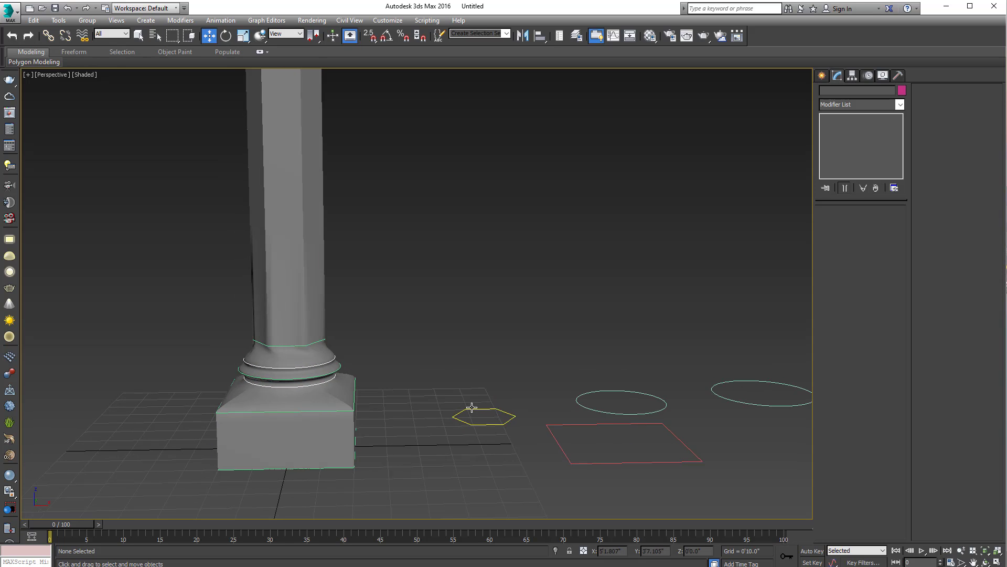
Add an Edit Spline modifier to the hexagon NGon.
left_click(508, 420)
key("e")
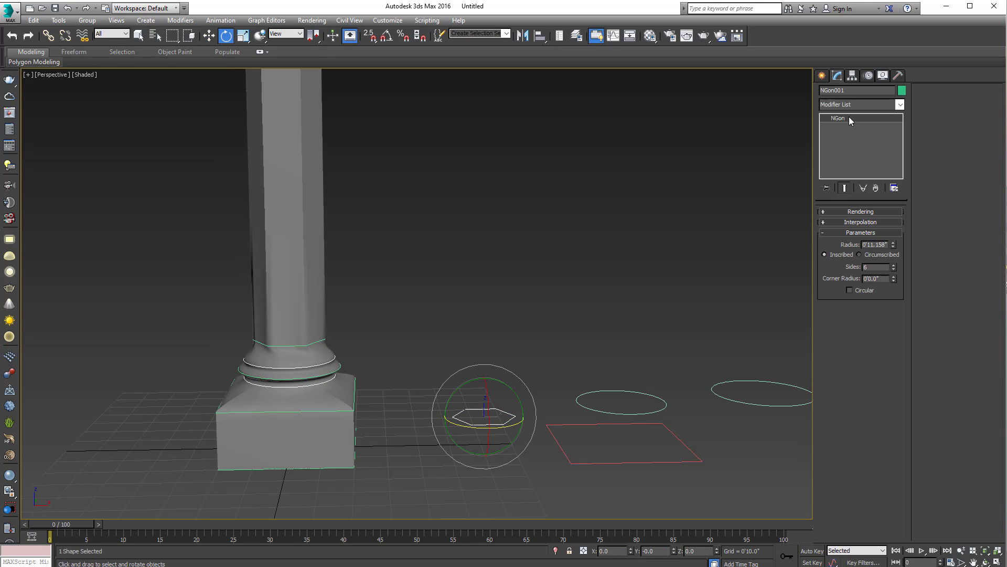
left_click(846, 105)
scroll(860, 140, "down", 5)
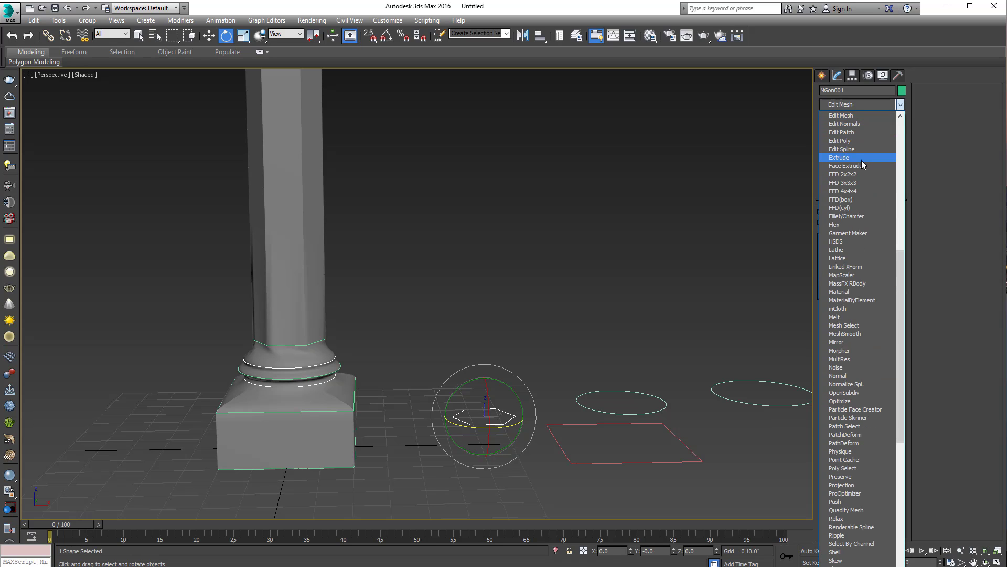
left_click(841, 149)
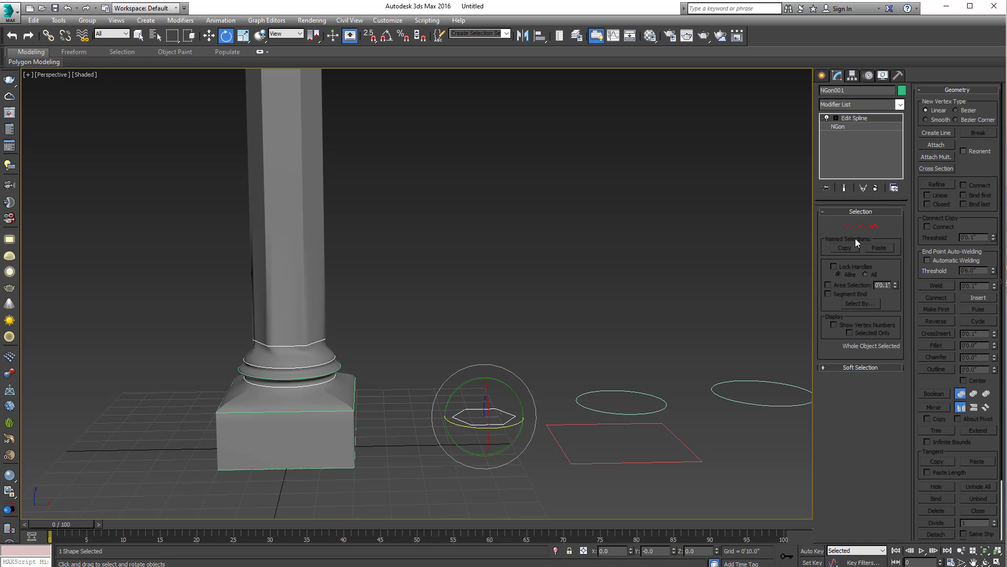
At Spline level, rotate the hexagon spline about Z to turn the shaft facets.
key("3")
left_click(457, 420)
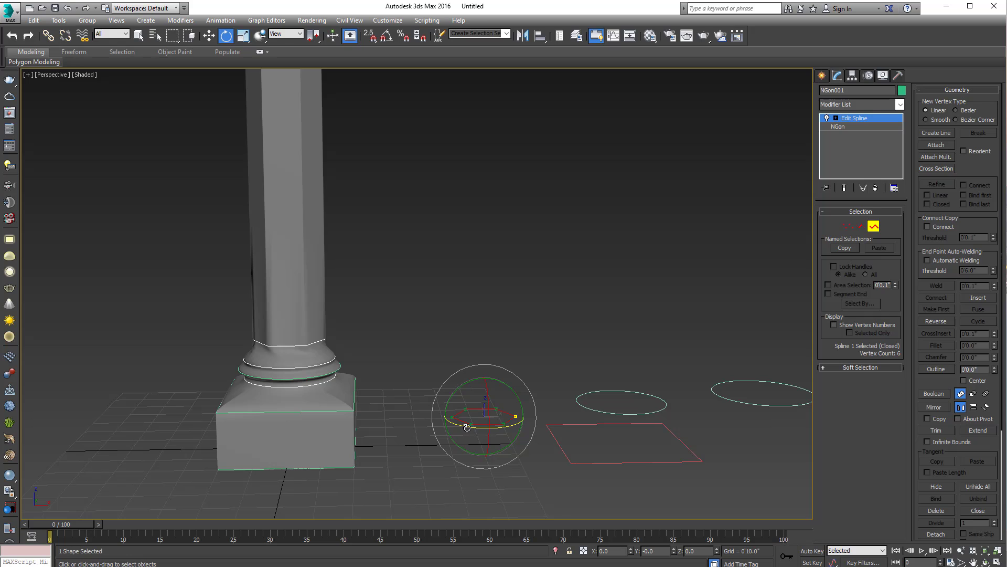
left_click_drag(466, 442, 497, 426)
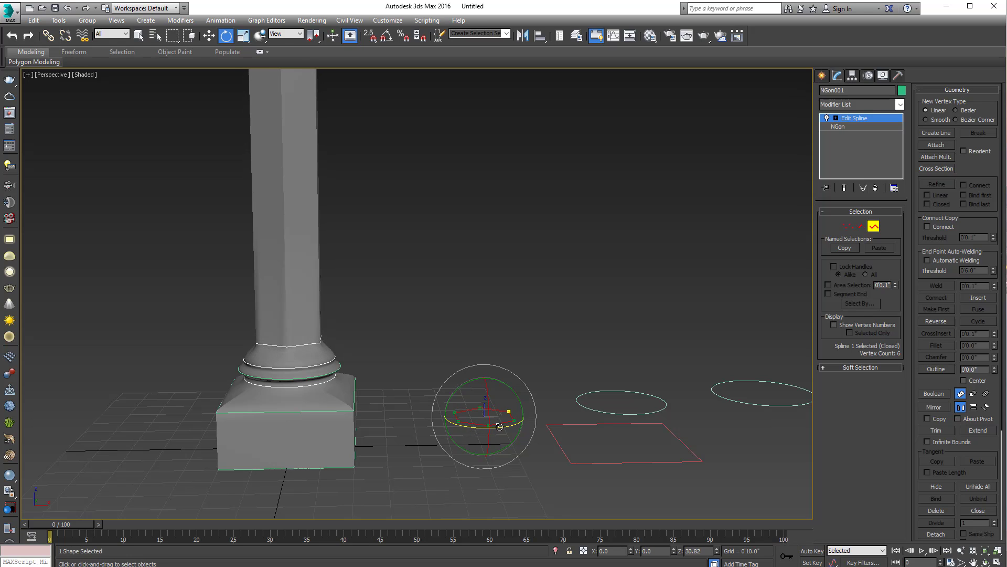
left_click_drag(497, 427, 503, 426)
scroll(430, 360, "down", 2)
scroll(430, 306, "down", 3)
scroll(427, 340, "down", 2)
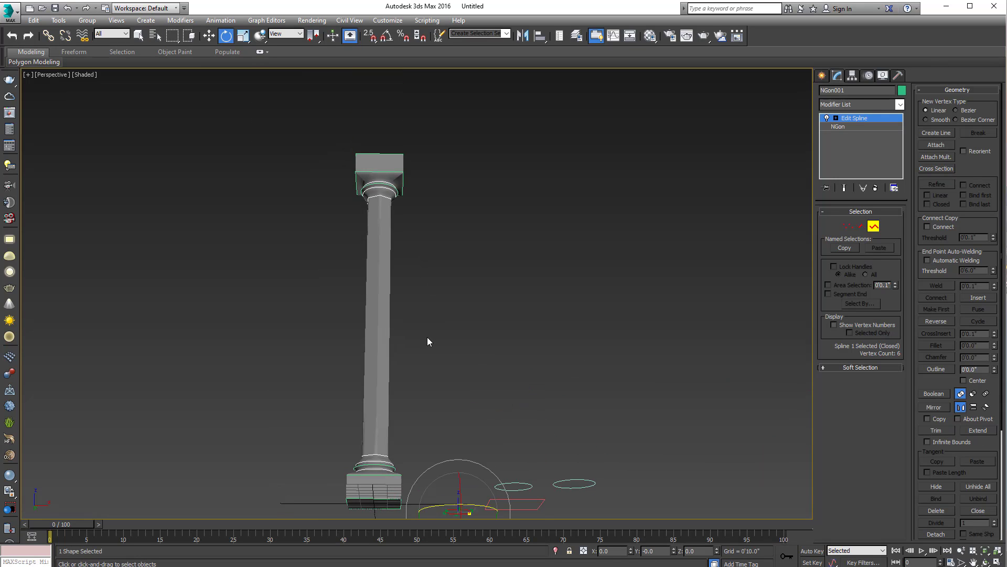
scroll(425, 341, "up", 1)
Exit spline sub-object editing, deselect everything and view the column from above.
key("q")
left_click(873, 226)
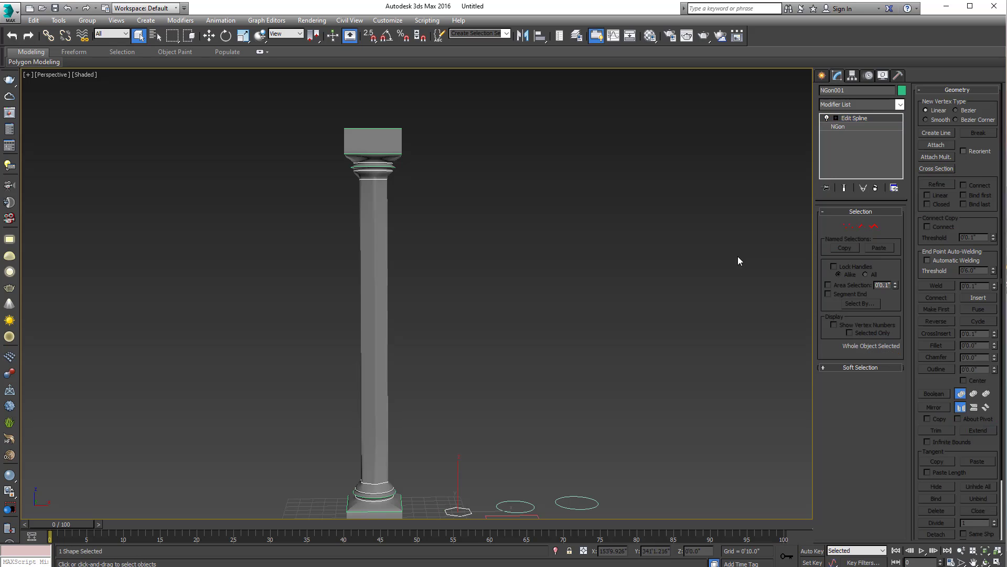
left_click(583, 283)
mouse_move(581, 276)
middle_mouse_down("alt")
mouse_move(569, 325)
mouse_move(486, 290)
mouse_move(496, 292)
mouse_move(479, 320)
mouse_move(493, 266)
mouse_move(426, 299)
middle_mouse_up("alt")
scroll(488, 289, "up", 3)
scroll(325, 309, "down", 3)
scroll(294, 321, "down", 2)
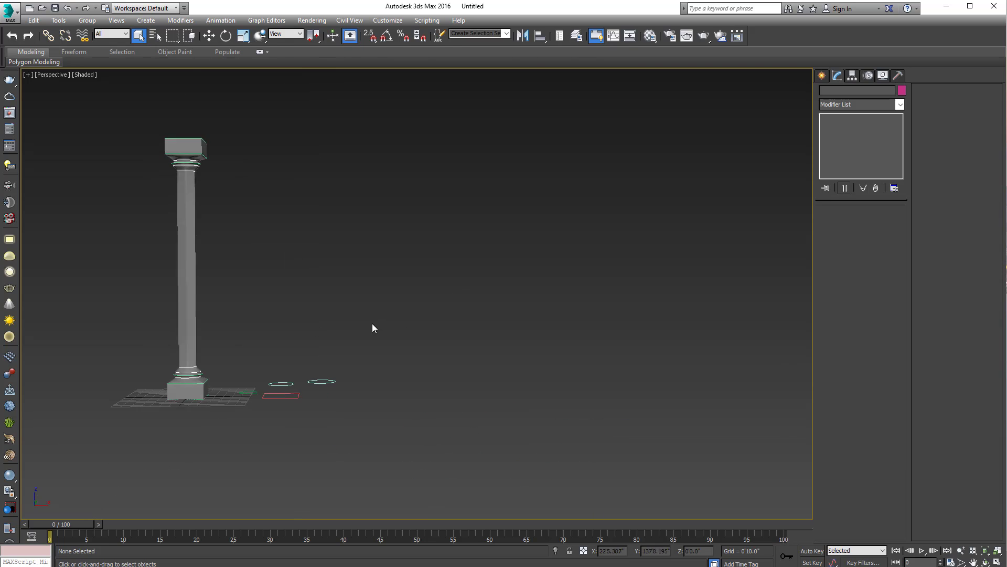
Draw a long straight line on the grid as a new loft path.
left_click(817, 77)
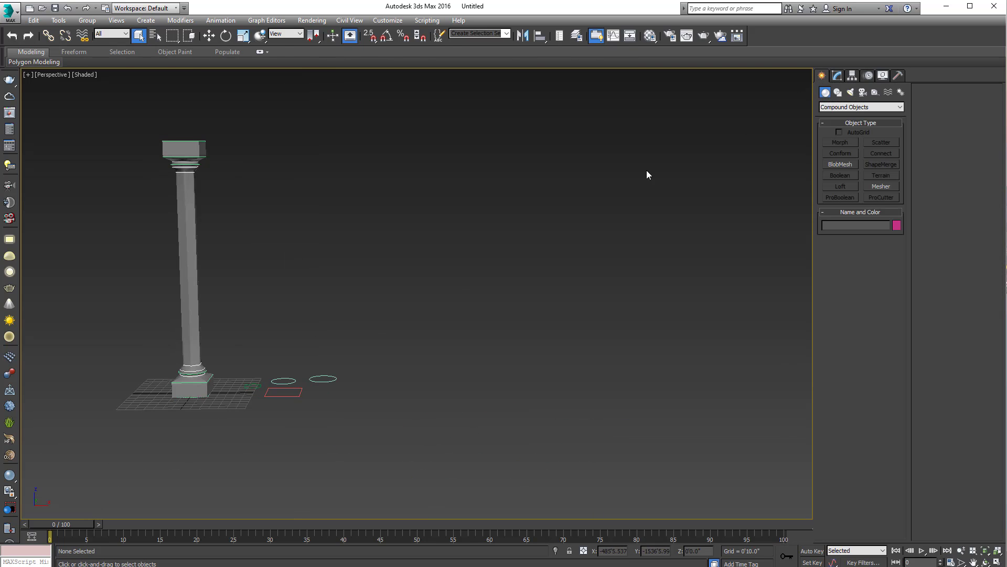
left_click(833, 108)
left_click(840, 116)
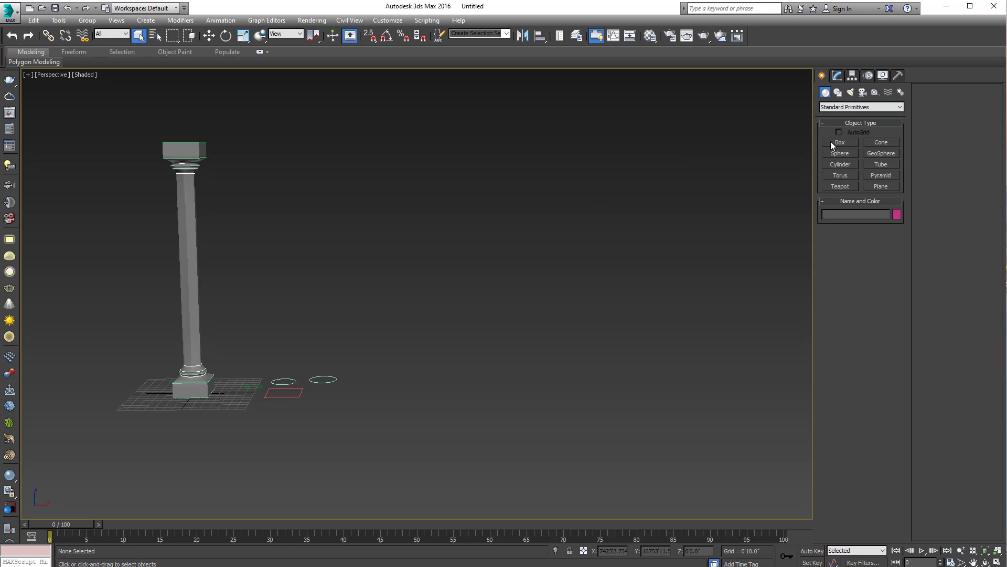
left_click(838, 93)
middle_click_drag(777, 182, 458, 398, "alt")
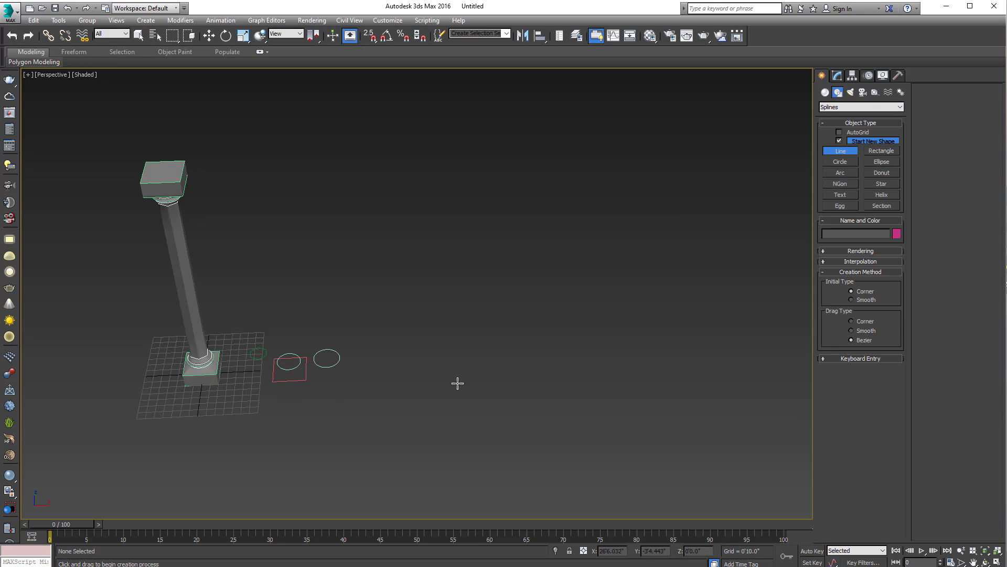
left_click(346, 399)
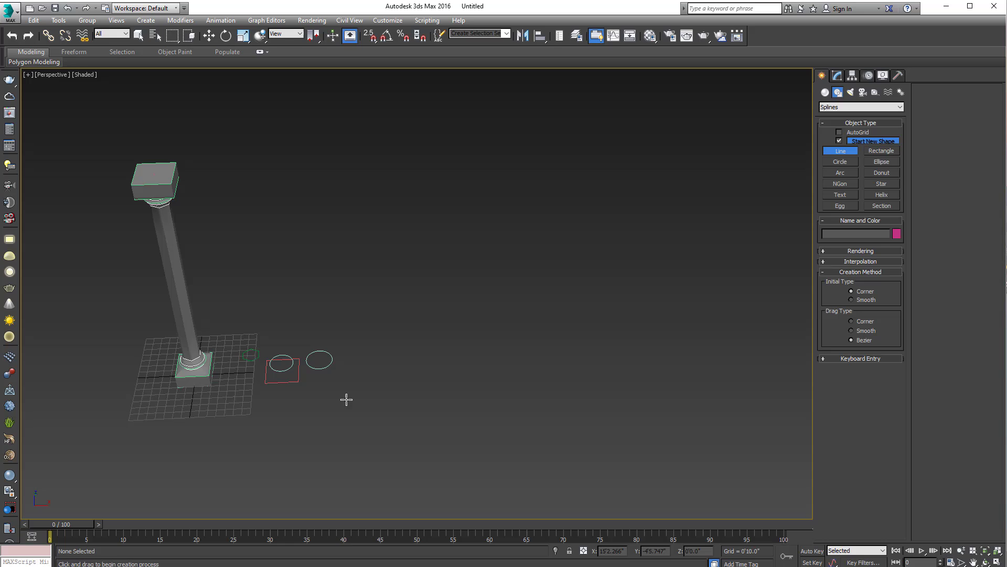
left_click(586, 389)
right_click(615, 382)
right_click(615, 382)
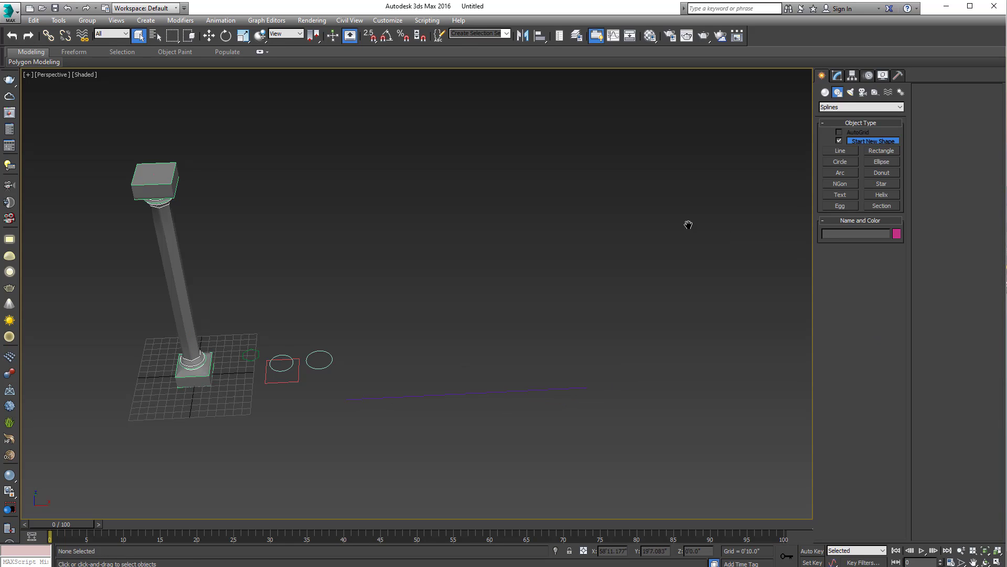
middle_click_drag(571, 430, 512, 399)
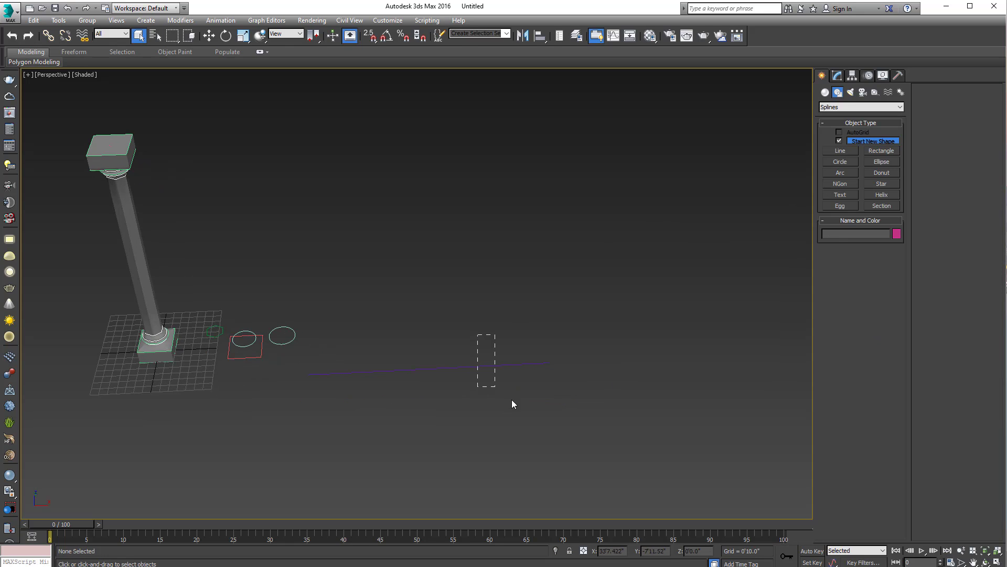
Draw a small circle near the new line.
left_click(843, 162)
mouse_move(348, 434)
left_mouse_down()
mouse_move(365, 445)
mouse_move(366, 435)
left_mouse_up()
right_click(438, 421)
Loft the small circle along the straight line to create the Loft002 tube.
left_click(443, 361)
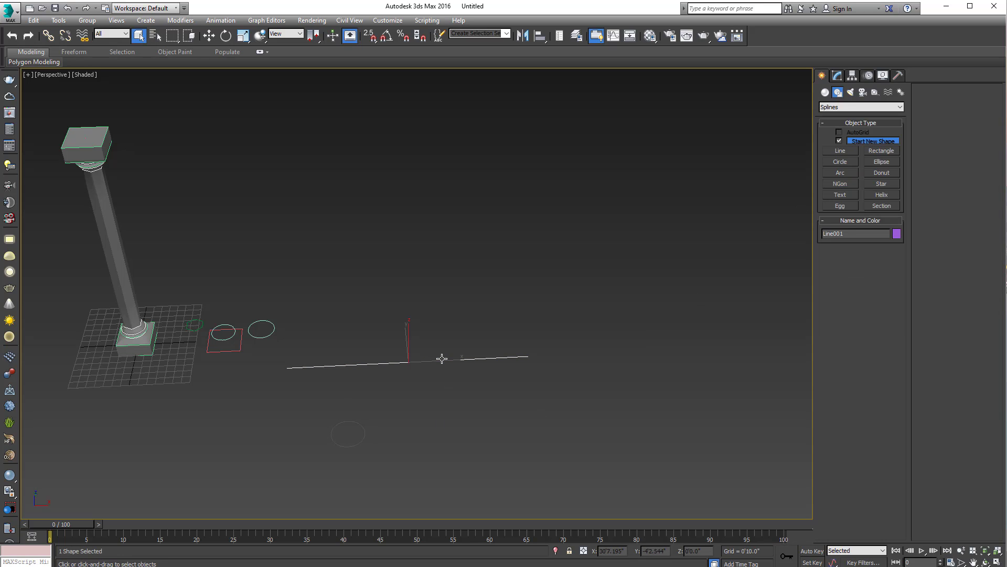
left_click(825, 93)
left_click(860, 106)
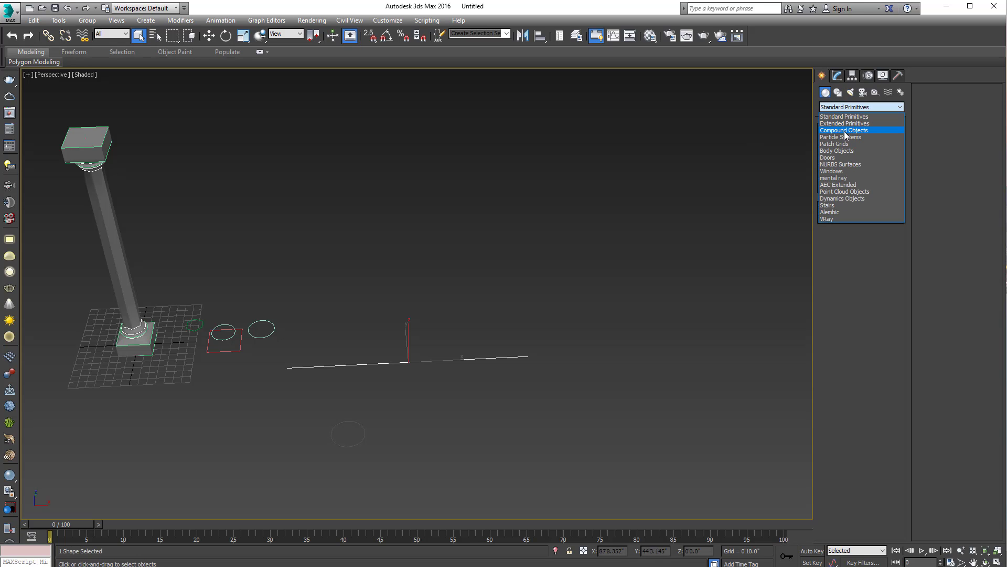
left_click(845, 131)
left_click(842, 186)
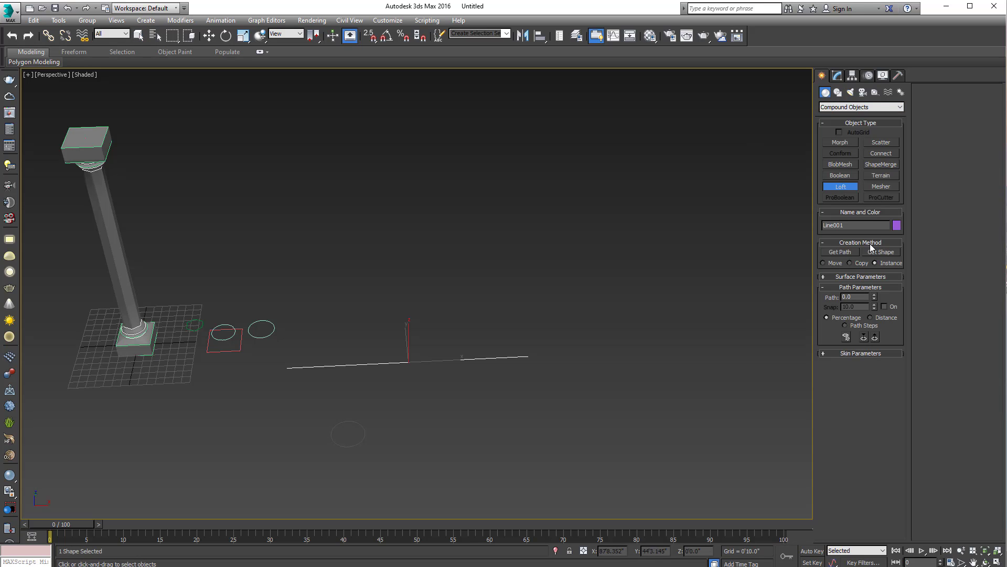
left_click(871, 253)
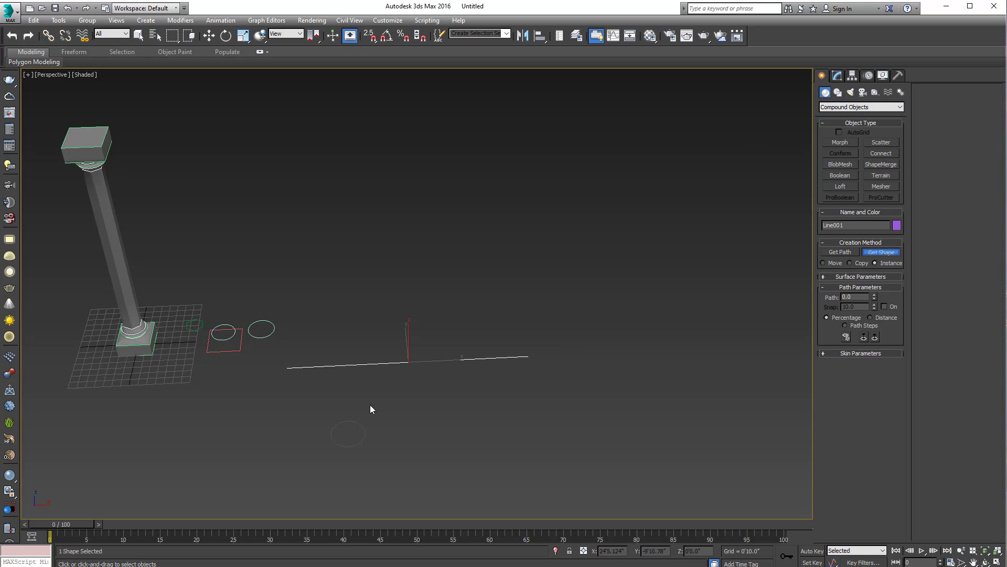
left_click(340, 420)
key("w")
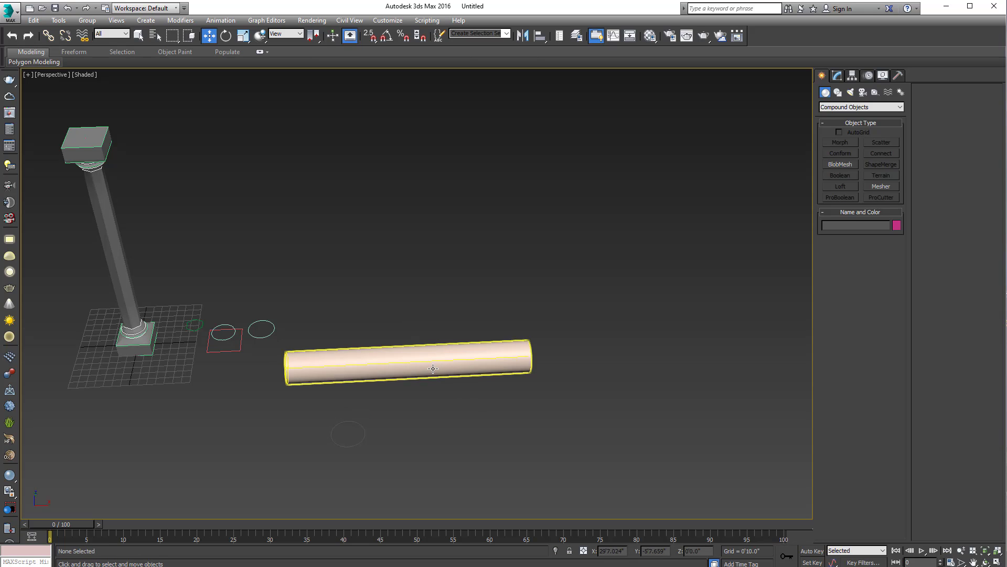
key("q")
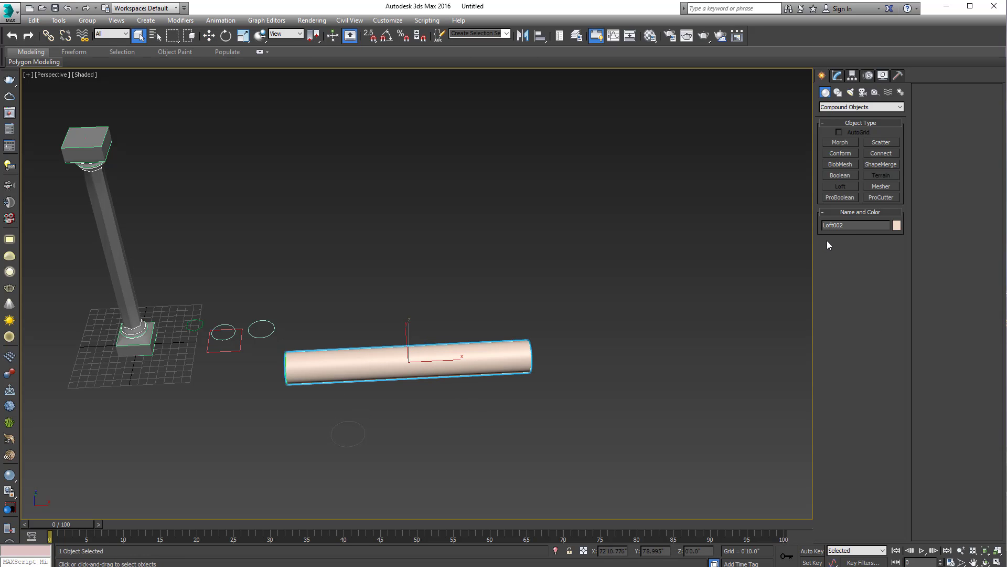
left_click(838, 92)
Draw a six-point star below the tube.
left_click(882, 184)
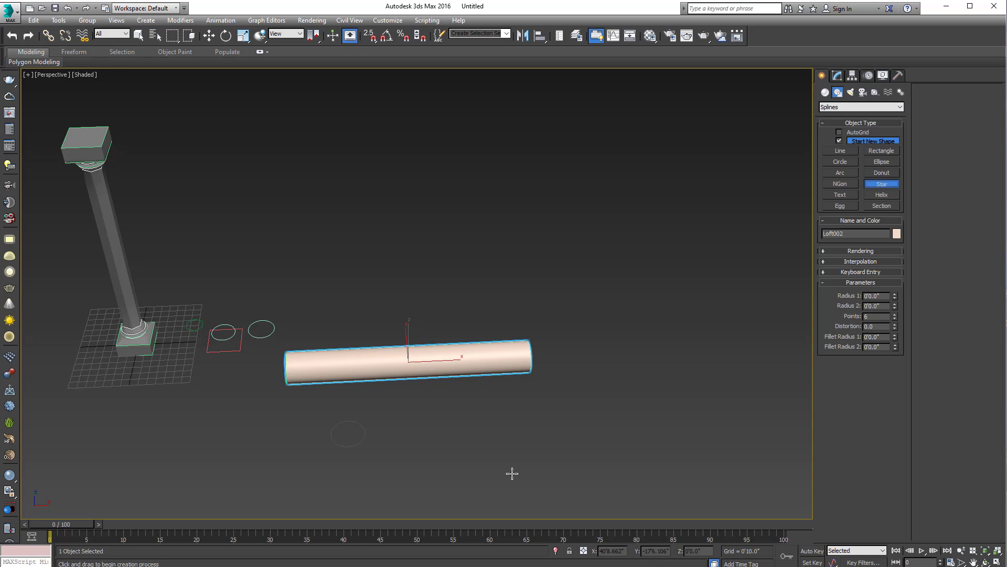
left_click_drag(399, 433, 412, 440)
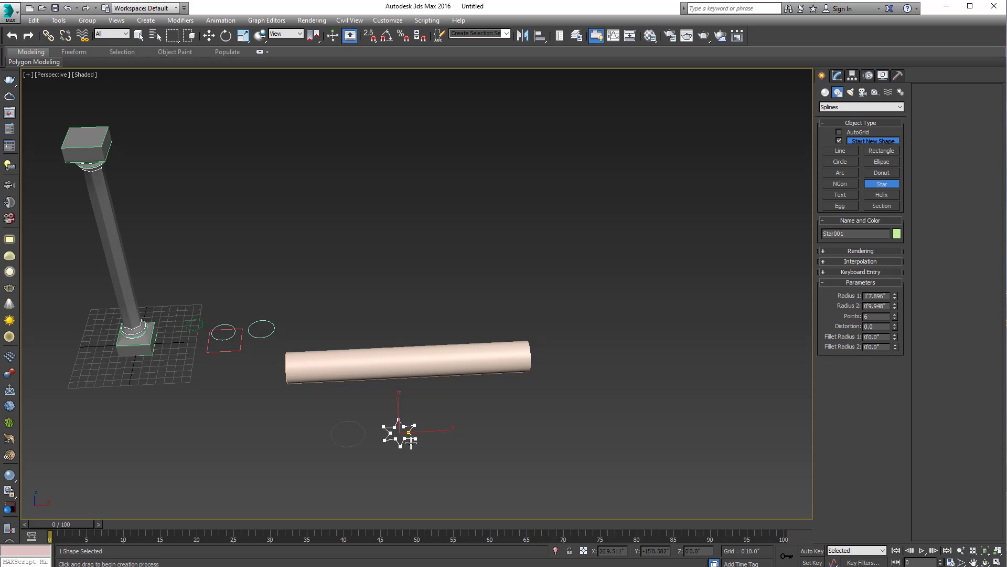
right_click(441, 432)
Add the star as Loft002's cross-section at path position 50.
left_click(428, 353)
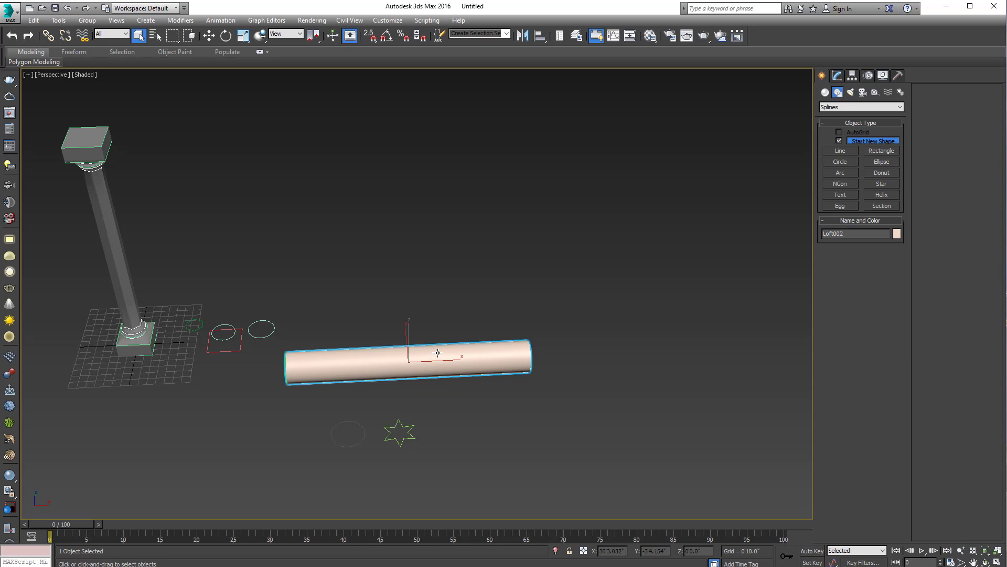
left_click(843, 75)
left_click(847, 265)
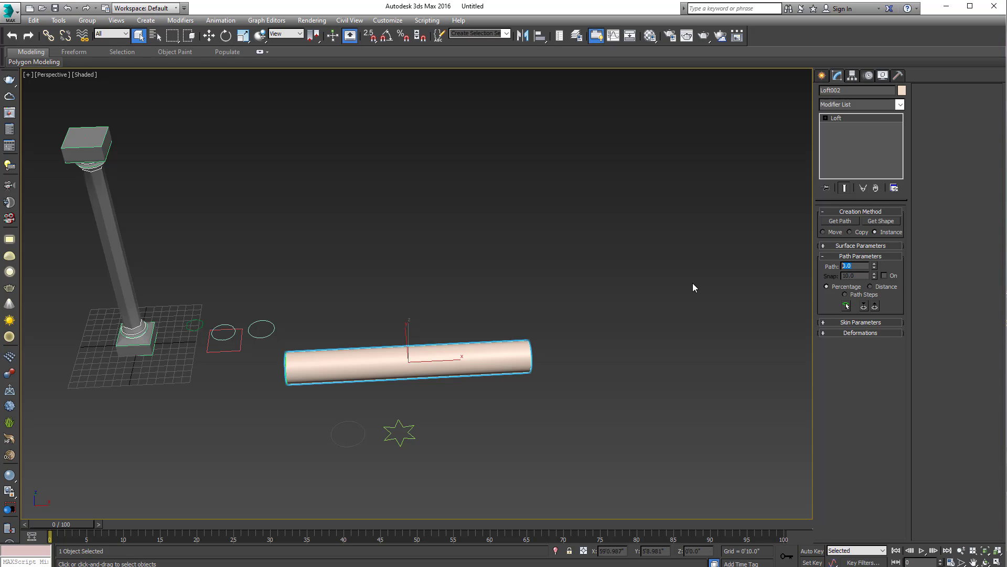
type("50")
key("Return")
left_click(887, 222)
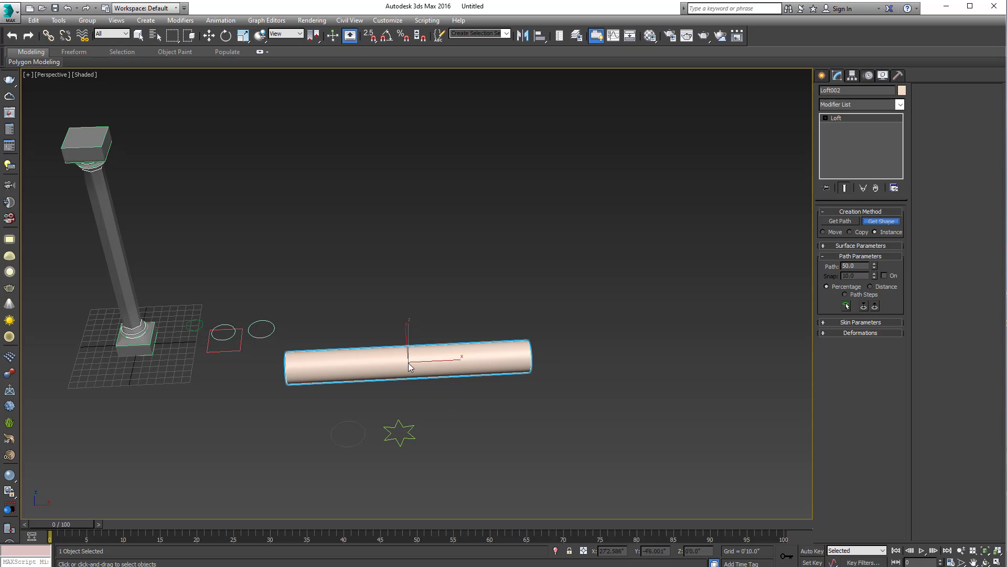
left_click(391, 432)
key("w")
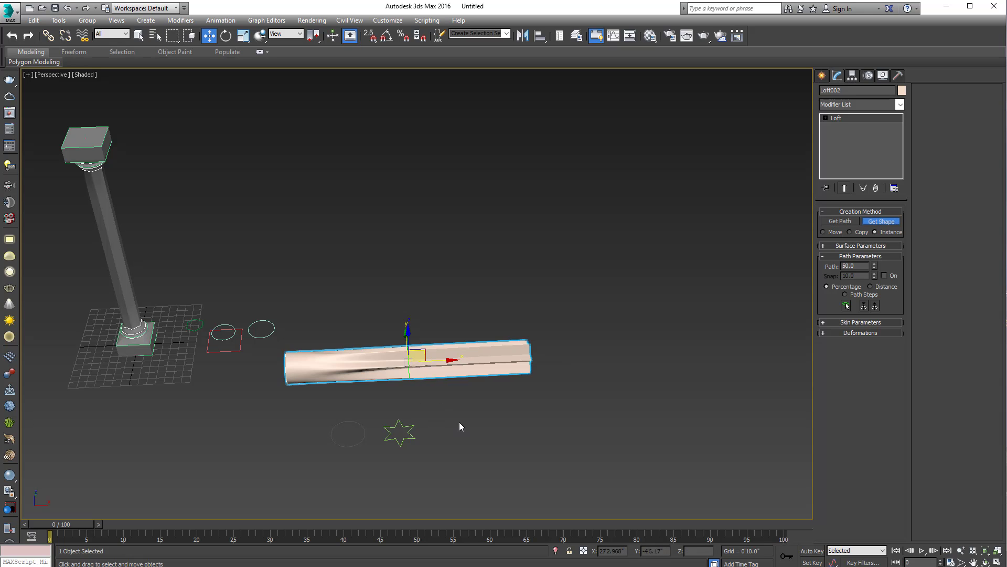
left_click(509, 428)
mouse_move(509, 428)
middle_mouse_down("alt")
mouse_move(460, 429)
mouse_move(466, 392)
mouse_move(493, 386)
mouse_move(440, 375)
mouse_move(445, 386)
middle_mouse_up("alt")
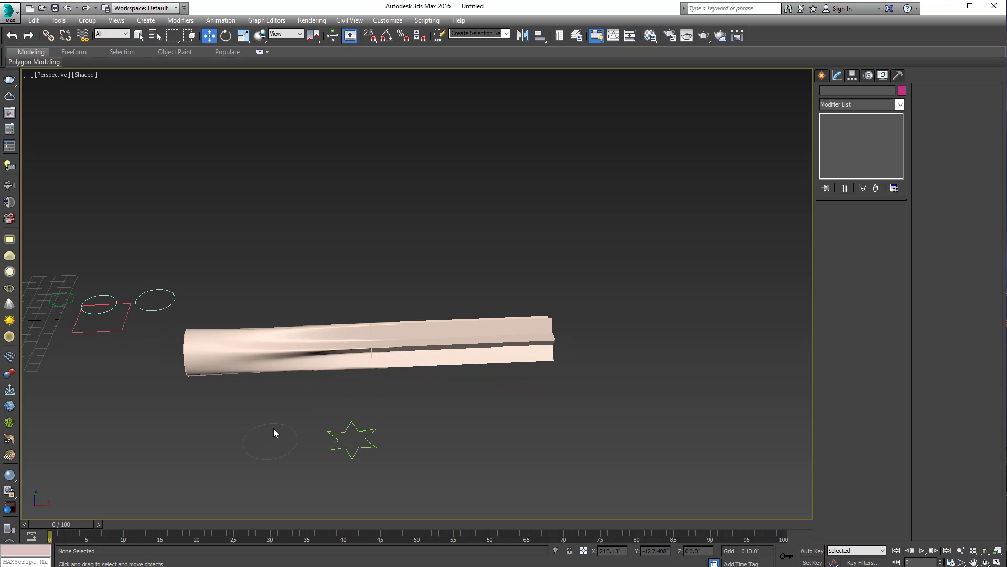
Add the circle at path position 100 so the tube's end stays round, showing edged faces.
left_click(367, 343)
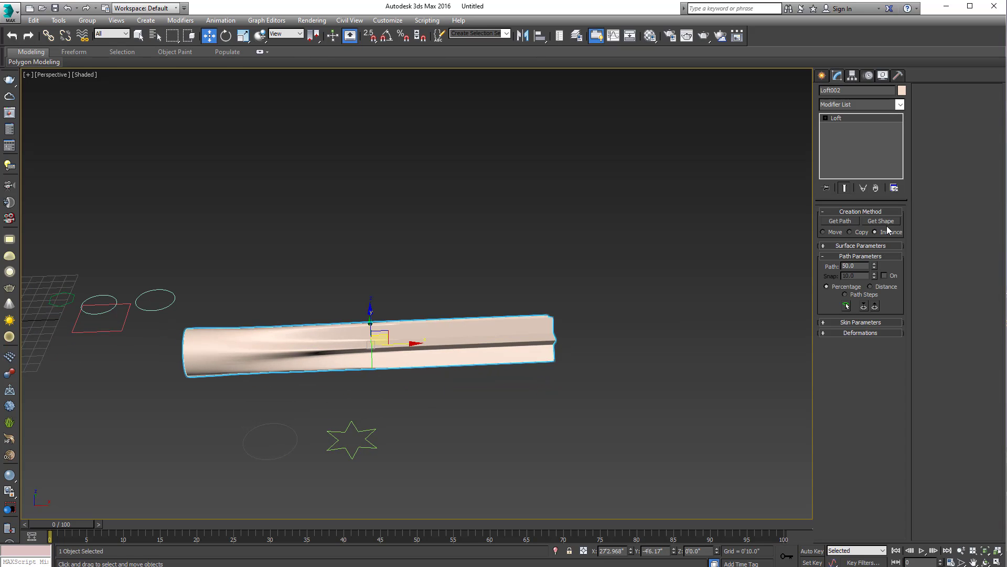
double_click(848, 266)
type("1")
key("Return")
left_click(877, 222)
left_click(287, 451)
right_click(442, 437)
left_click(445, 439)
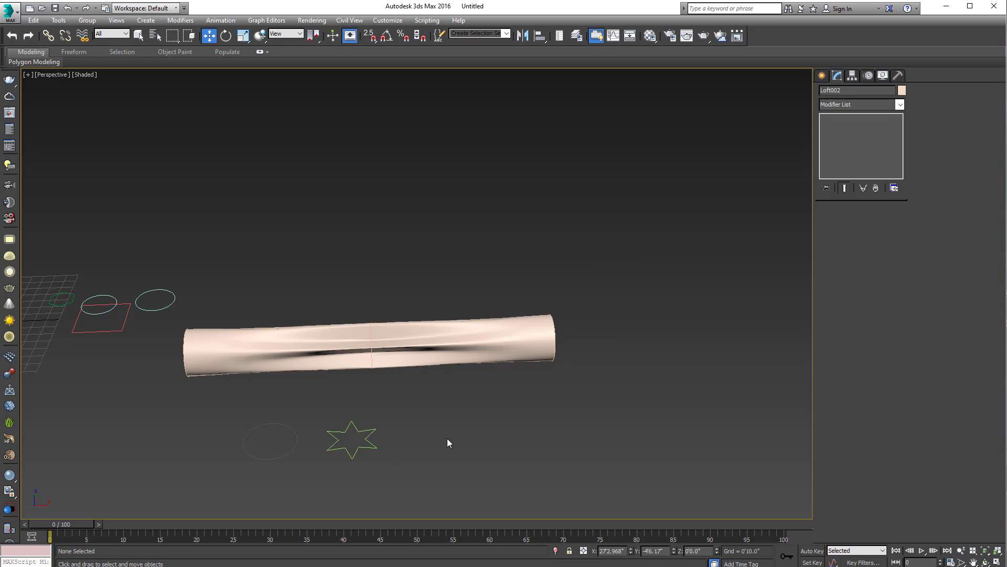
key("F4")
key("F4")
mouse_move(462, 436)
middle_mouse_down("alt")
mouse_move(490, 408)
mouse_move(379, 394)
mouse_move(377, 363)
mouse_move(492, 369)
mouse_move(517, 408)
mouse_move(507, 416)
middle_mouse_up("alt")
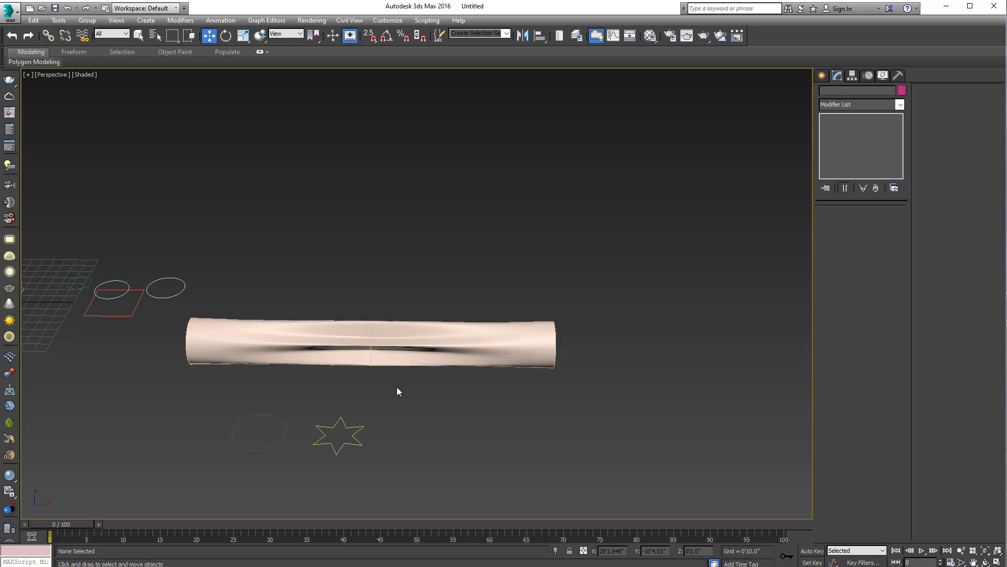
left_click(383, 370)
middle_click_drag(384, 369, 443, 410, "alt")
Move the gray column to the left along X.
key("q")
left_click(303, 437)
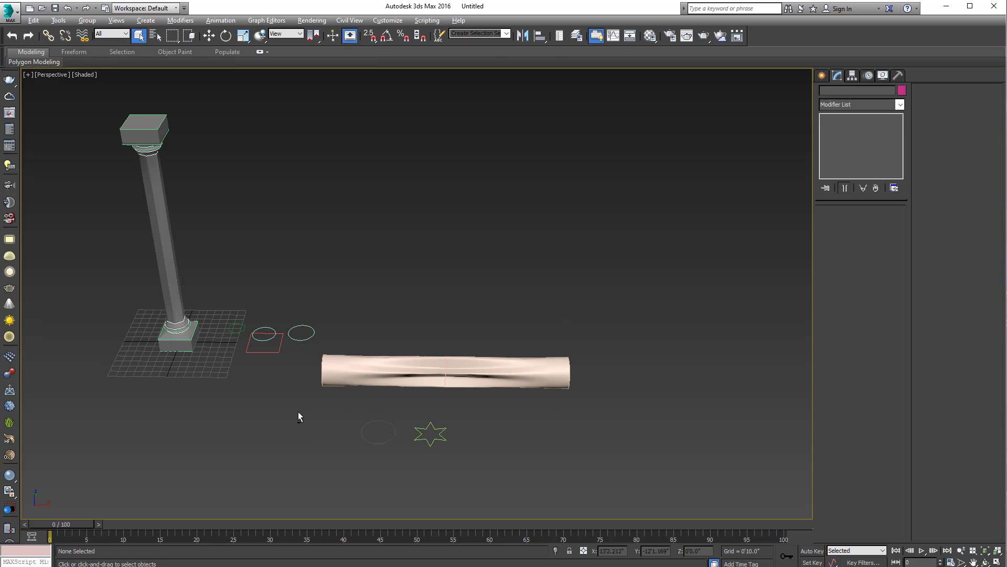
mouse_move(299, 414)
middle_mouse_down("alt")
mouse_move(343, 389)
mouse_move(360, 398)
mouse_move(233, 391)
mouse_move(239, 376)
mouse_move(260, 391)
mouse_move(278, 381)
middle_mouse_up("alt")
left_click(233, 391)
scroll(260, 391, "down", 3)
key("w")
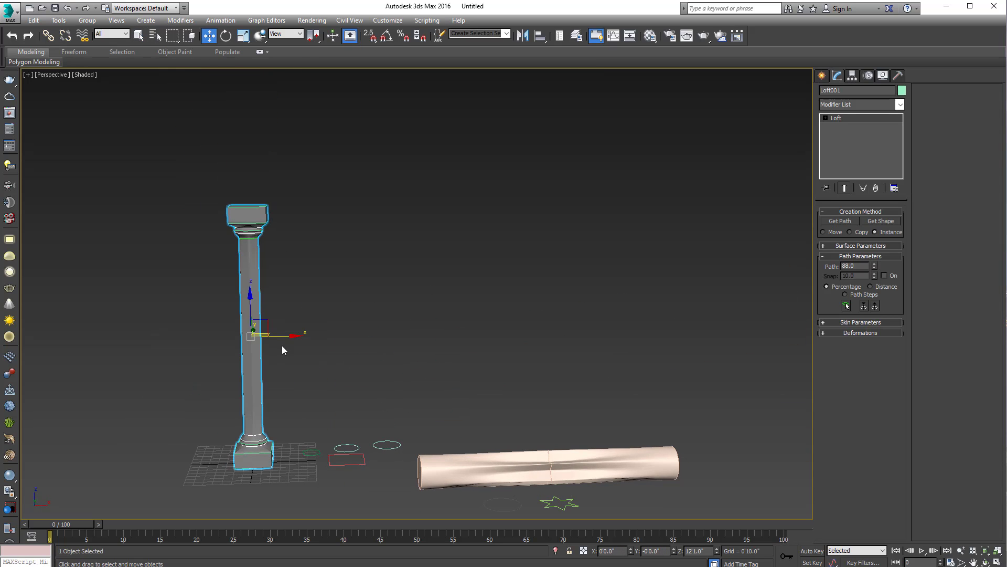
left_click_drag(282, 344, 178, 338)
left_click(279, 331)
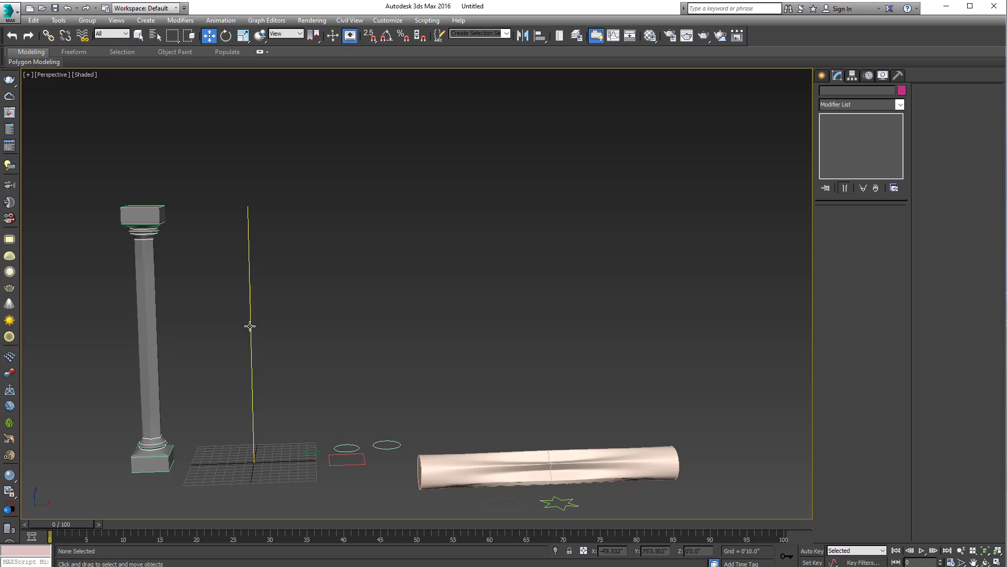
Lower the top vertex of the column's path line to shorten the column.
left_click(848, 246)
left_click(248, 206)
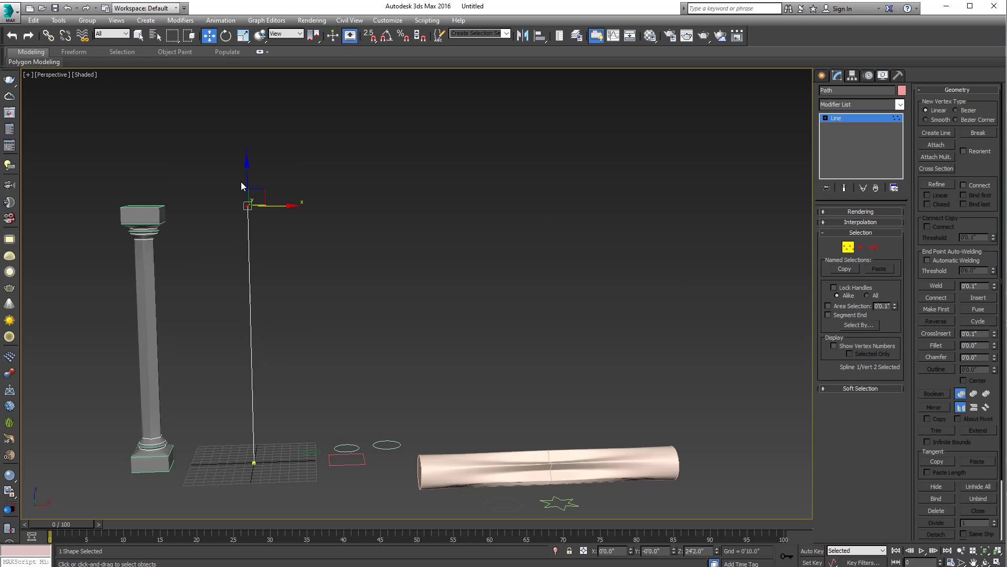
left_click_drag(245, 167, 239, 247)
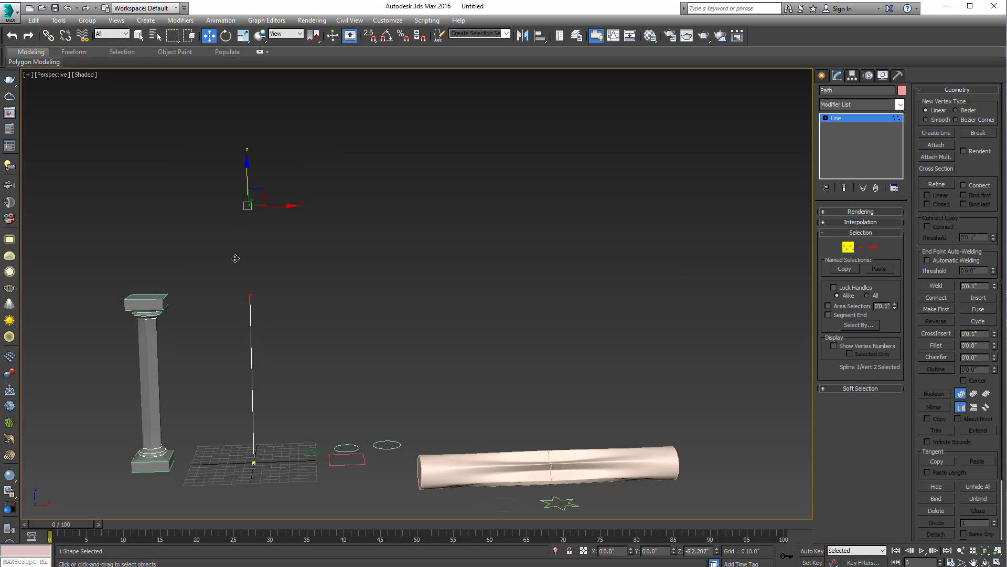
mouse_move(273, 273)
middle_mouse_down("alt")
mouse_move(284, 246)
mouse_move(299, 260)
mouse_move(288, 266)
middle_mouse_up("alt")
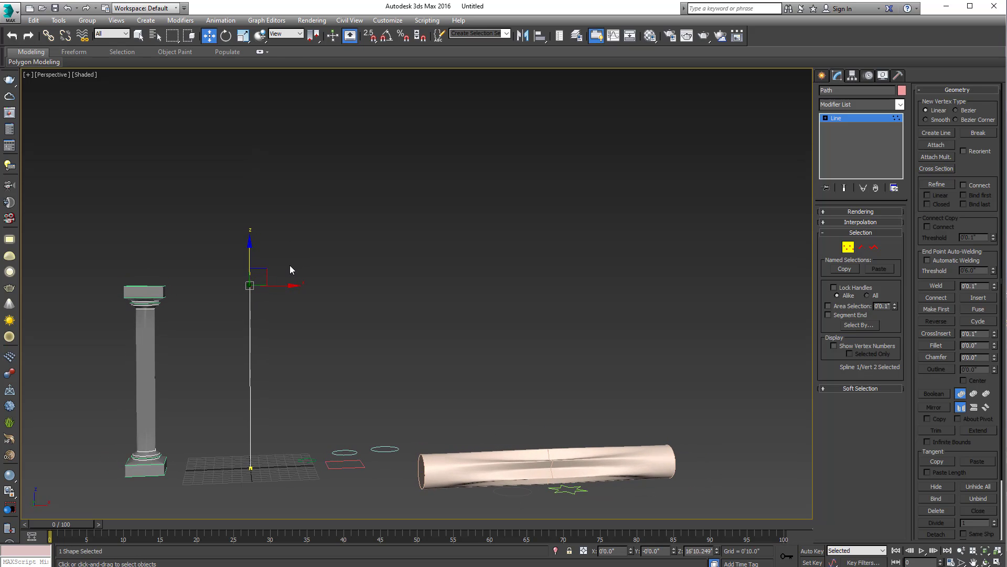
scroll(400, 214, "down", 2)
scroll(401, 210, "up", 4)
scroll(432, 176, "down", 2)
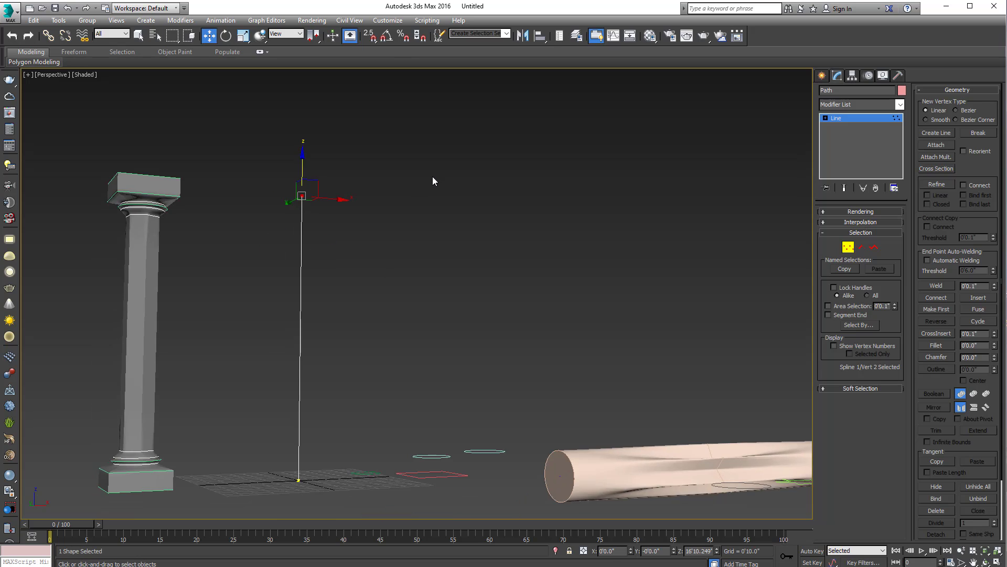
middle_click_drag(432, 181, 435, 191, "alt")
Deselect the path line and recentre the view on the scene.
left_click(485, 377)
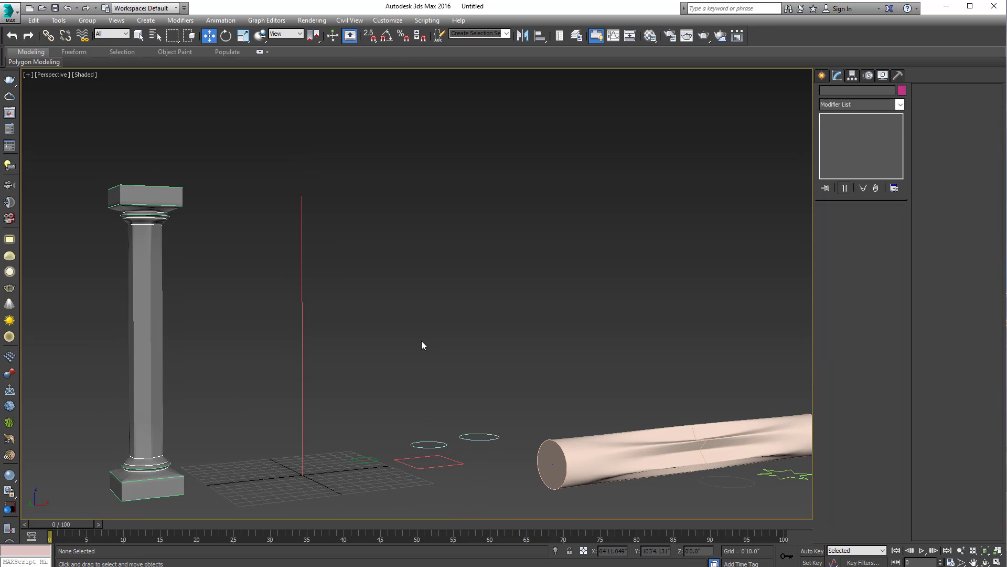
middle_click_drag(421, 339, 383, 312)
scroll(422, 321, "down", 3)
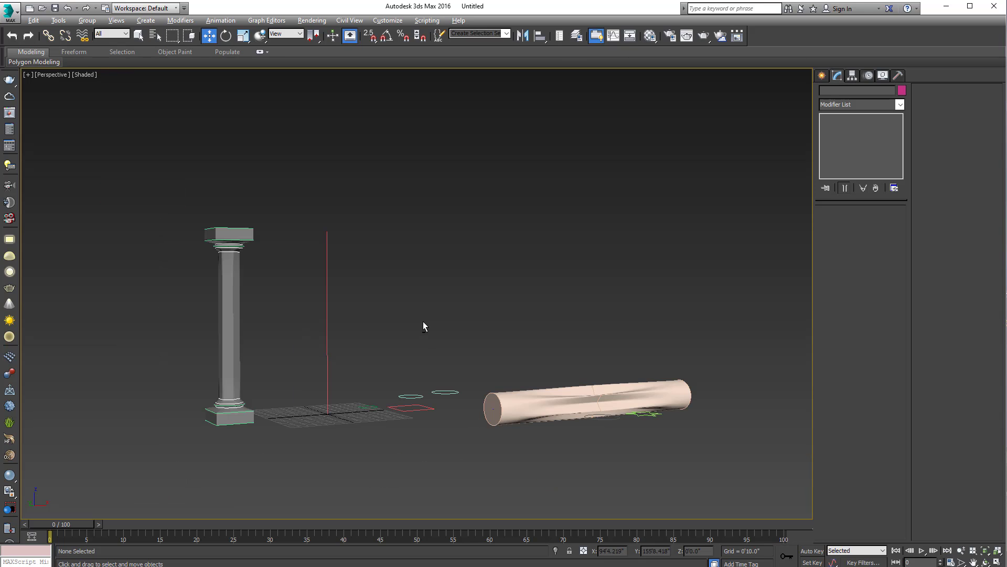
scroll(446, 326, "down", 2)
middle_click_drag(447, 330, 432, 305)
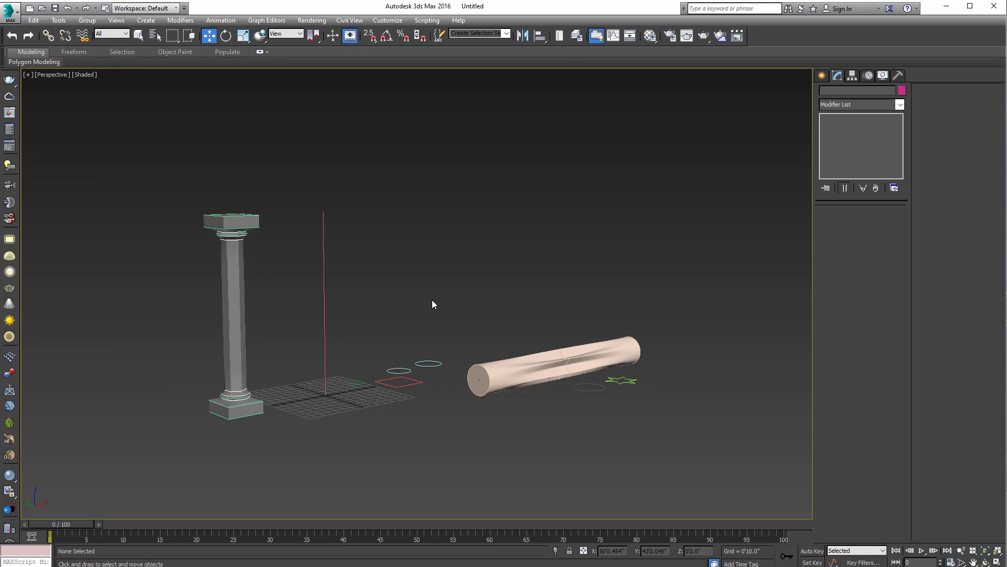